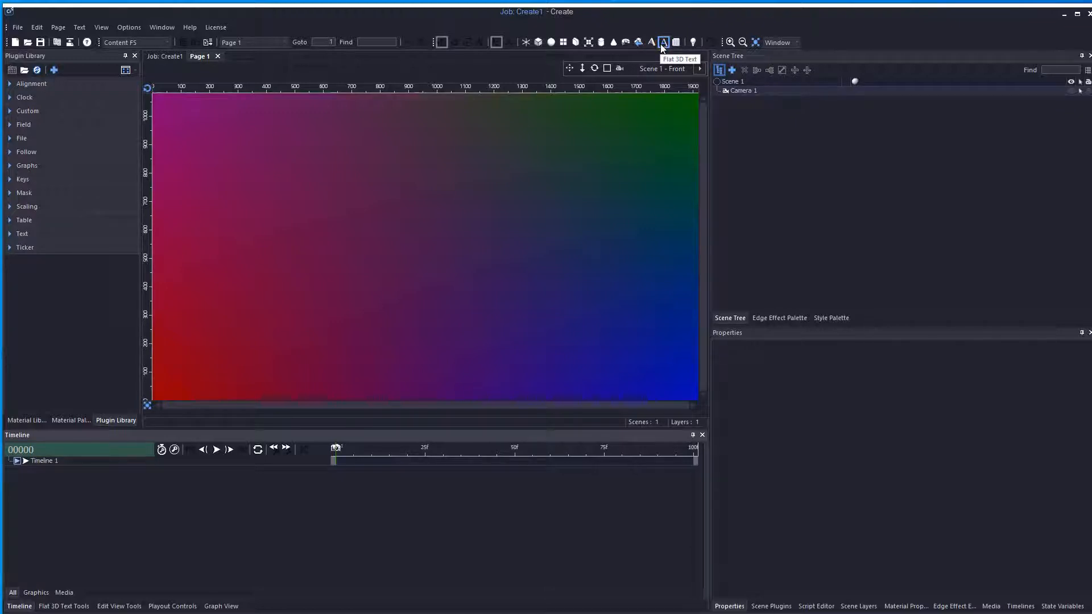
# Add a Flat 3D Text object to the scene and enlarge the Properties area to show all its properties
pyautogui.click(663, 45)
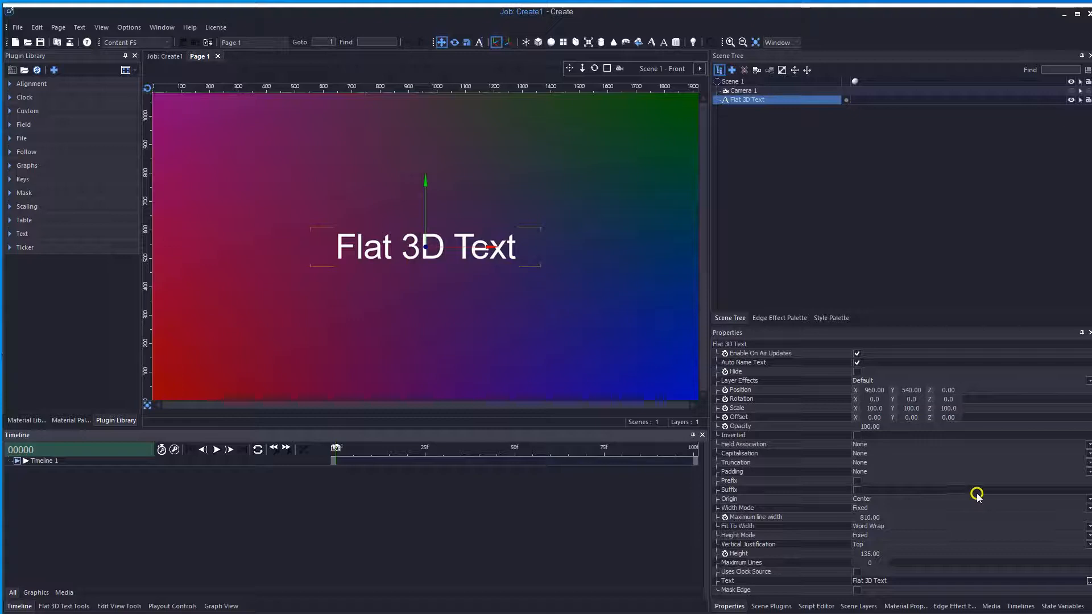
pyautogui.moveTo(785, 325); pyautogui.dragTo(781, 233)
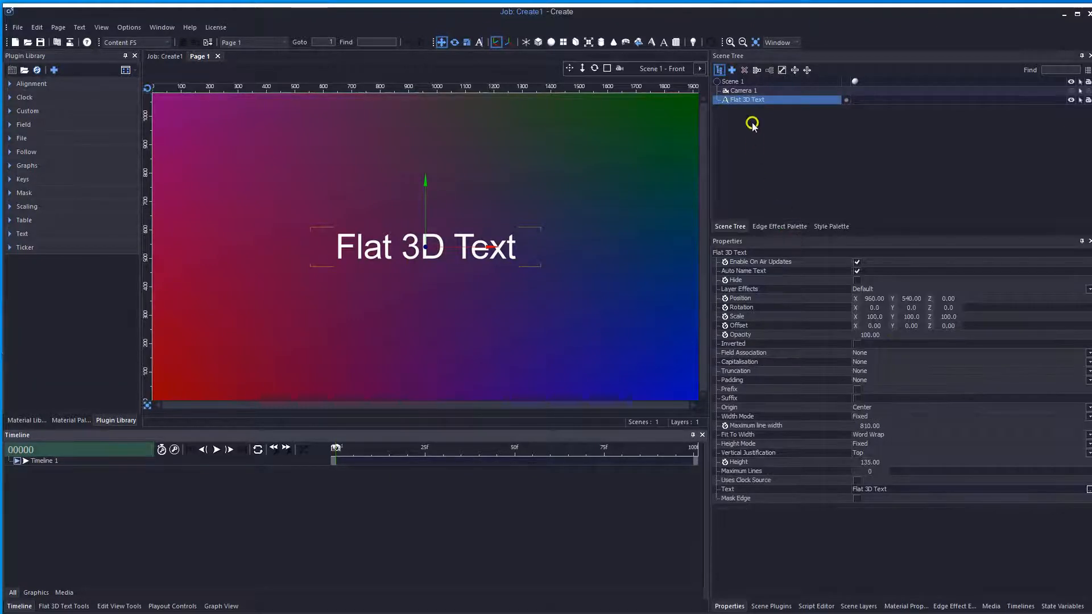
pyautogui.click(742, 252)
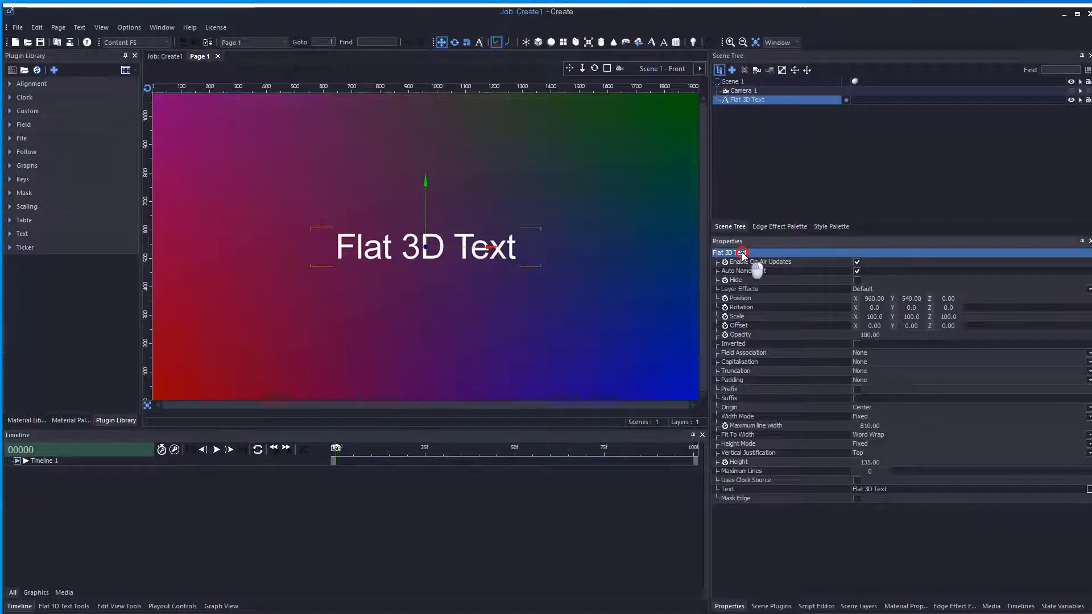
pyautogui.click(752, 253)
pyautogui.rightClick(747, 256)
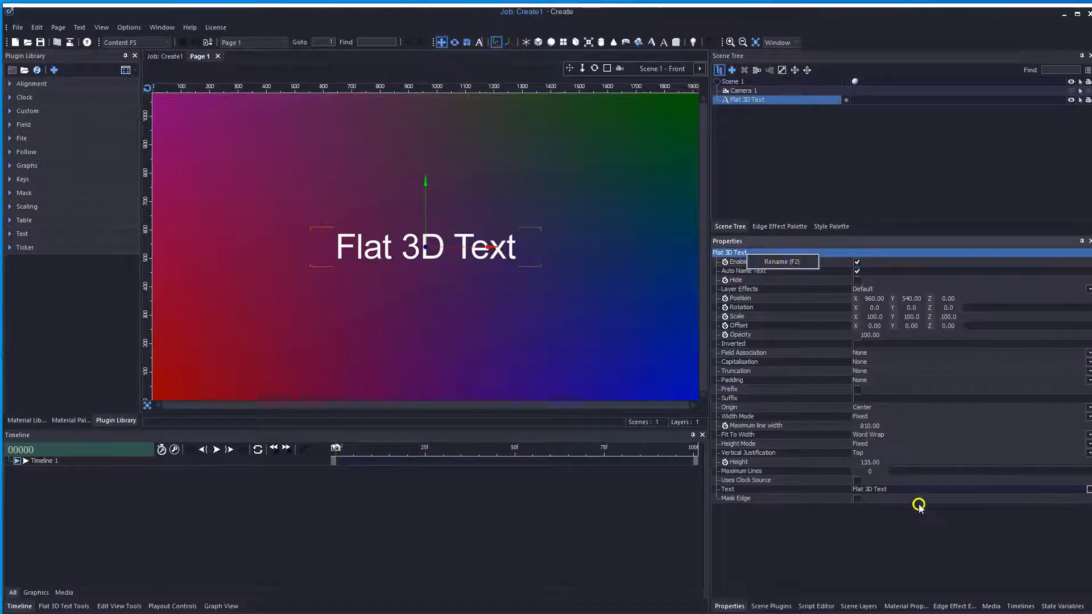
pyautogui.click(934, 537)
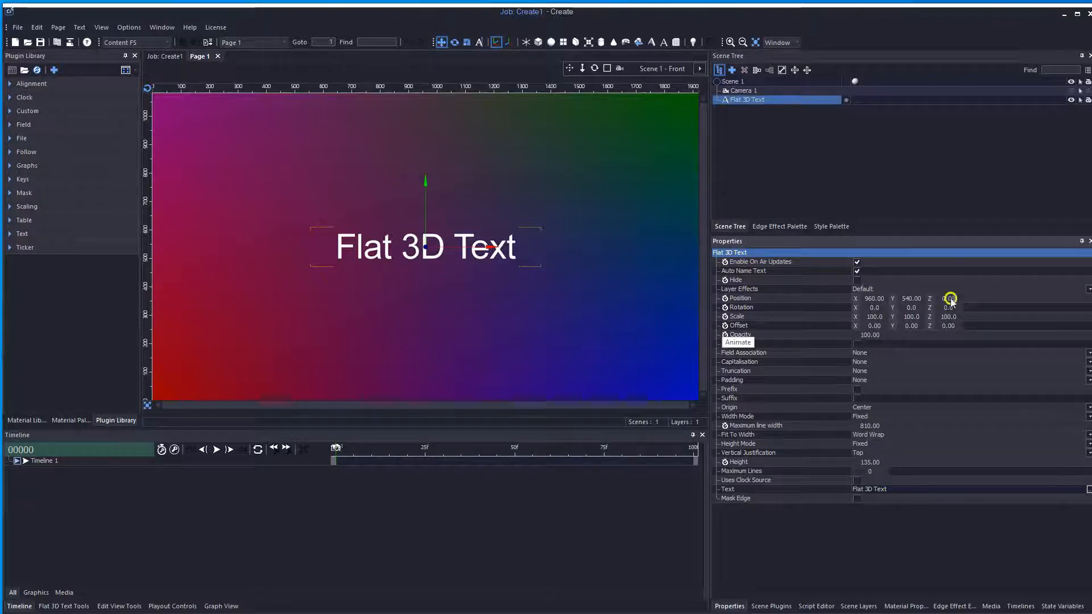
pyautogui.click(758, 272)
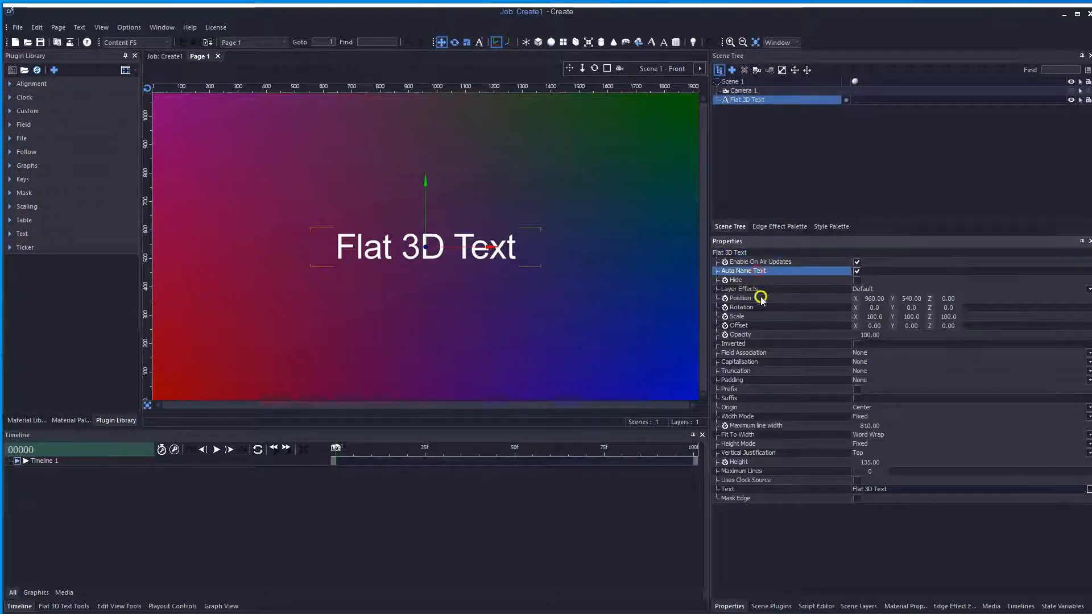
# Set the Flat 3D Text object's text to "Hello"
pyautogui.click(903, 489)
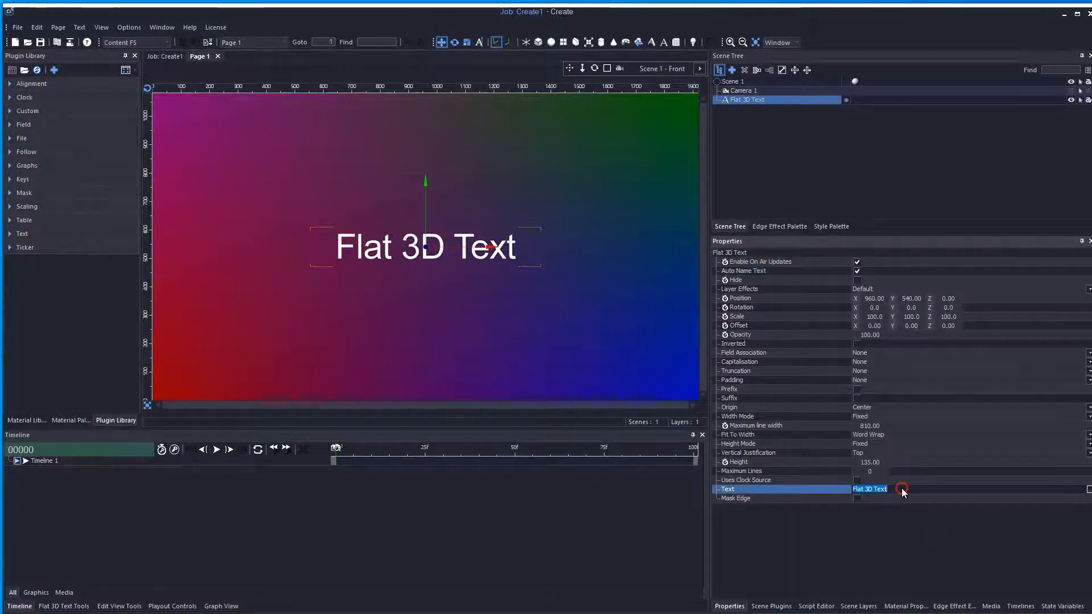
pyautogui.write('Hello')
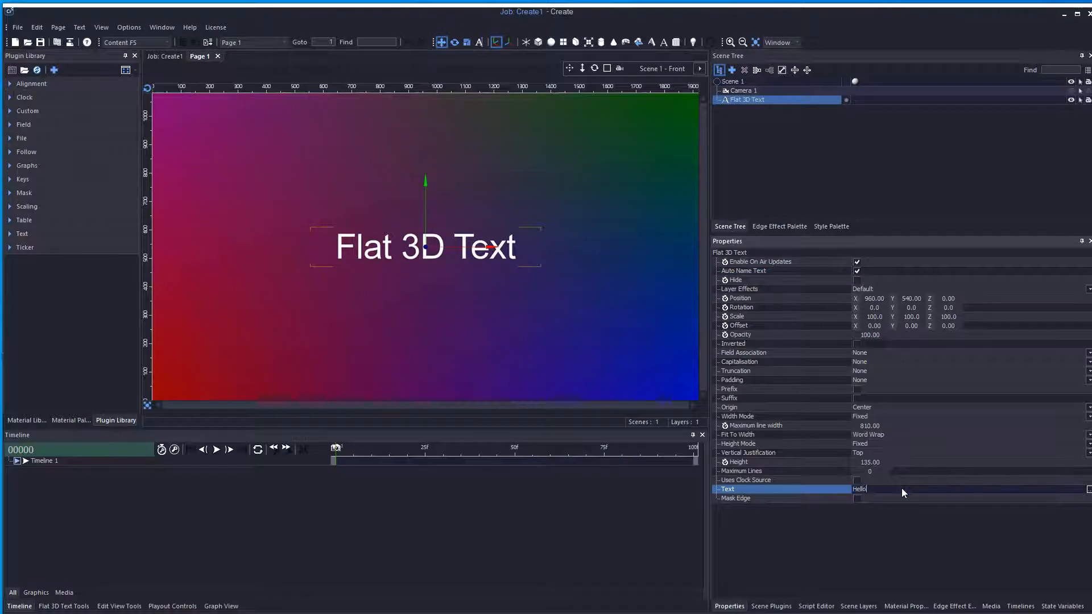
pyautogui.press('Return')
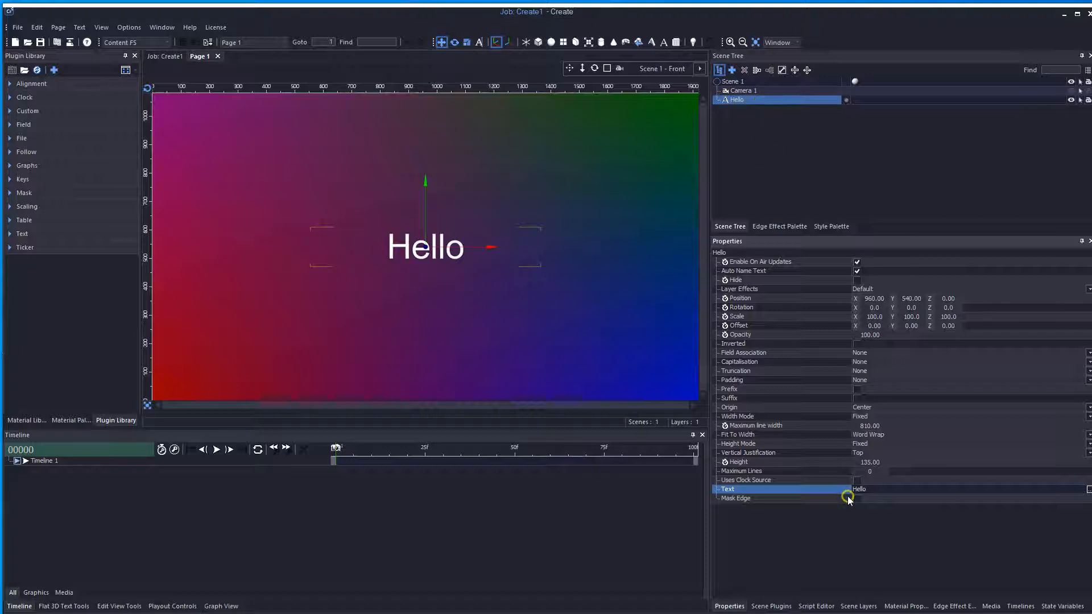
# Turn off Auto Name Text for the text object and rename it "Text 1"
pyautogui.click(726, 253)
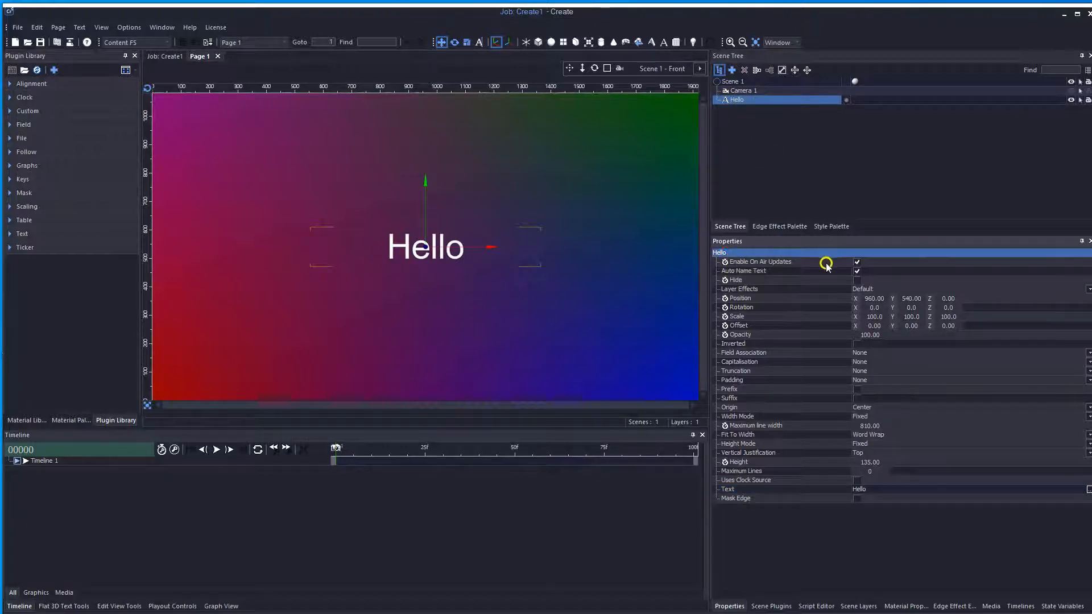
pyautogui.click(856, 271)
pyautogui.click(726, 251)
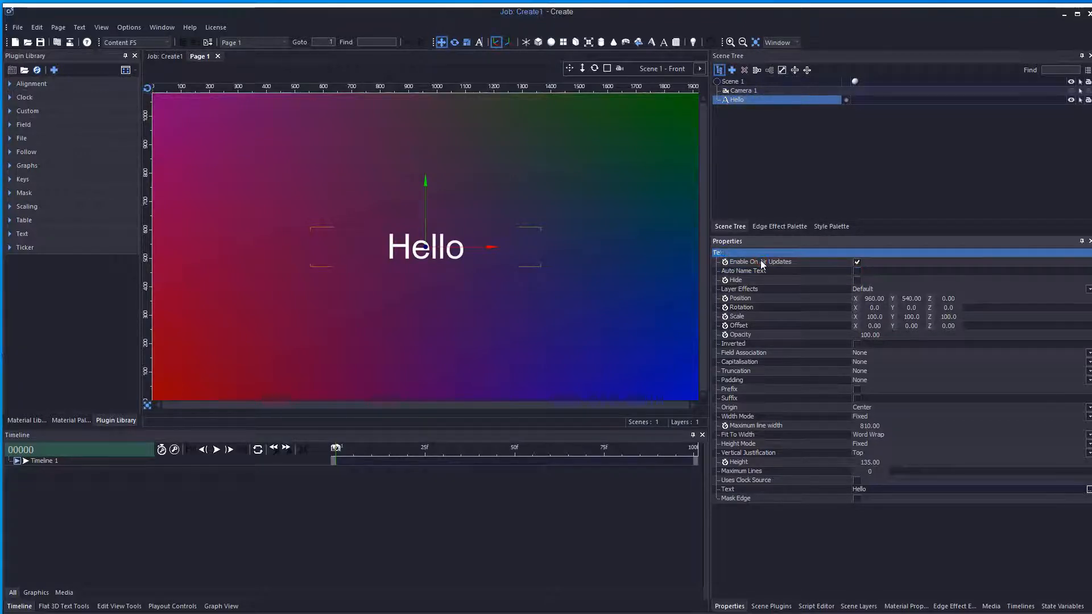
pyautogui.write('Text 1')
pyautogui.press('Return')
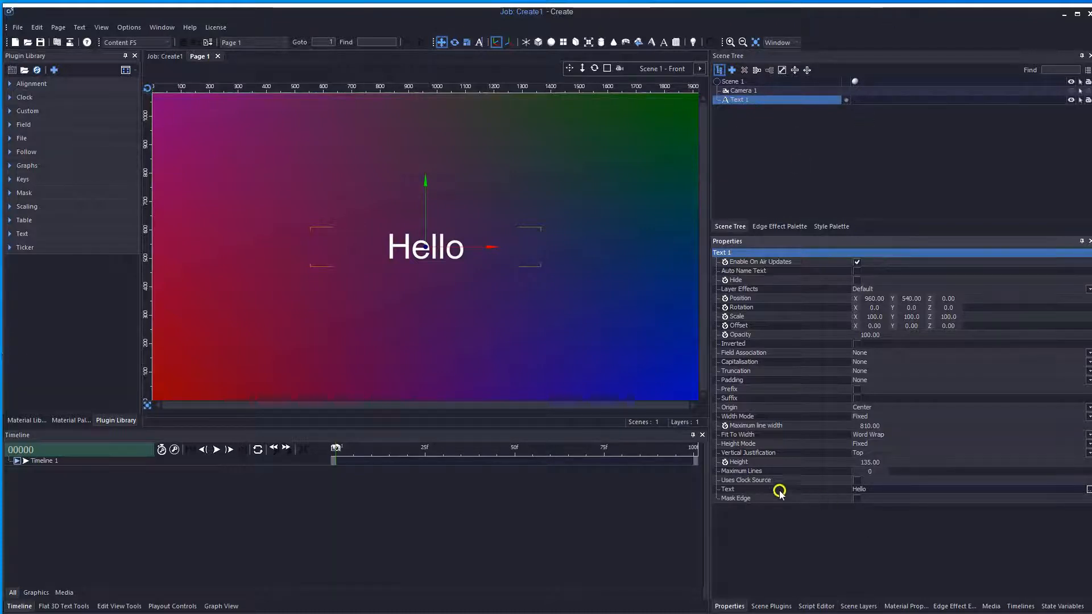
# Using the Flat 3D Text Tools, try centre and right alignment on the "Hello" text and finish with left alignment
pyautogui.click(871, 489)
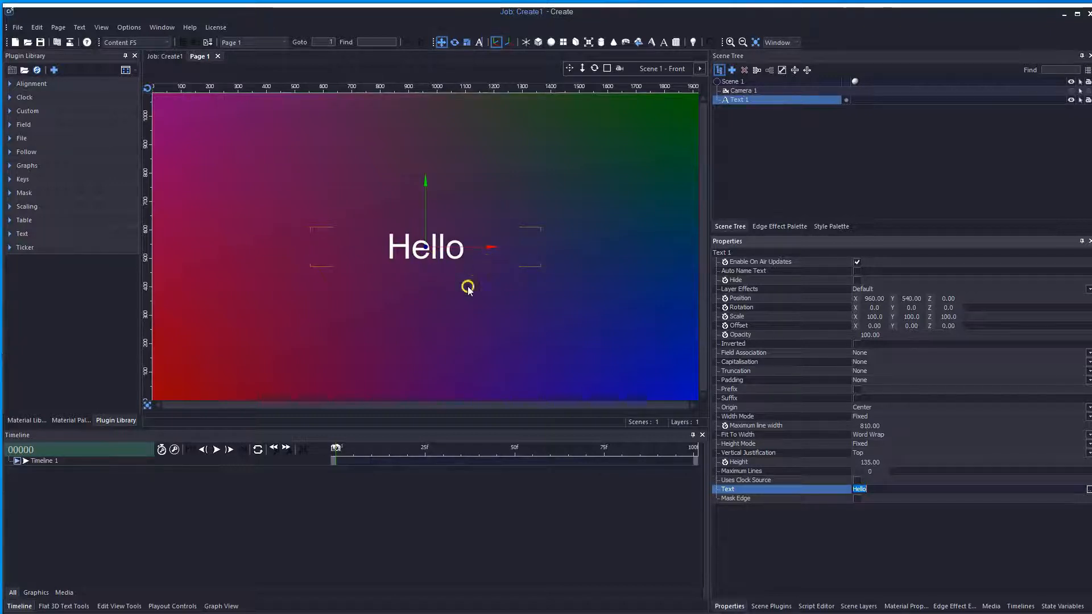
pyautogui.click(64, 607)
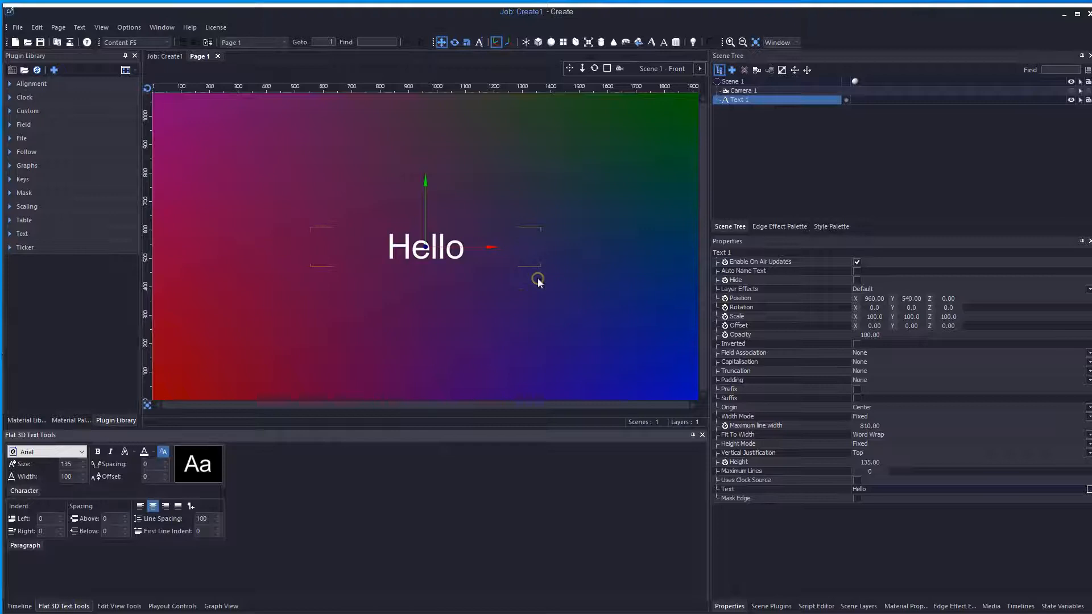
pyautogui.click(140, 506)
pyautogui.click(153, 507)
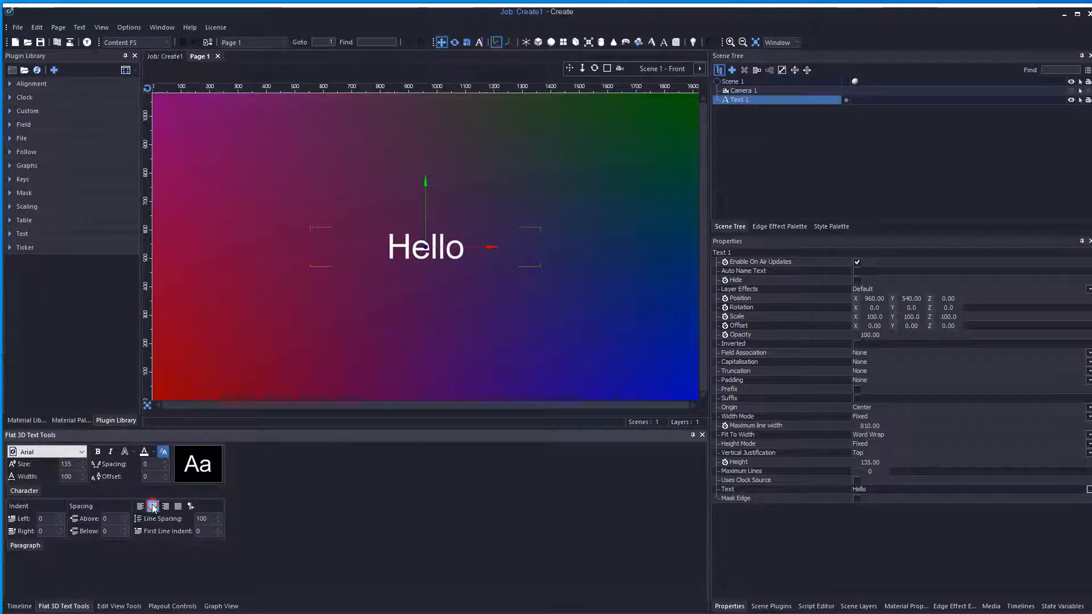
pyautogui.click(165, 506)
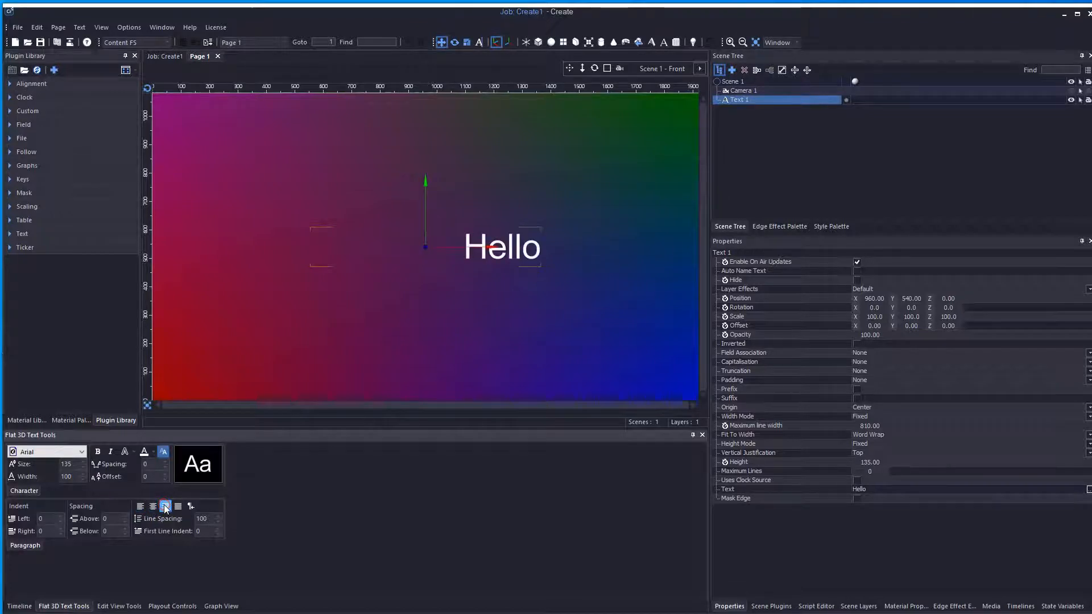
pyautogui.click(140, 507)
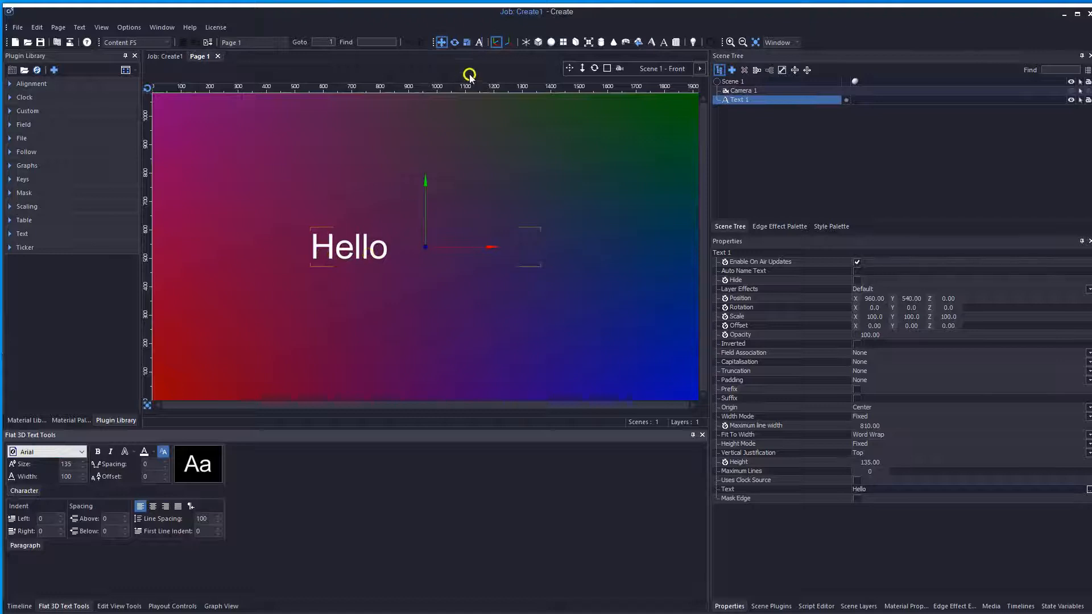
# Start editing the text on the canvas, select just the letters "He", and finish with all of "Hello" selected
pyautogui.click(482, 46)
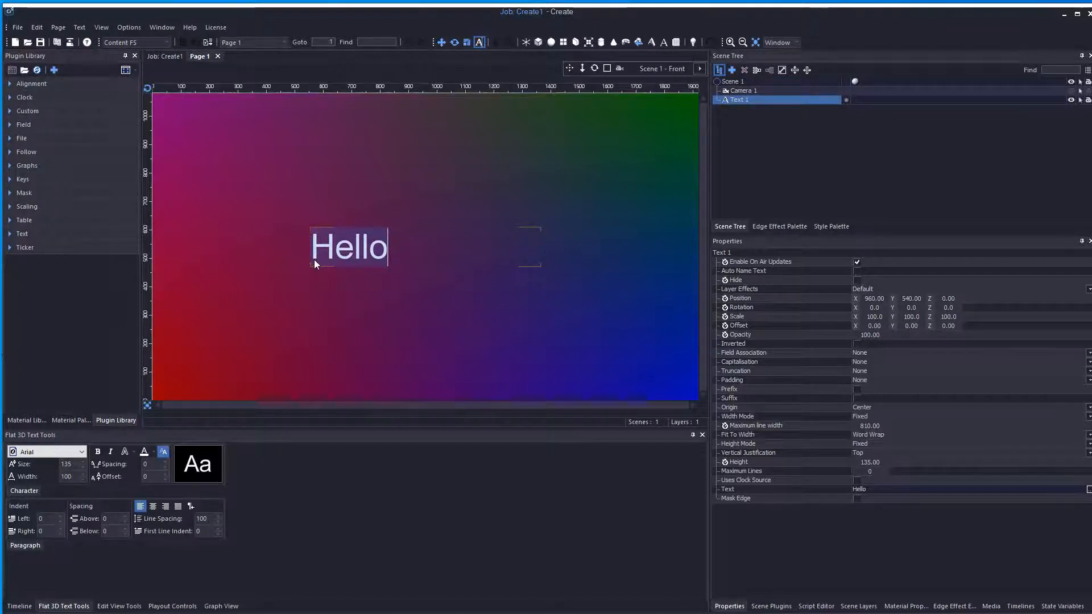
pyautogui.click(349, 256)
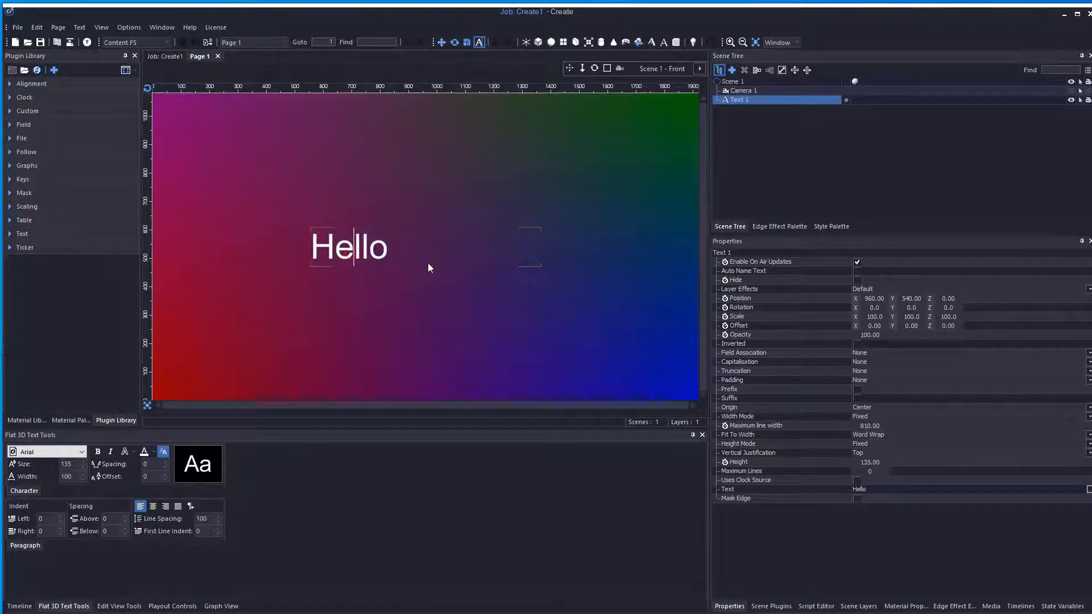
pyautogui.hotkey('shift', 'Left')
pyautogui.hotkey('shift', 'Left')
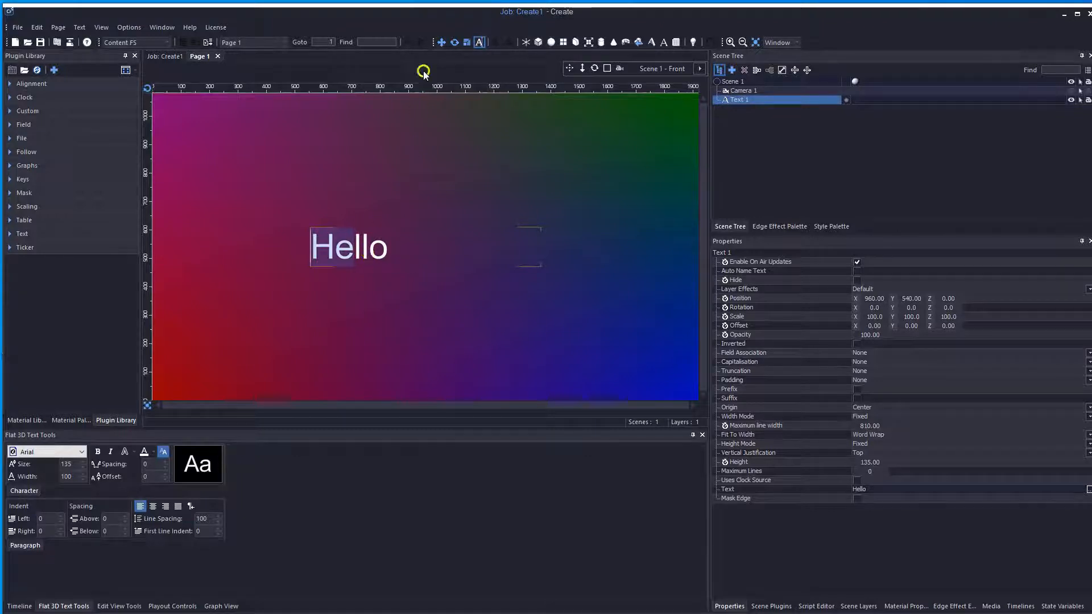
pyautogui.click(481, 43)
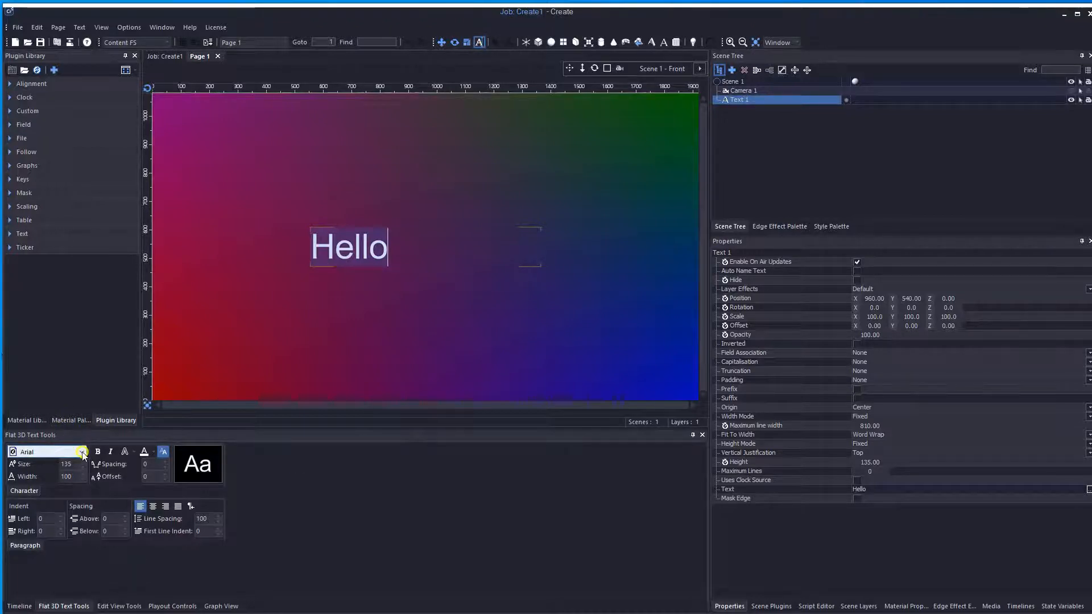
# Try the Arial Bold font on "Hello" and change it back to Arial
pyautogui.click(83, 452)
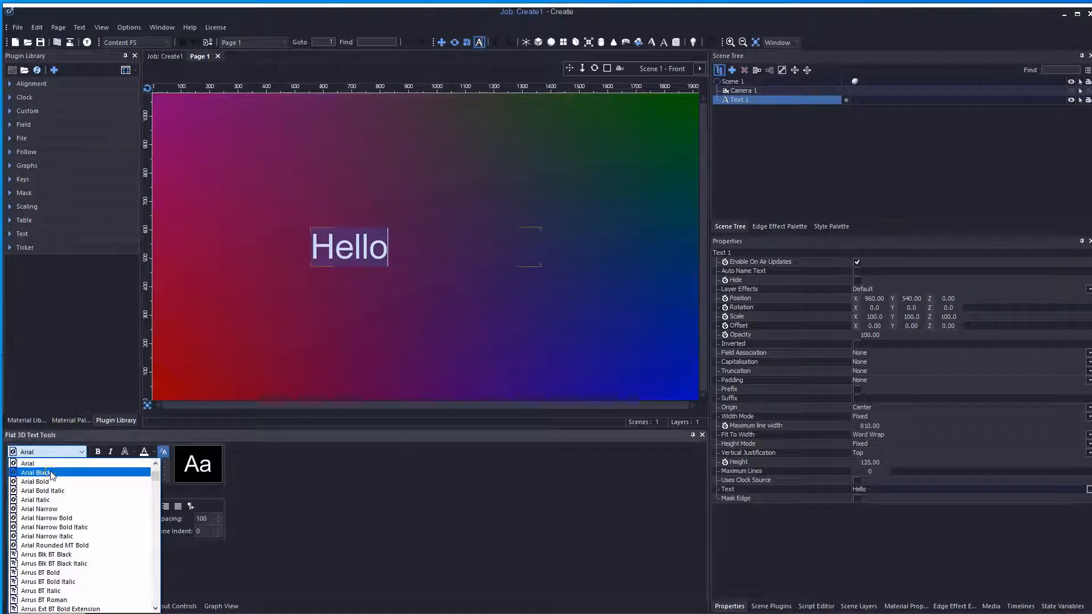
pyautogui.scroll(-3, 51, 478)
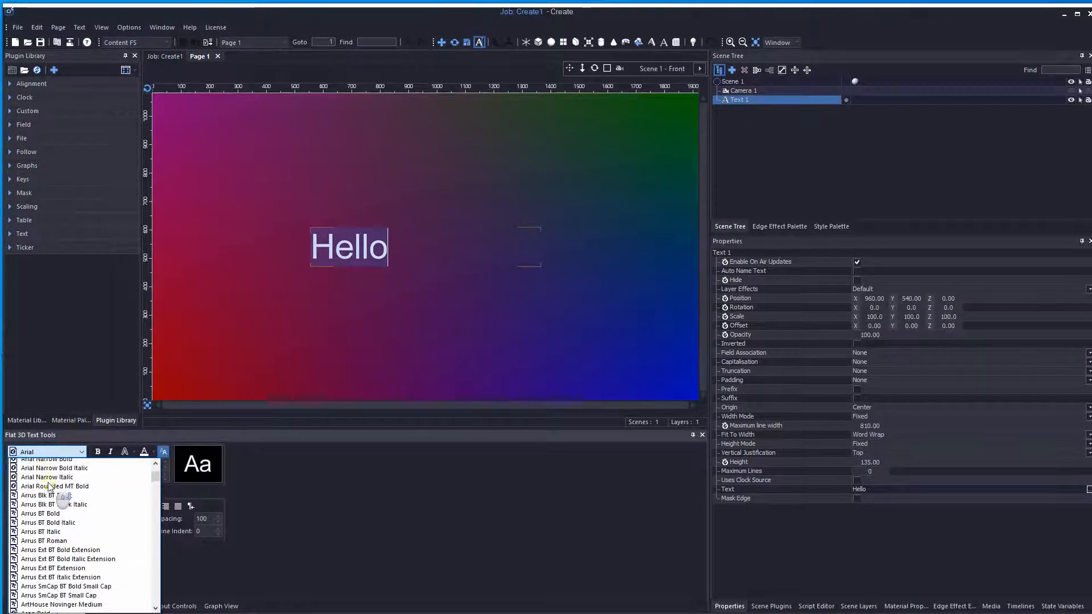
pyautogui.scroll(4, 50, 486)
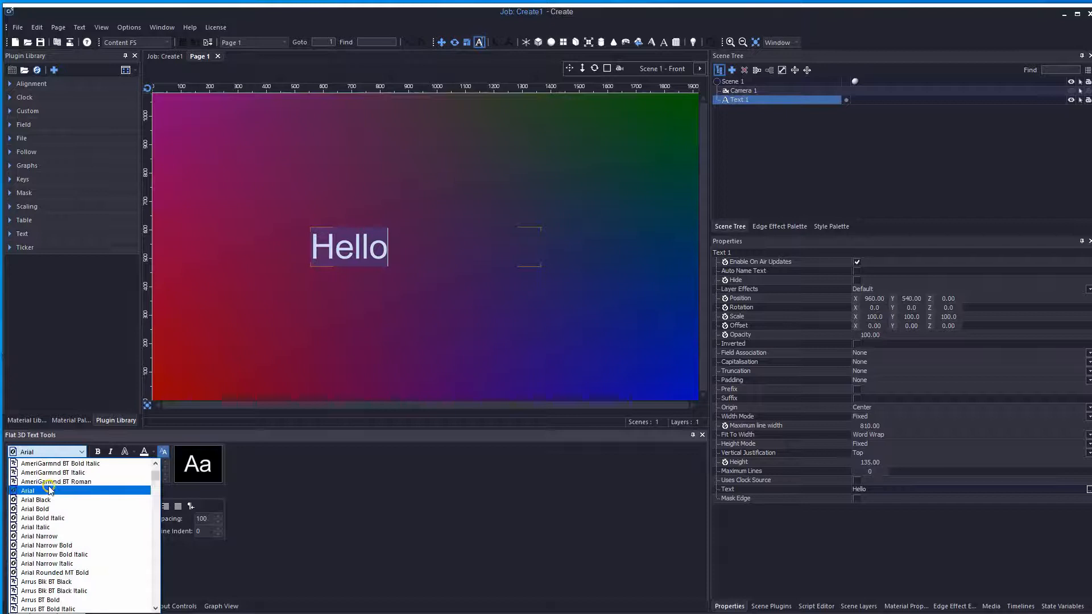
pyautogui.click(50, 512)
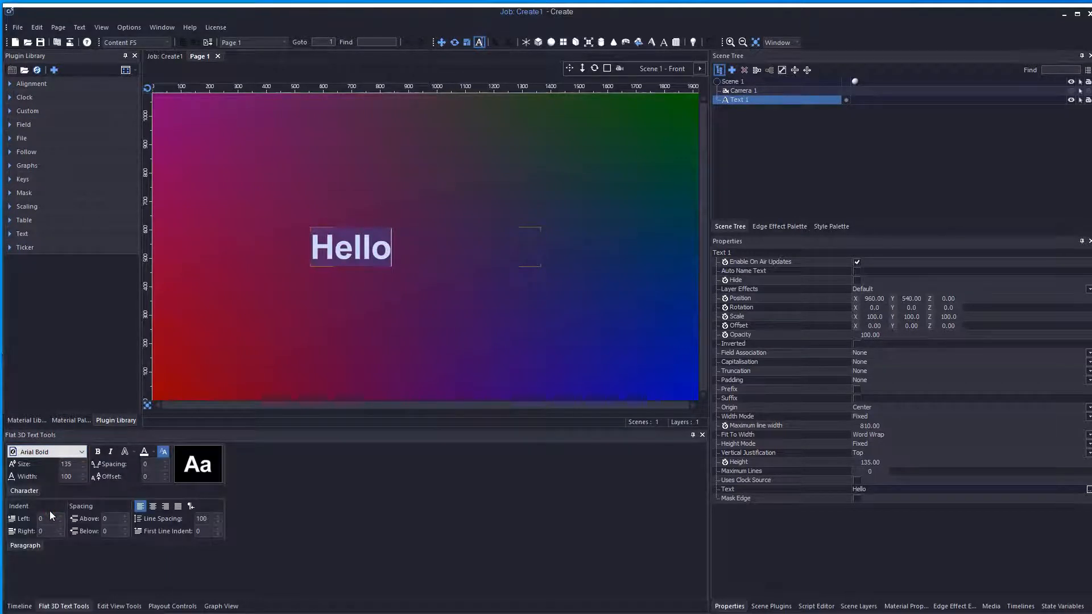
pyautogui.click(82, 452)
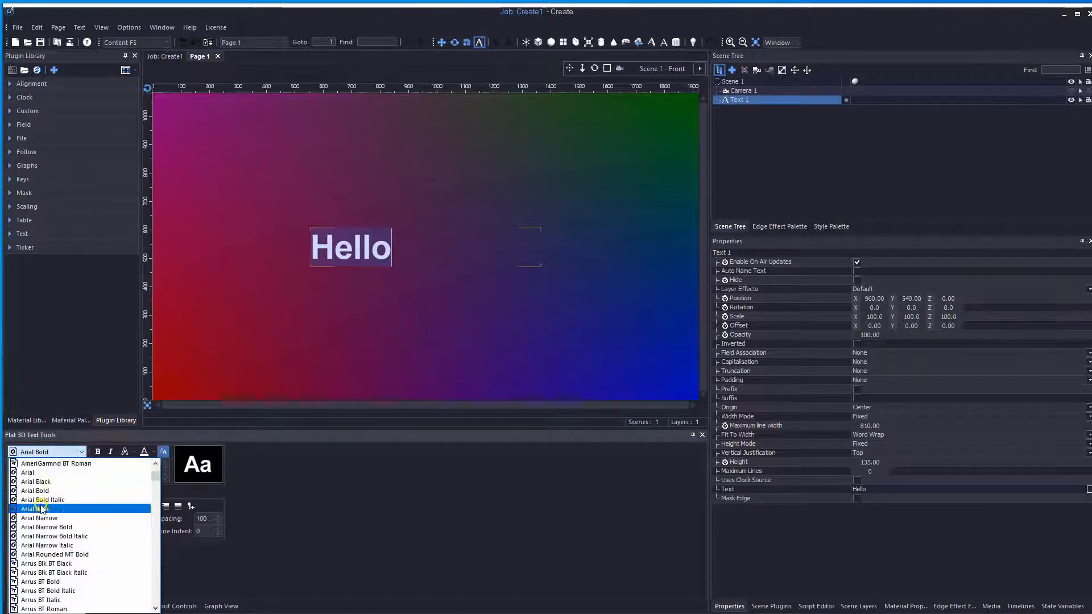
pyautogui.click(35, 473)
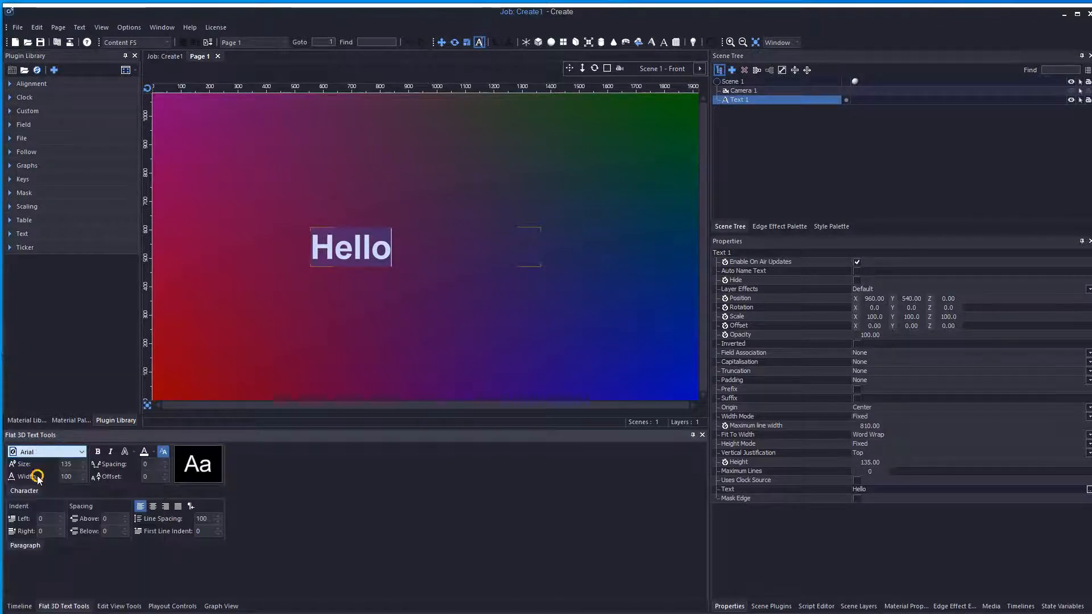
# Try the Bold and Italic styles on "Hello" one after the other, switching each off again
pyautogui.click(98, 452)
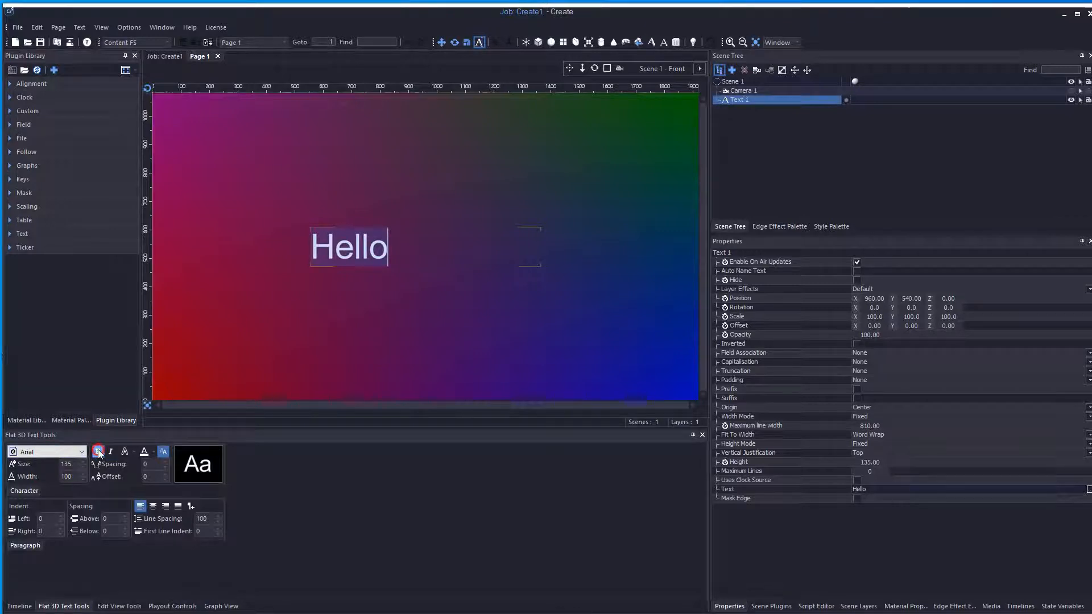
pyautogui.click(98, 451)
pyautogui.click(109, 451)
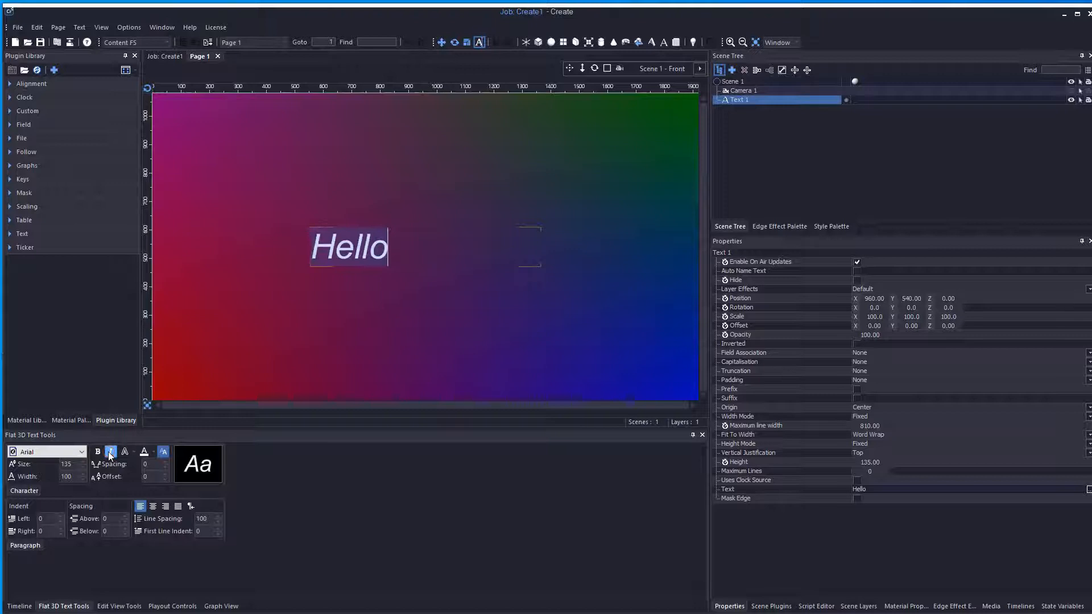
pyautogui.click(110, 452)
# Apply Bold to "Hello" in the Arial font and return the text to the regular style
pyautogui.click(98, 453)
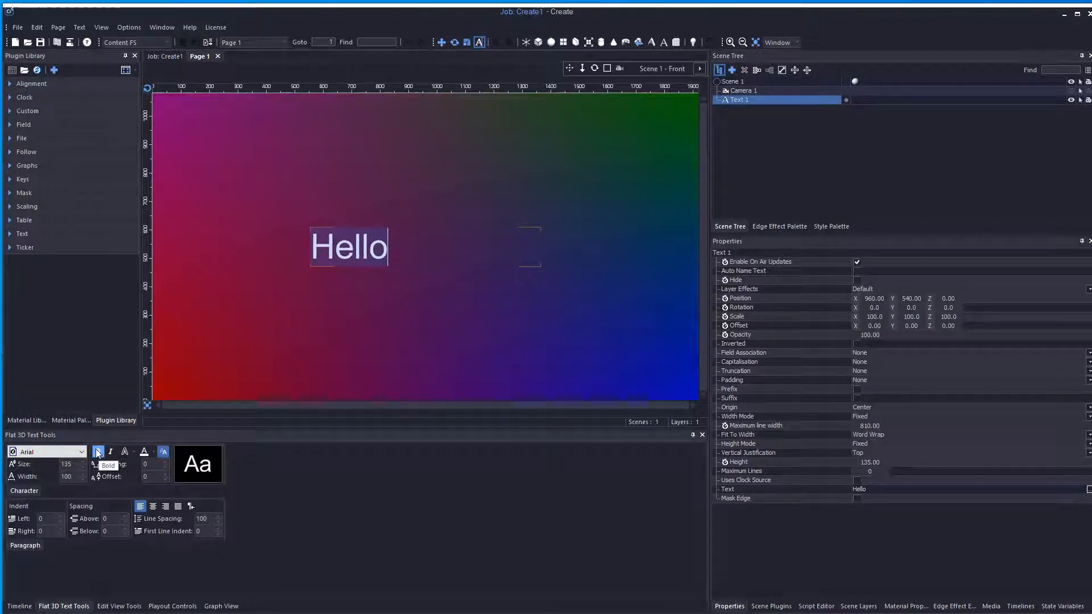
pyautogui.click(36, 452)
pyautogui.click(97, 451)
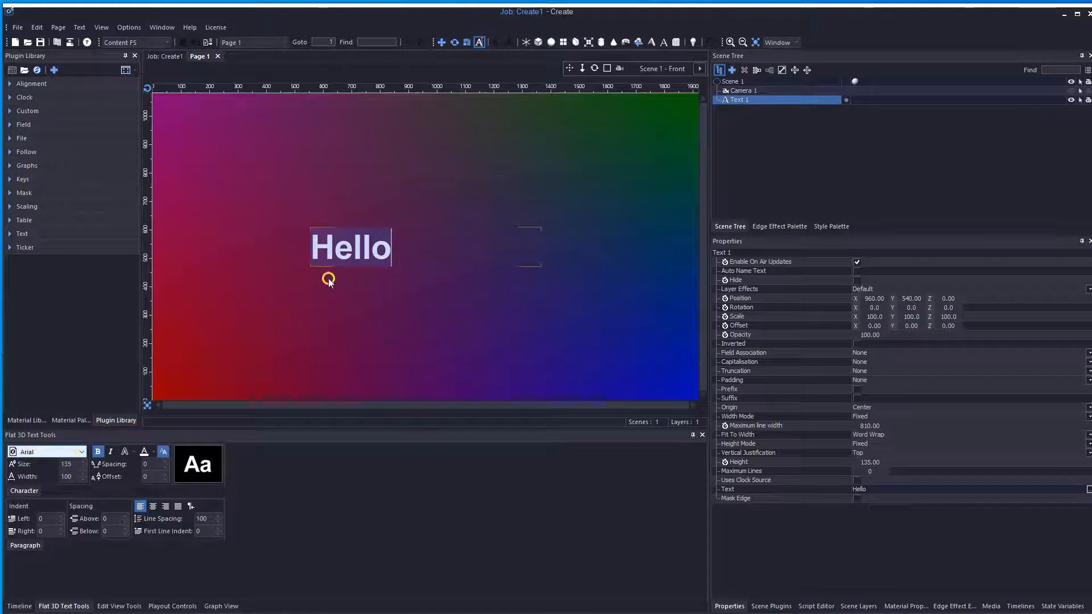
pyautogui.click(321, 255)
pyautogui.hotkey('ctrl', 'b')
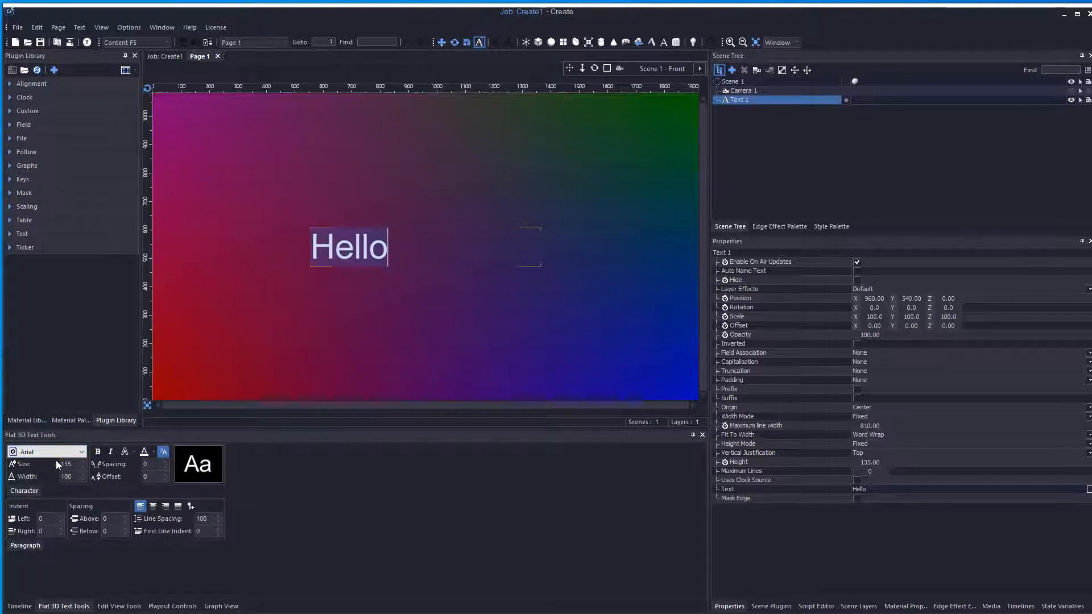
pyautogui.click(112, 453)
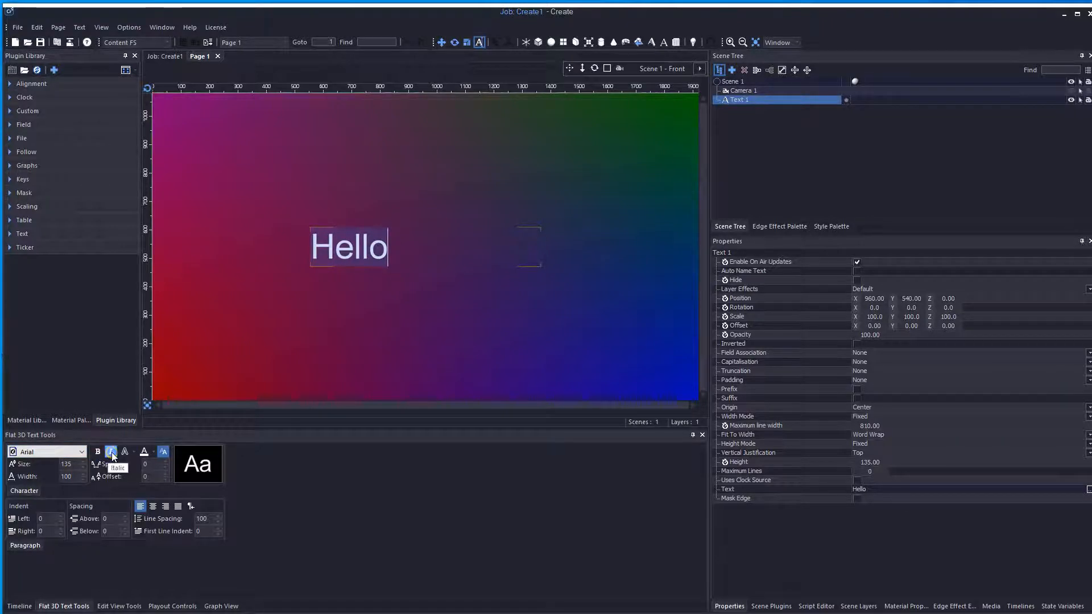
# Apply a new Soft Shadow edge effect to the selected "Hello" text
pyautogui.click(132, 453)
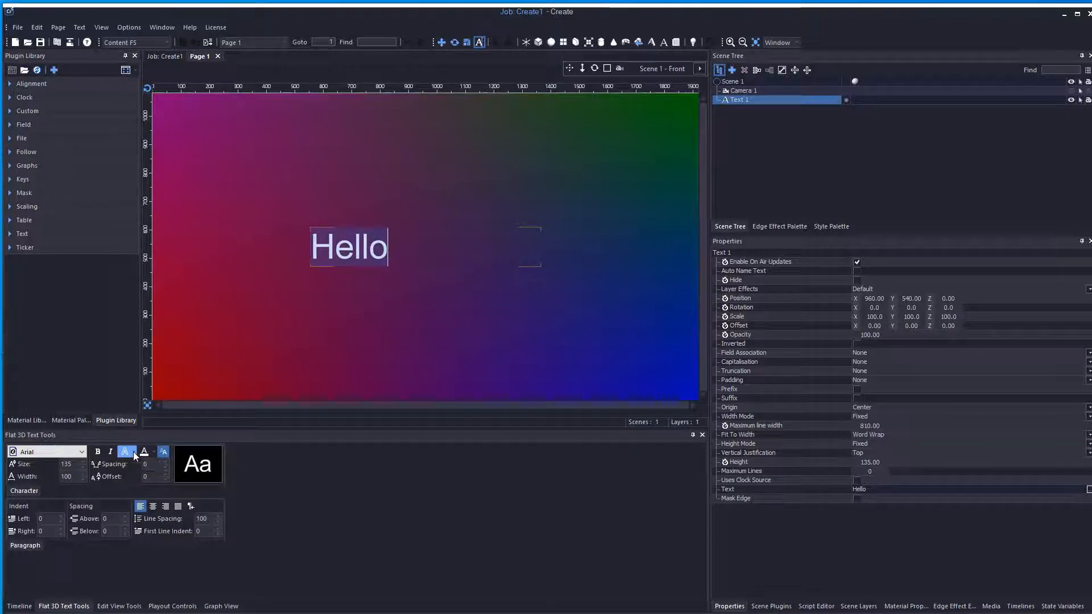
pyautogui.click(133, 452)
pyautogui.click(133, 451)
pyautogui.click(133, 452)
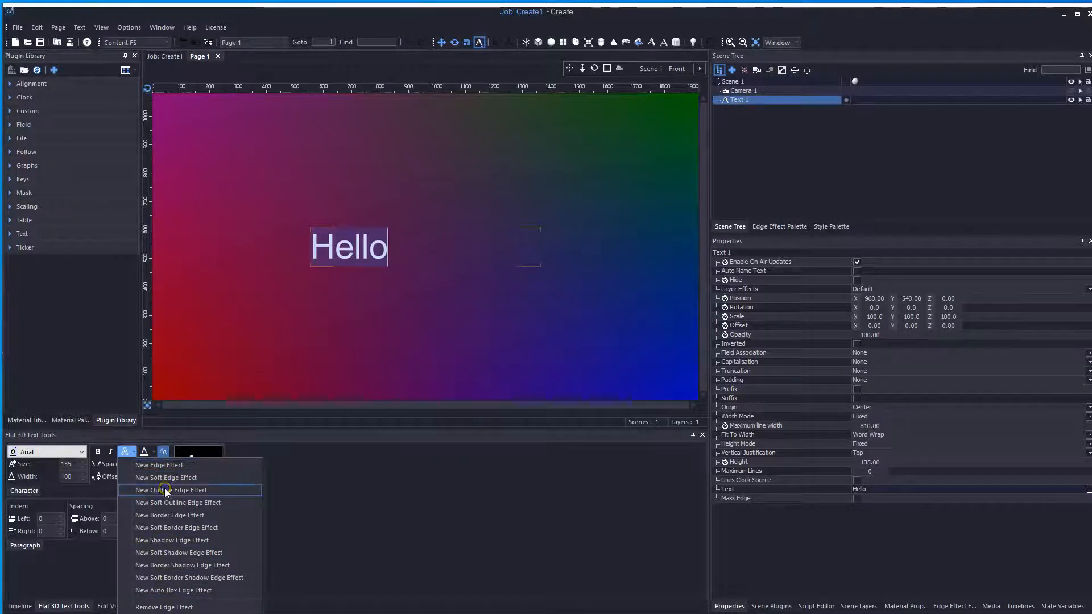
pyautogui.click(170, 554)
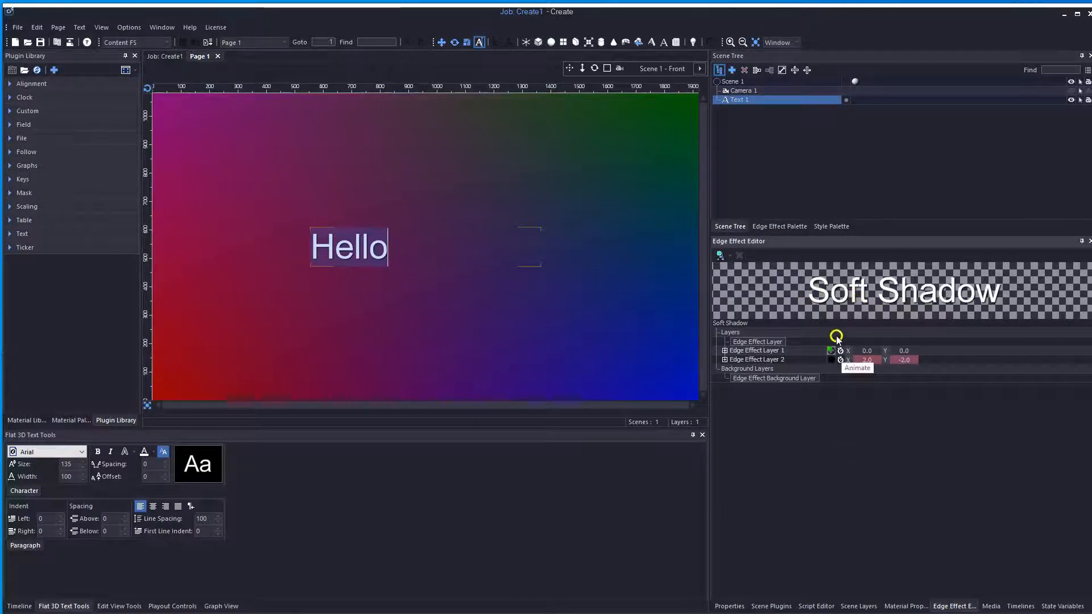
# Examine the two layers of the Soft Shadow effect and expand Edge Effect Layer 2 to inspect its blur and radius settings
pyautogui.click(762, 360)
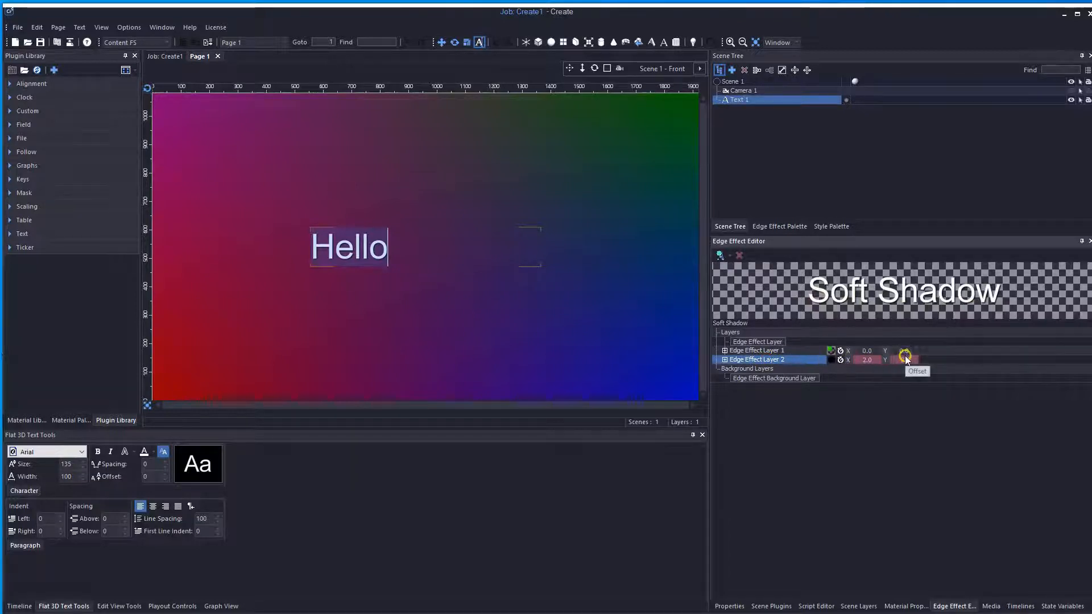
pyautogui.click(767, 351)
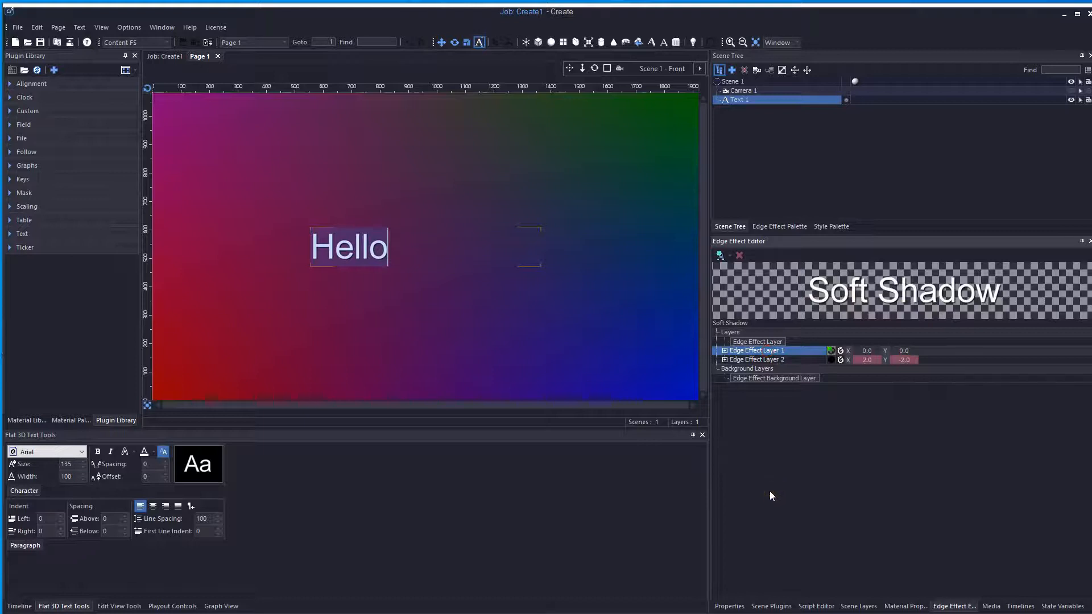
pyautogui.click(750, 361)
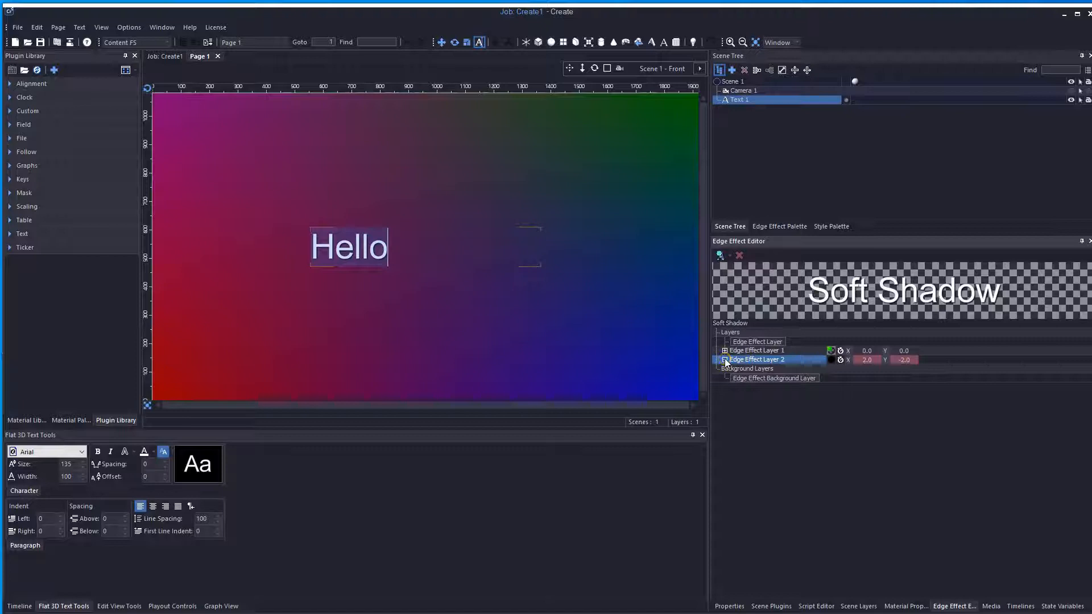
pyautogui.click(725, 361)
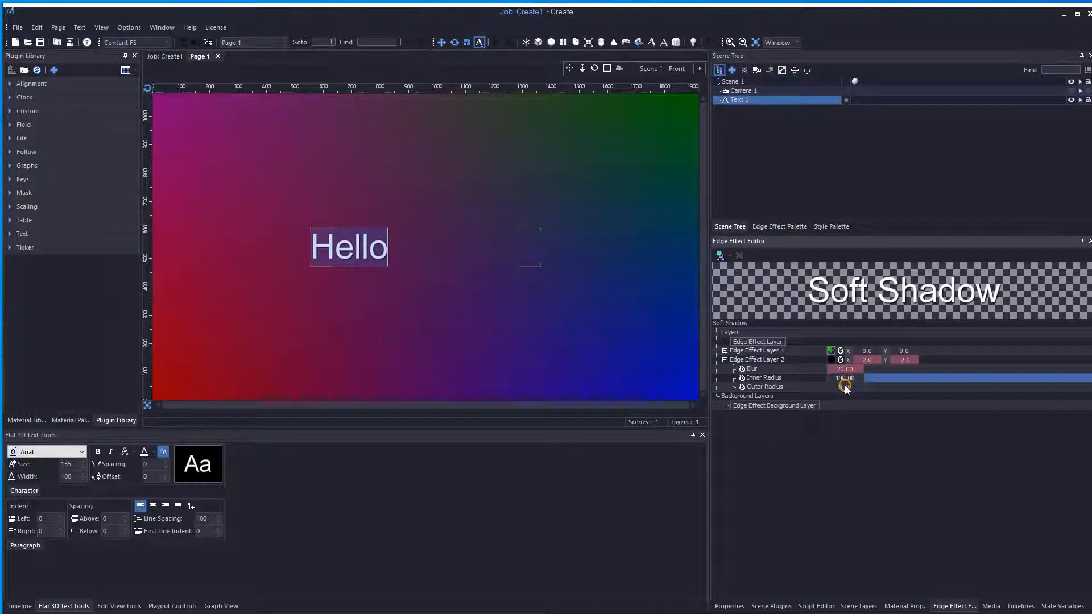
pyautogui.click(845, 387)
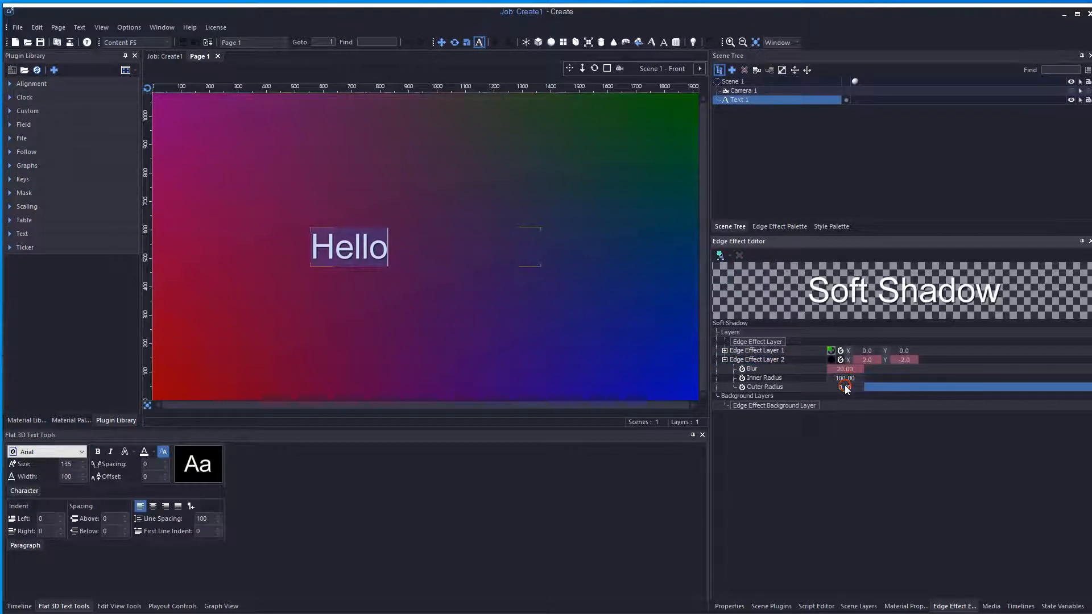
# Try a shadow offset of X 14 and Y -7 on Edge Effect Layer 2
pyautogui.click(868, 360)
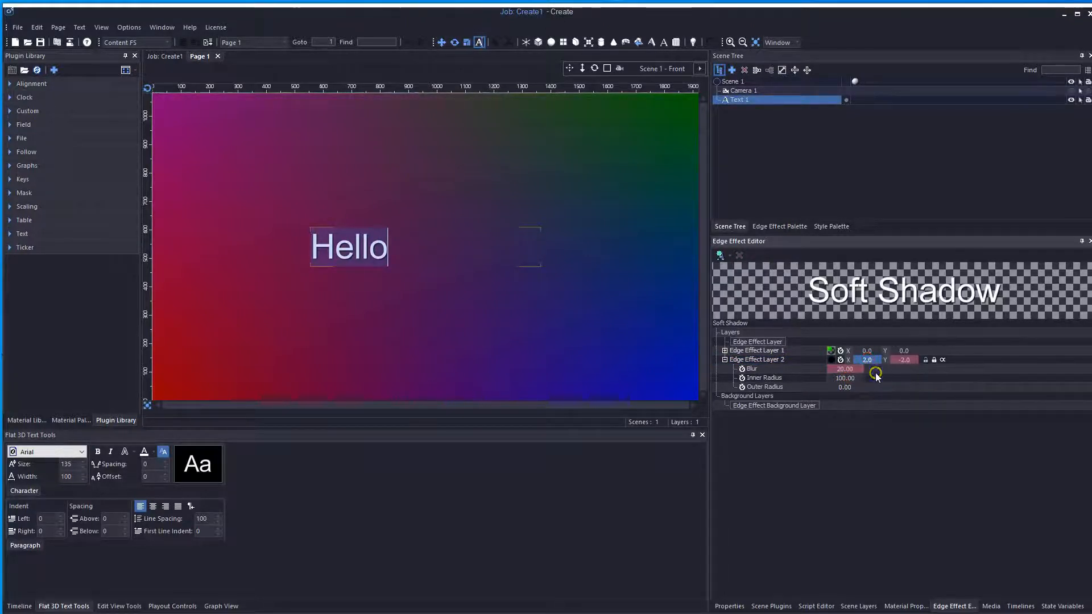
pyautogui.click(868, 360)
pyautogui.moveTo(868, 362); pyautogui.dragTo(874, 362)
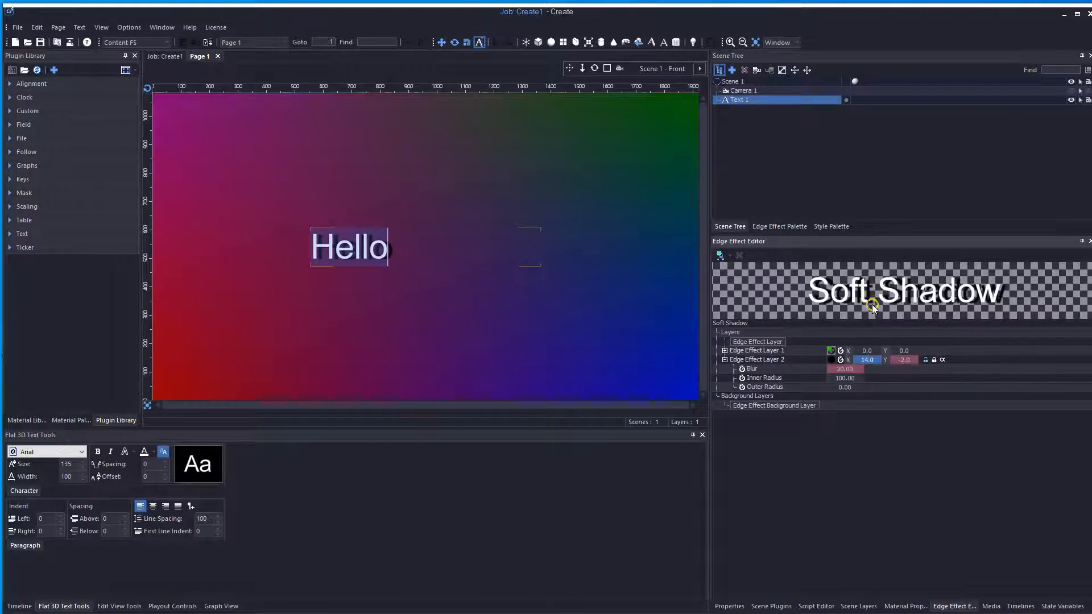
pyautogui.click(906, 359)
pyautogui.moveTo(906, 359); pyautogui.dragTo(902, 359)
# Set the offset of Edge Effect Layer 2 to X 4 and Y -4
pyautogui.click(876, 359)
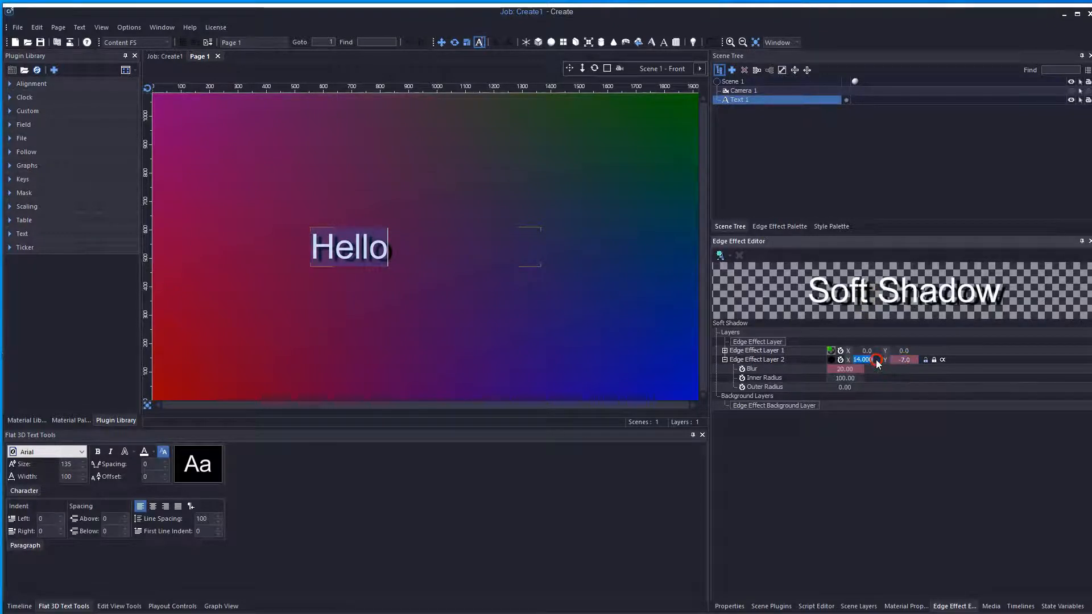
pyautogui.write('4')
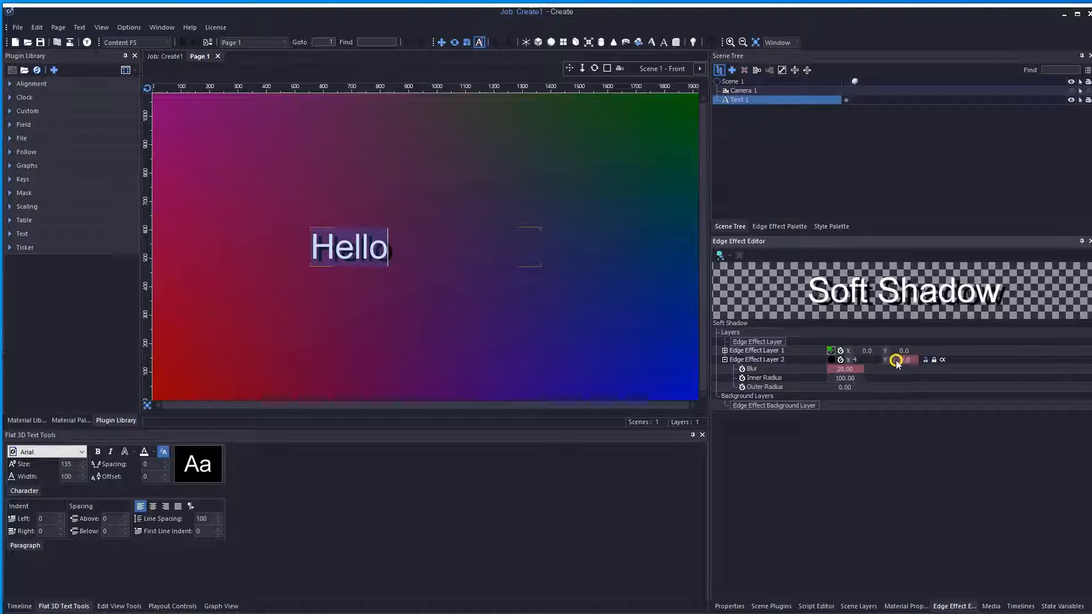
pyautogui.click(899, 360)
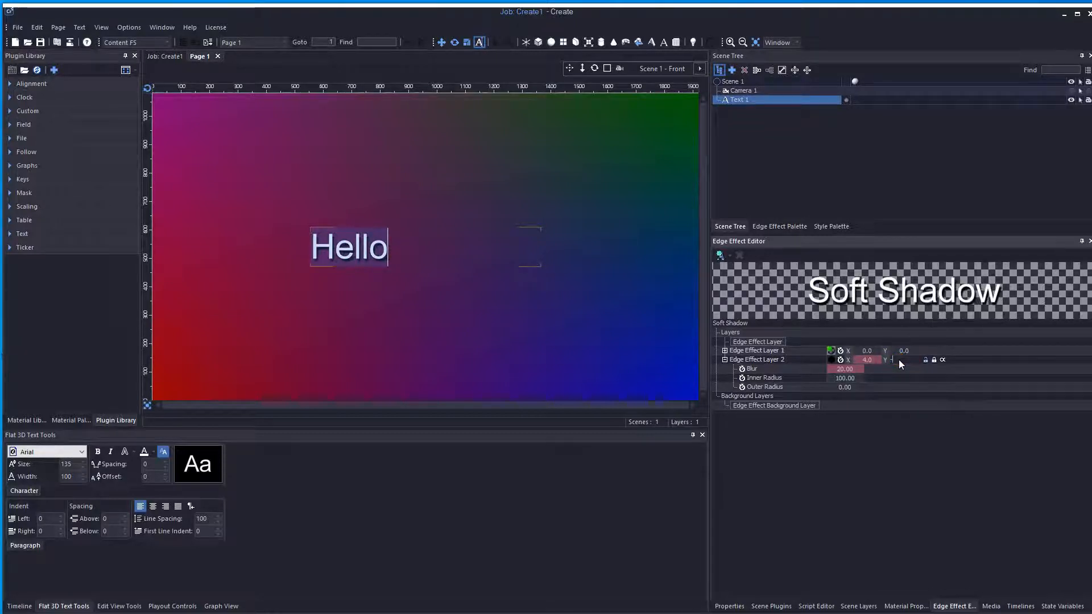
pyautogui.write('-4')
pyautogui.press('Return')
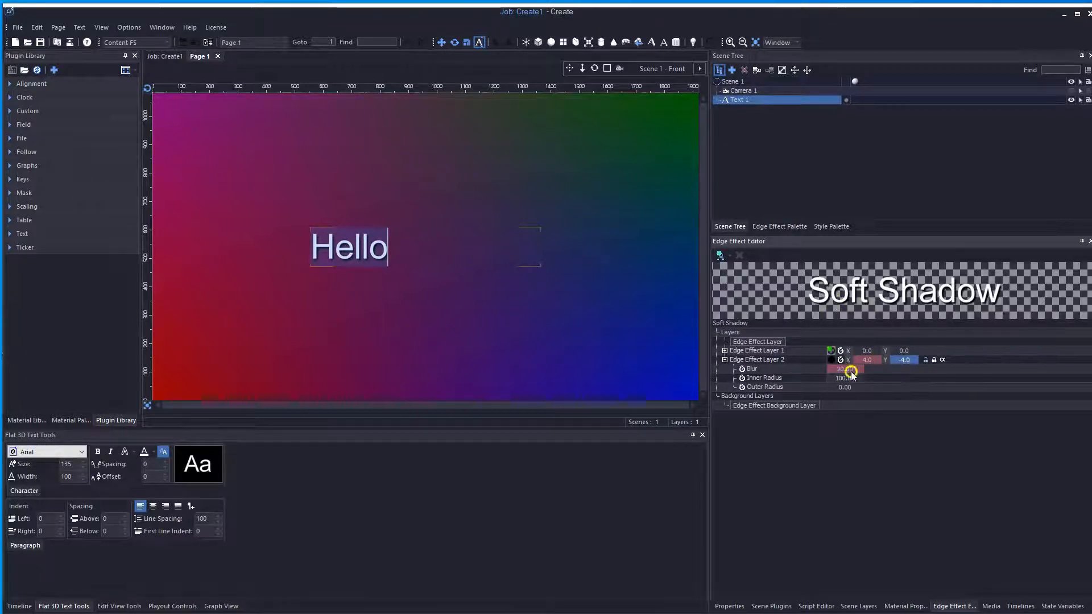
# Try a different blur amount on Edge Effect Layer 2 and undo the change
pyautogui.moveTo(846, 371); pyautogui.dragTo(891, 370)
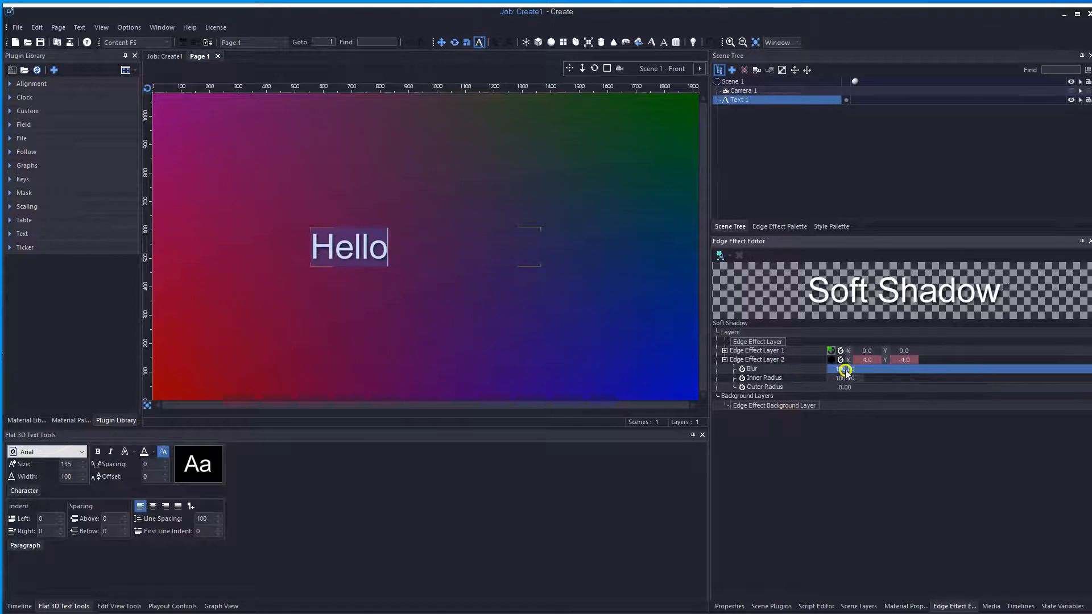
pyautogui.hotkey('ctrl', 'z')
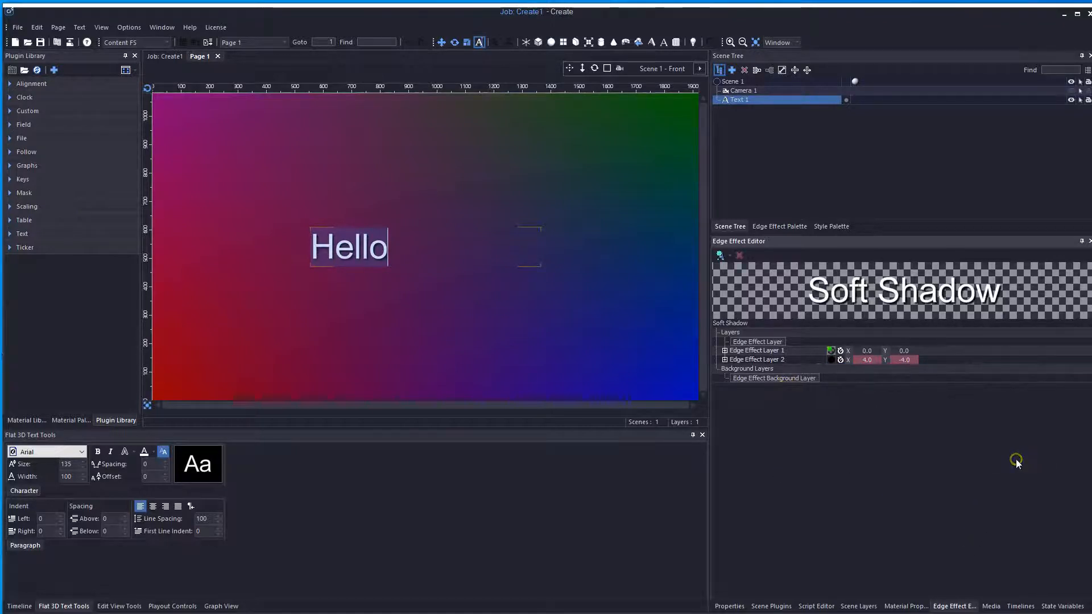
# Change the text color of "Hello" to blue, try other shades, and set it back to white
pyautogui.click(153, 457)
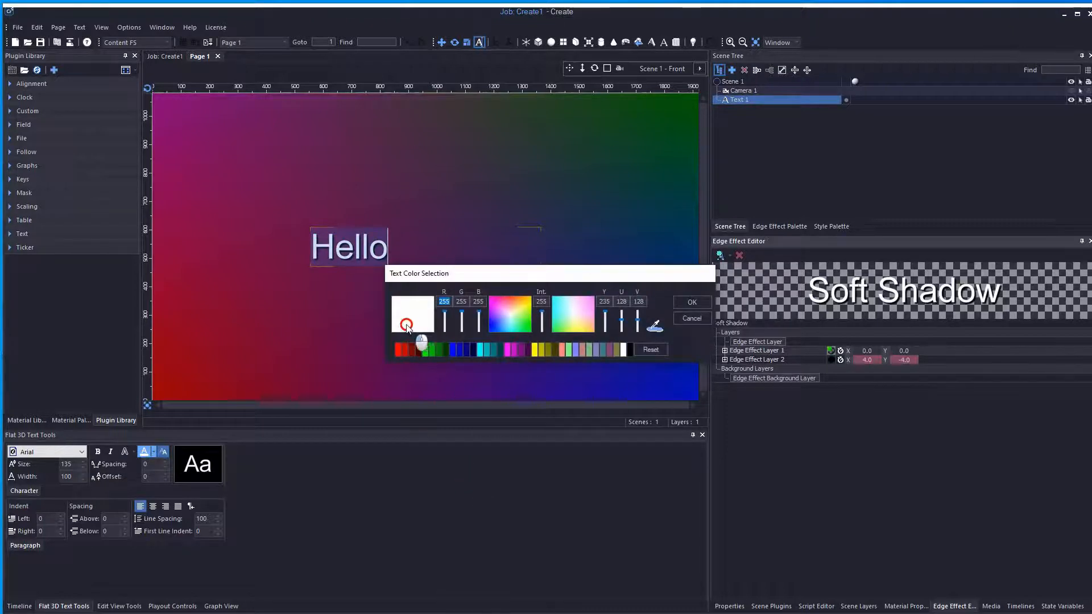
pyautogui.click(494, 328)
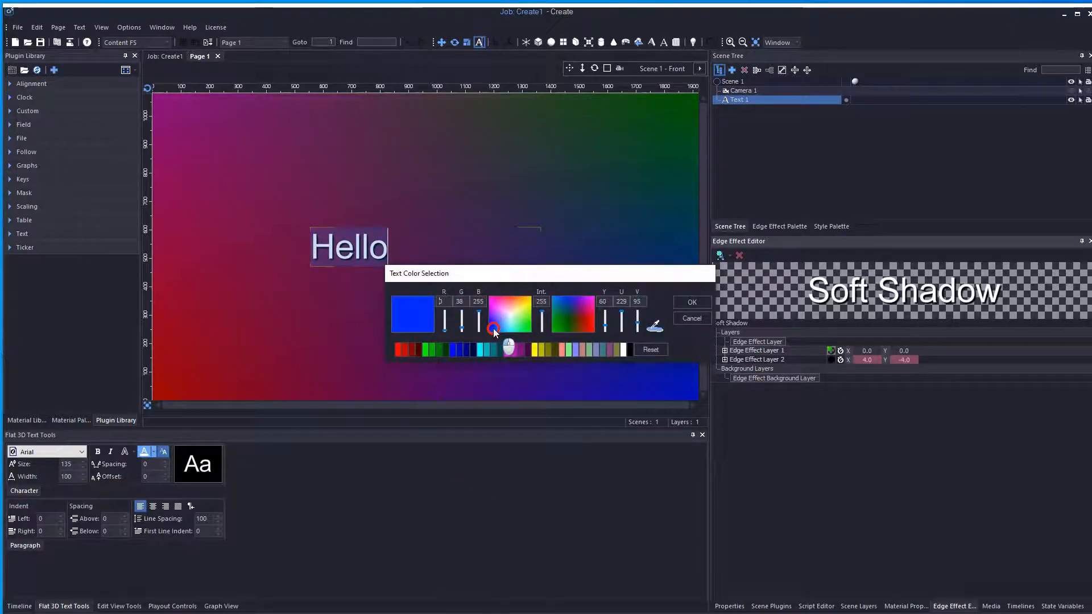
pyautogui.click(698, 303)
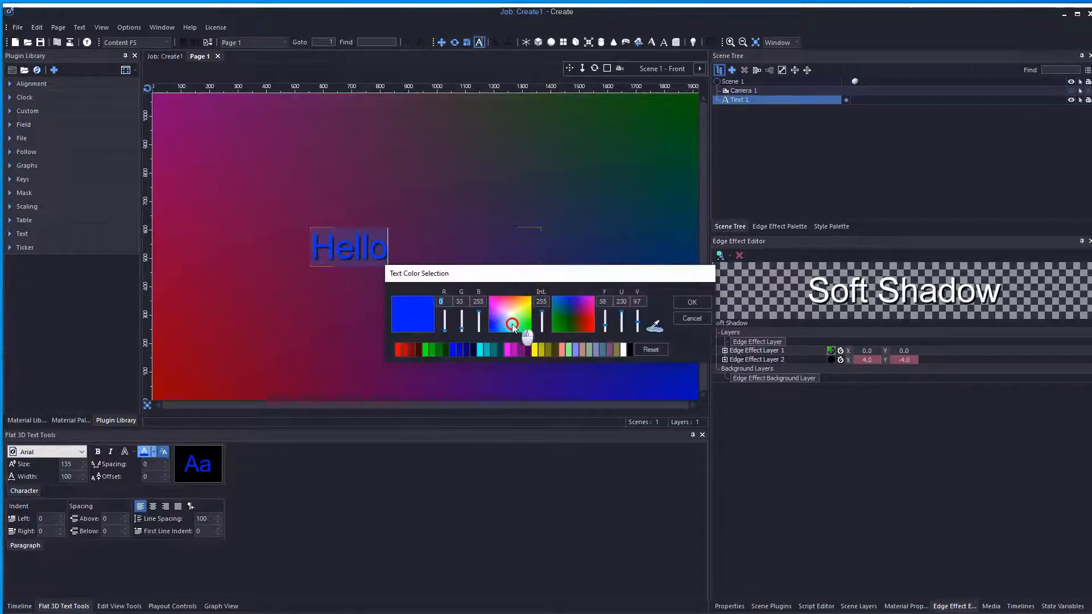
pyautogui.moveTo(513, 326); pyautogui.dragTo(490, 308)
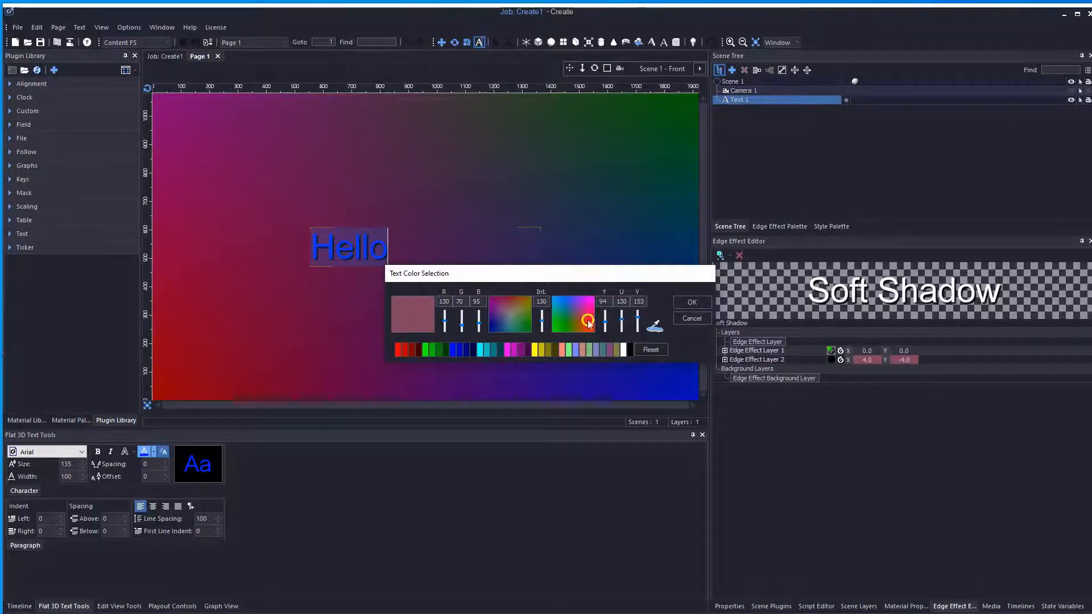
pyautogui.click(624, 350)
pyautogui.click(687, 303)
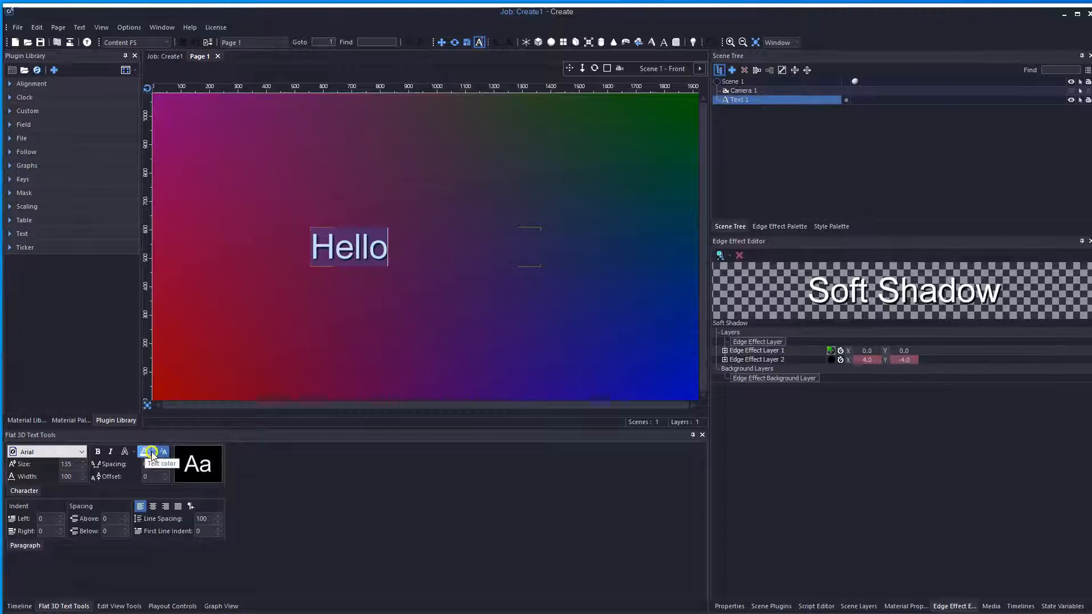
# Apply the red Basic material from the library's Basic Color group to Text 1 in the scene tree
pyautogui.click(742, 101)
pyautogui.click(31, 421)
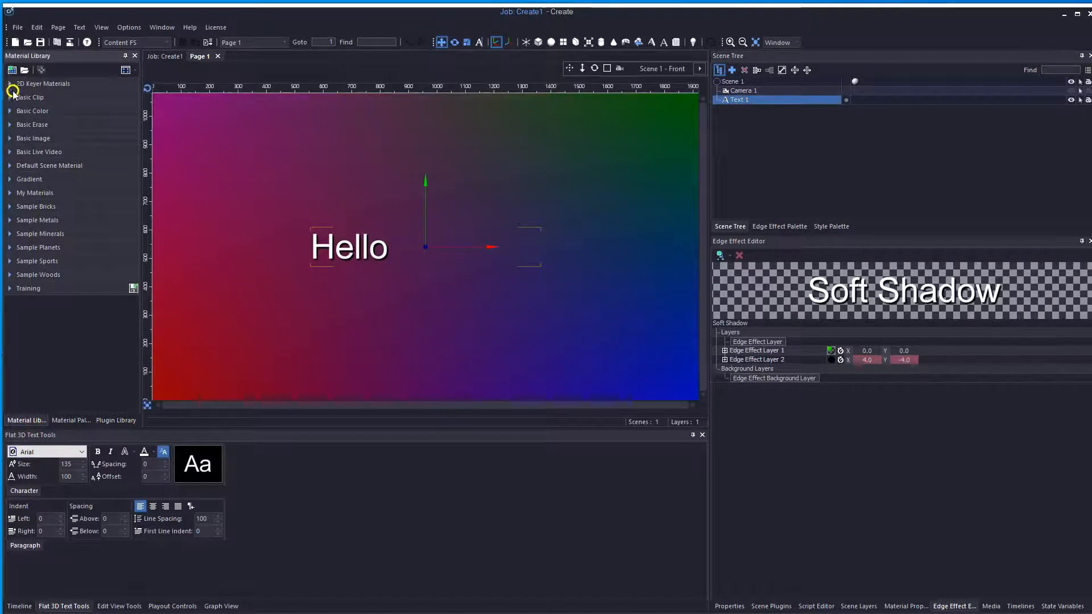
pyautogui.click(10, 110)
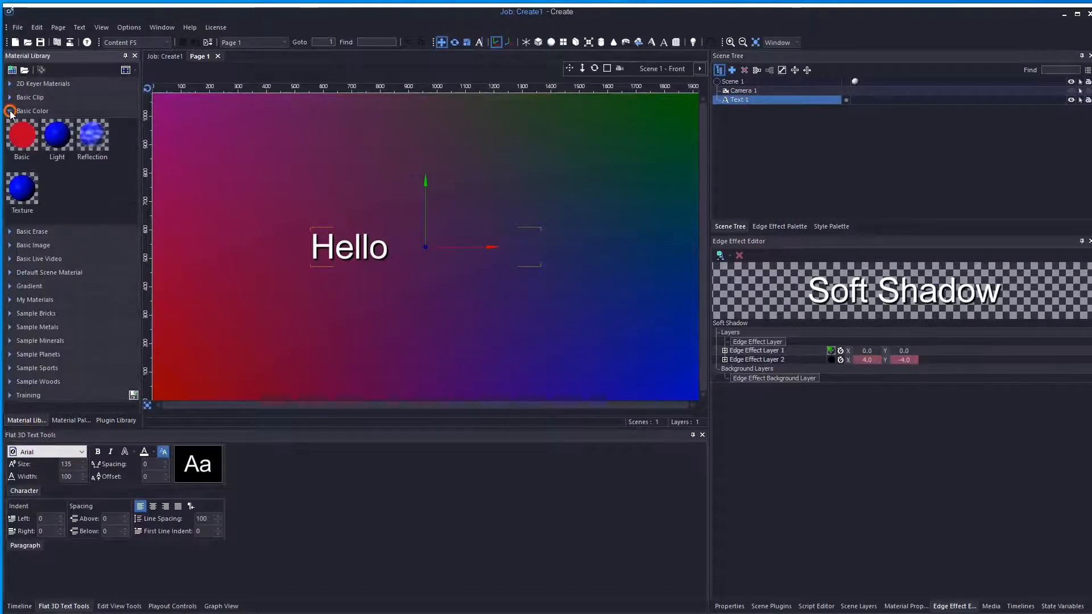
pyautogui.moveTo(23, 132); pyautogui.dragTo(740, 101)
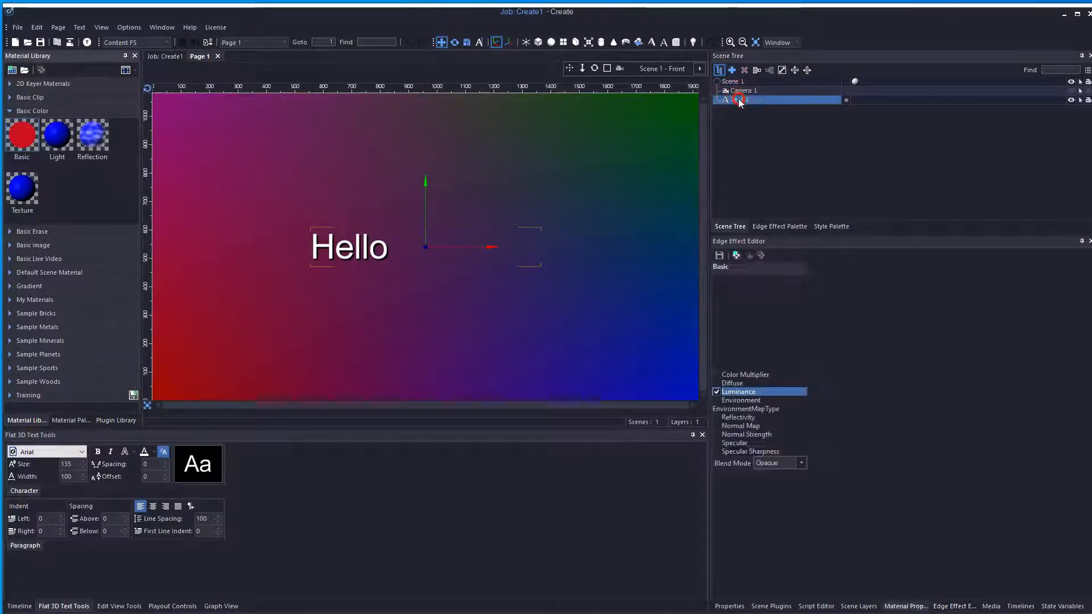
# Lower the text color intensity of Text 1 to 0 so the color is black
pyautogui.click(155, 452)
pyautogui.click(428, 325)
pyautogui.moveTo(540, 309); pyautogui.dragTo(541, 338)
pyautogui.click(684, 303)
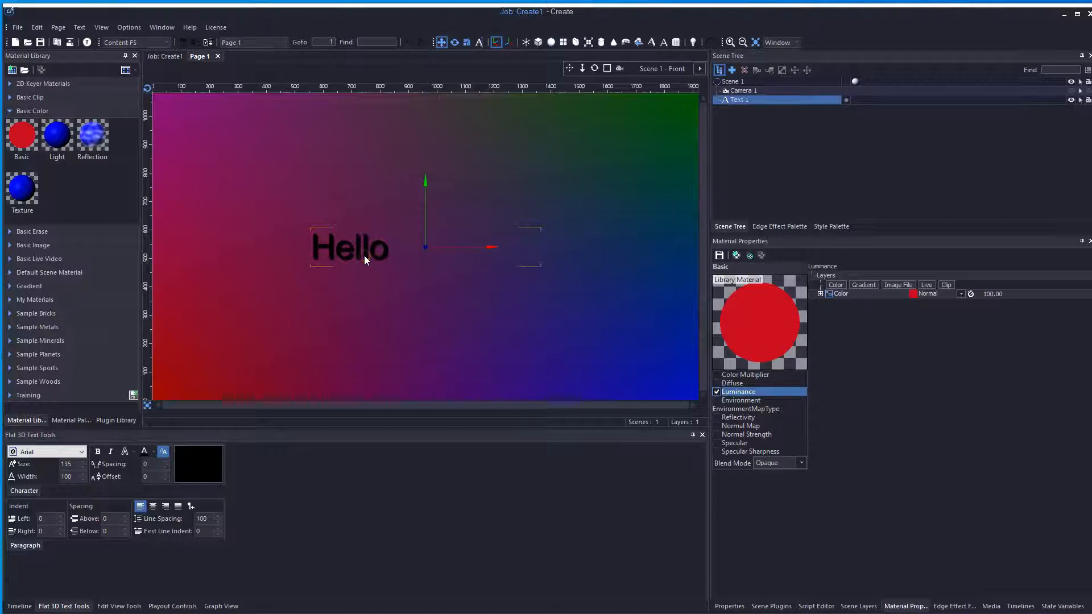
# Review the RGB values of the black text color and raise its intensity back up to white
pyautogui.click(151, 452)
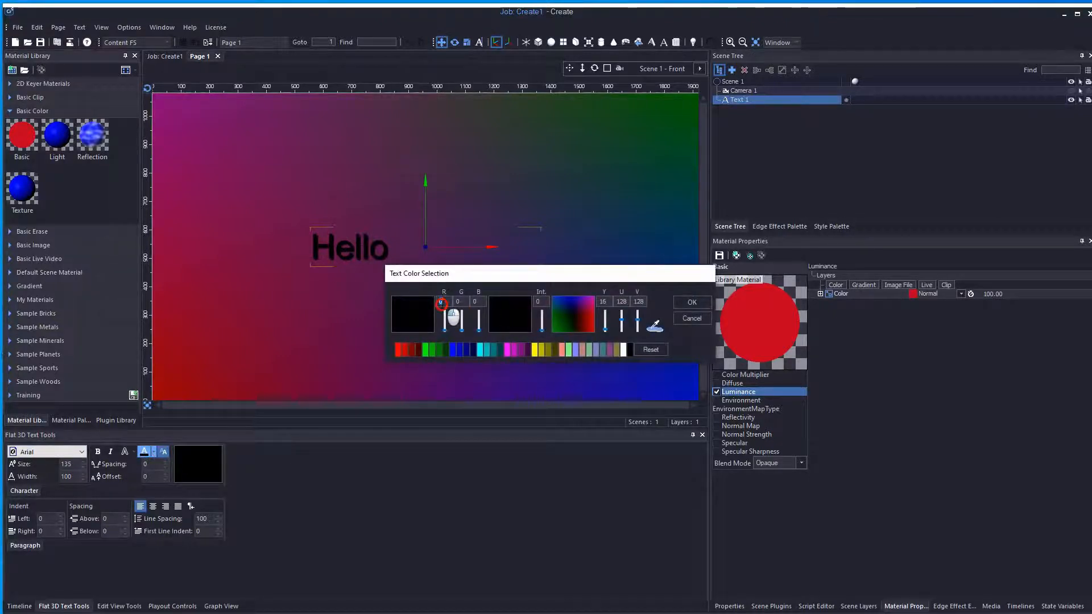
pyautogui.click(474, 301)
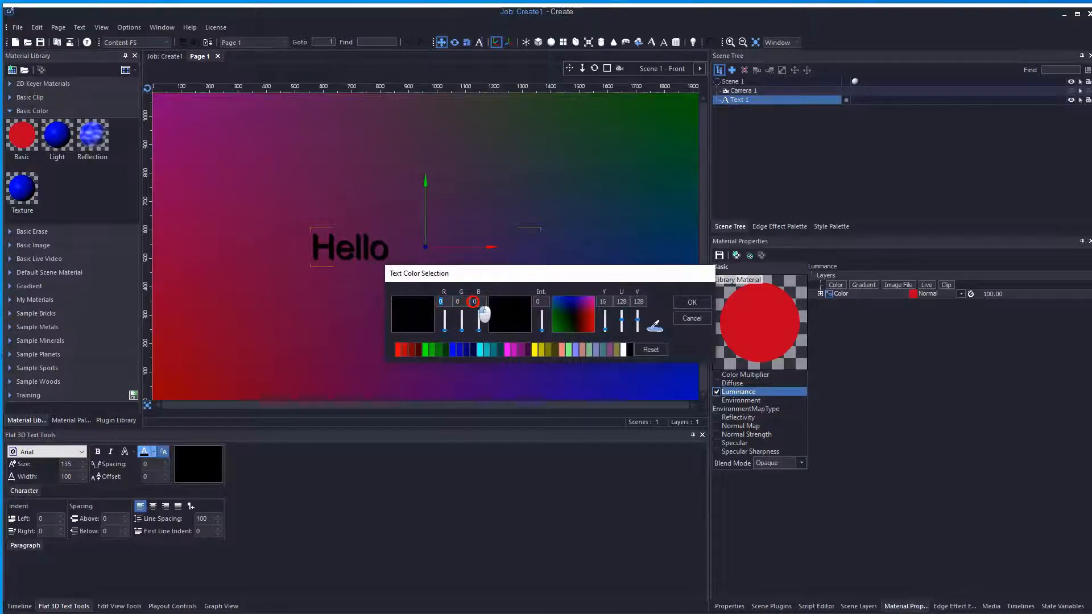
pyautogui.click(745, 319)
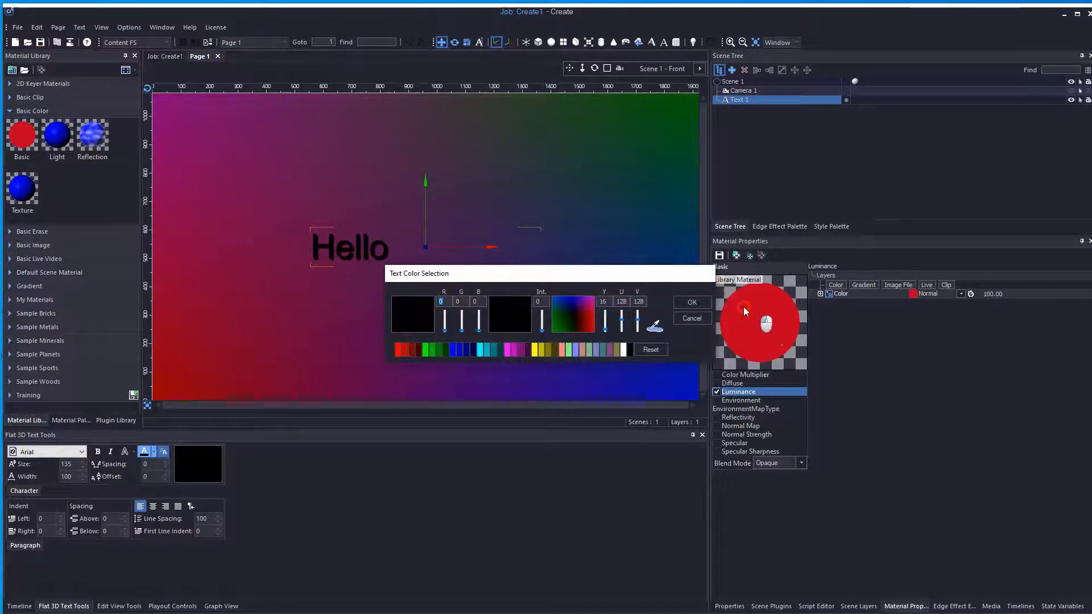
pyautogui.click(540, 328)
pyautogui.moveTo(541, 332); pyautogui.dragTo(541, 312)
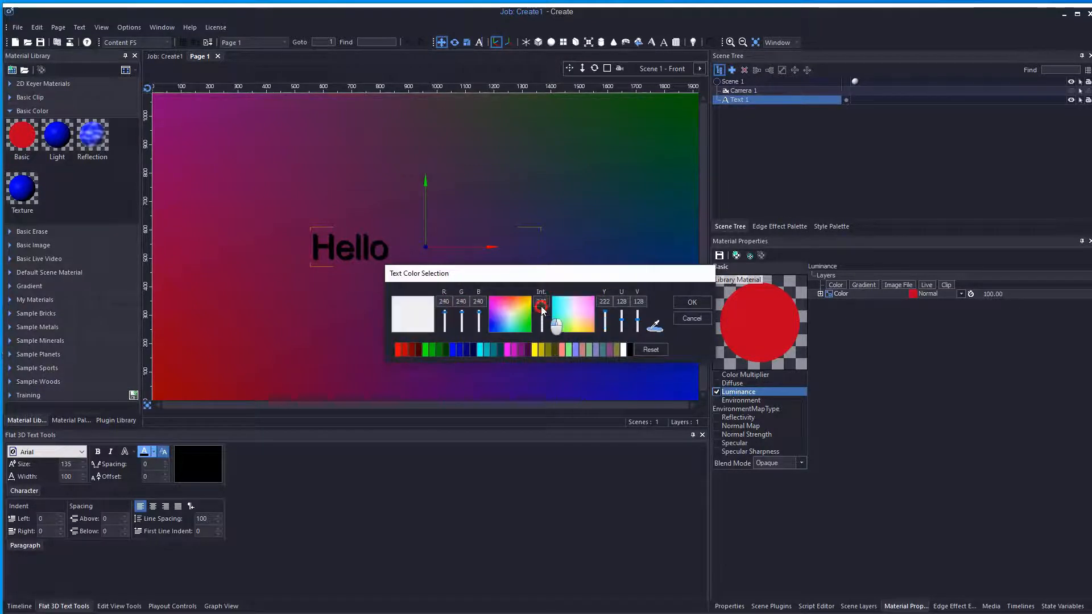
pyautogui.click(428, 298)
pyautogui.click(694, 301)
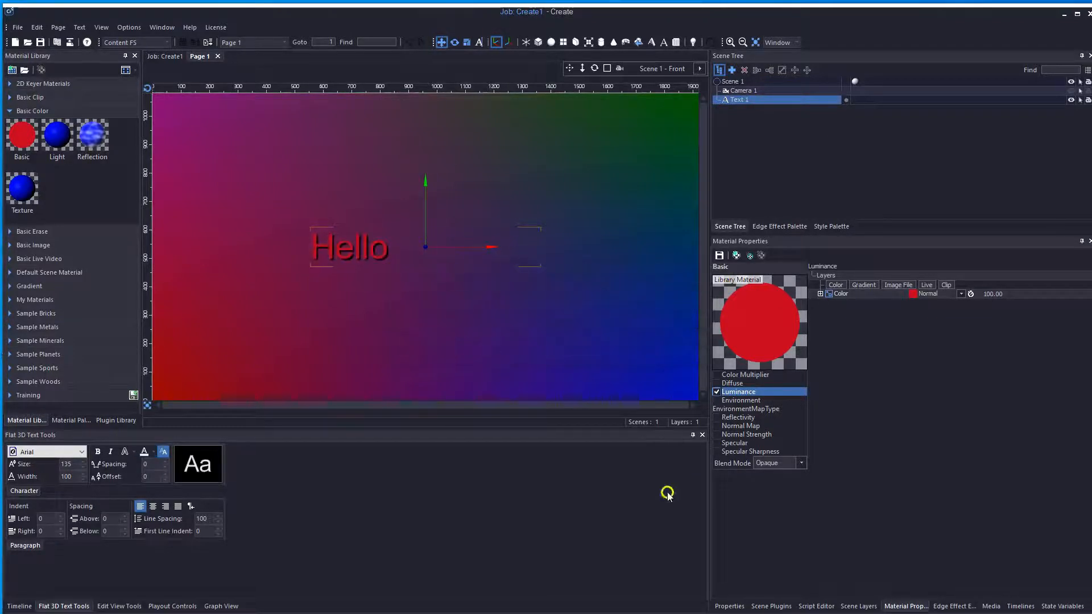
# Delete the Basic material from Text 1
pyautogui.click(852, 101)
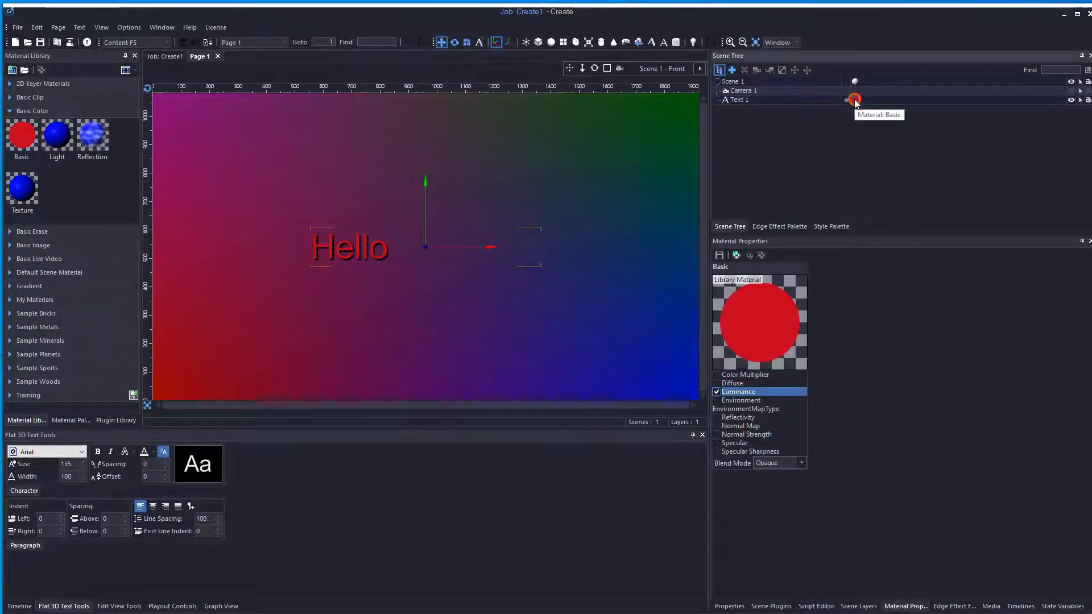
pyautogui.click(745, 70)
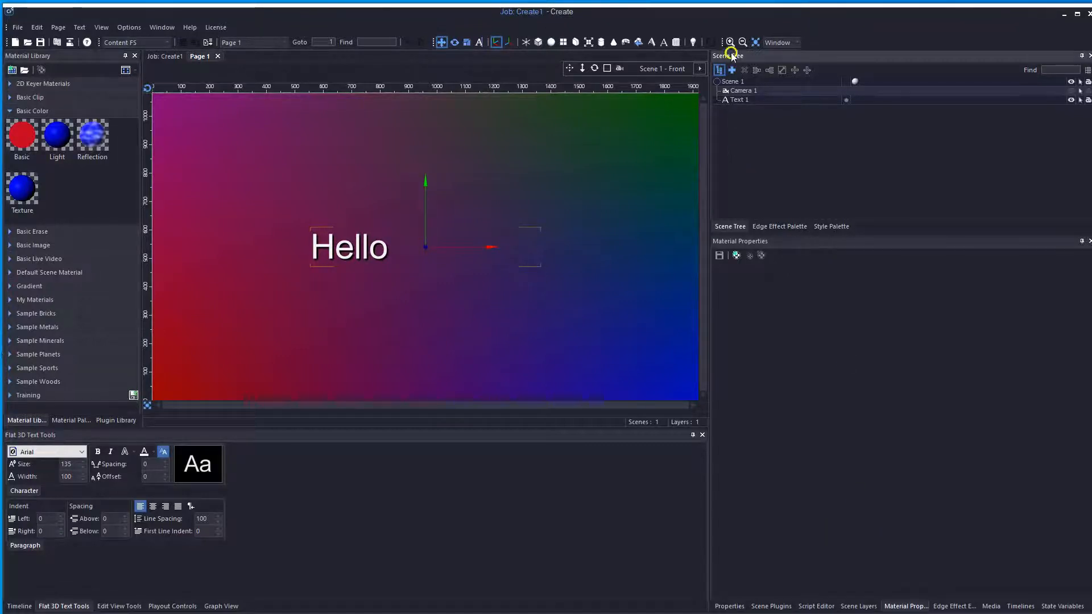
# Open the properties of Text 1 from the scene tree and set its origin to Left
pyautogui.click(741, 100)
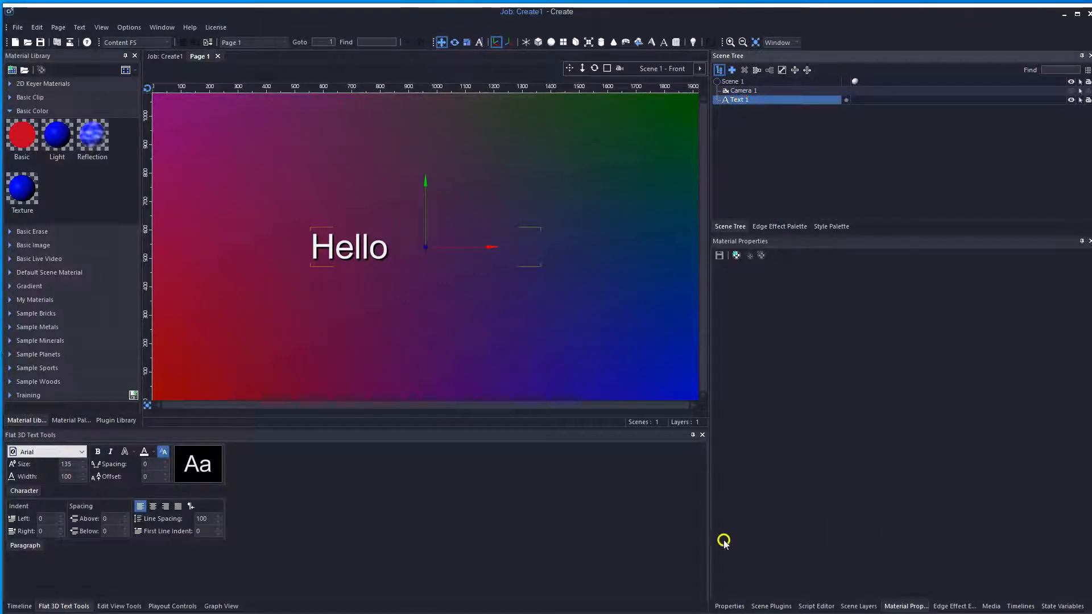
pyautogui.click(734, 606)
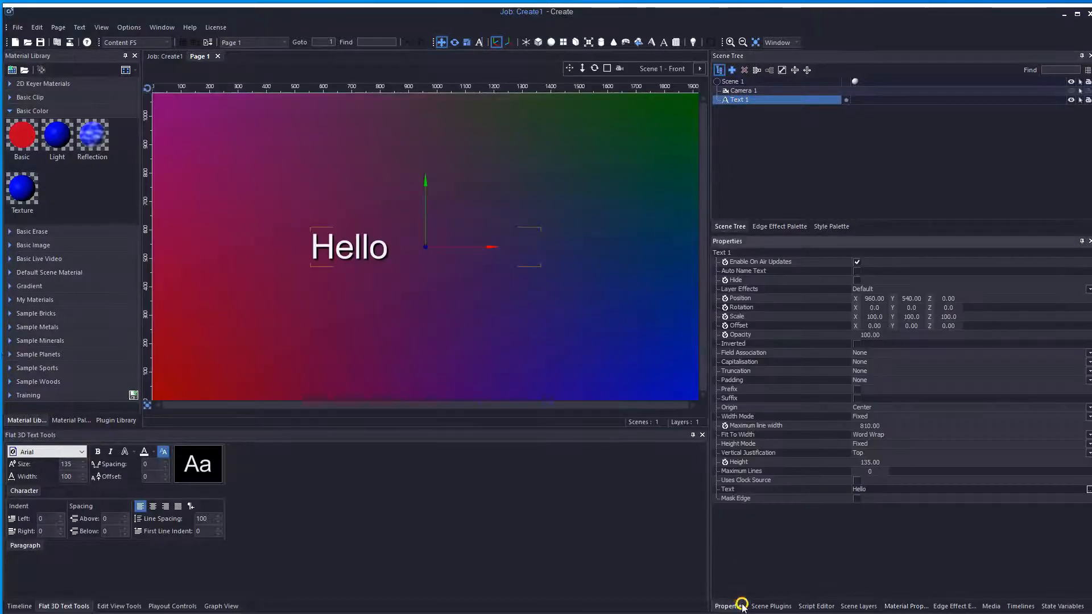
pyautogui.click(777, 407)
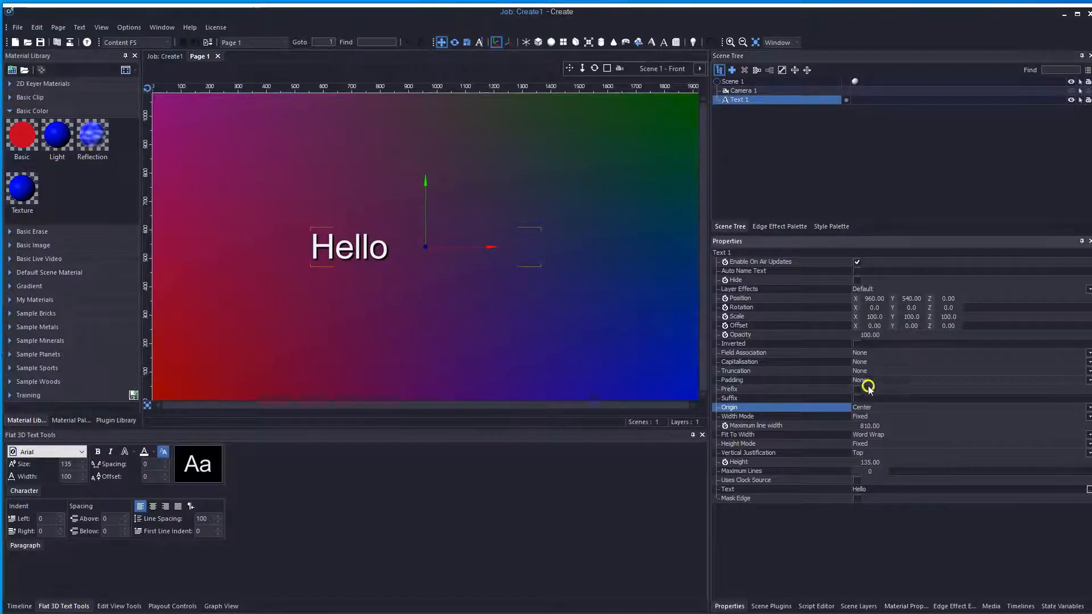
pyautogui.click(870, 407)
pyautogui.click(868, 427)
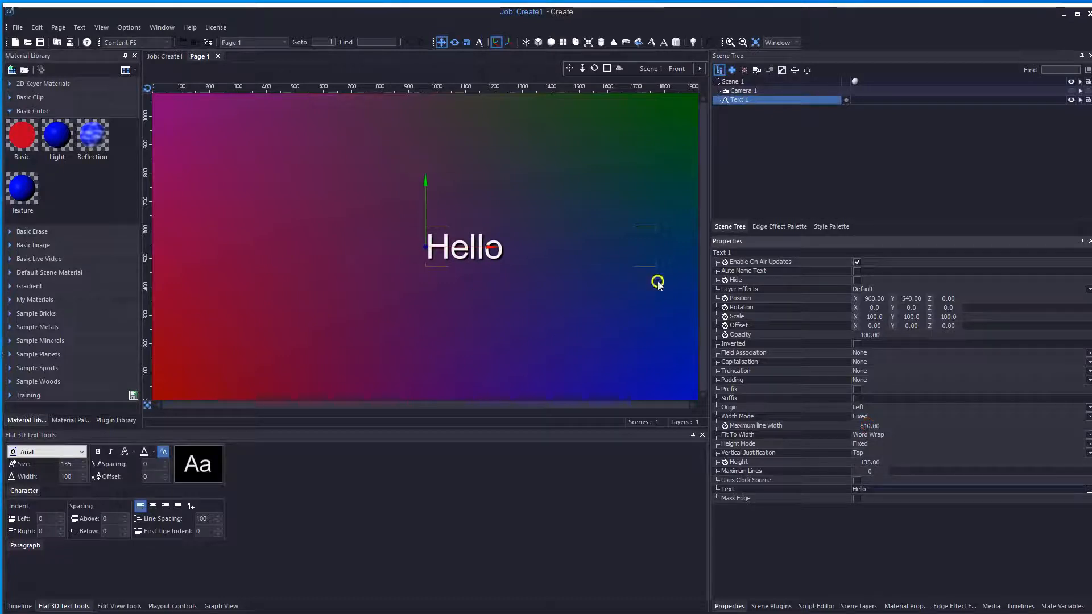
# Try the Right origin on Text 1 and switch it back to Left
pyautogui.click(889, 409)
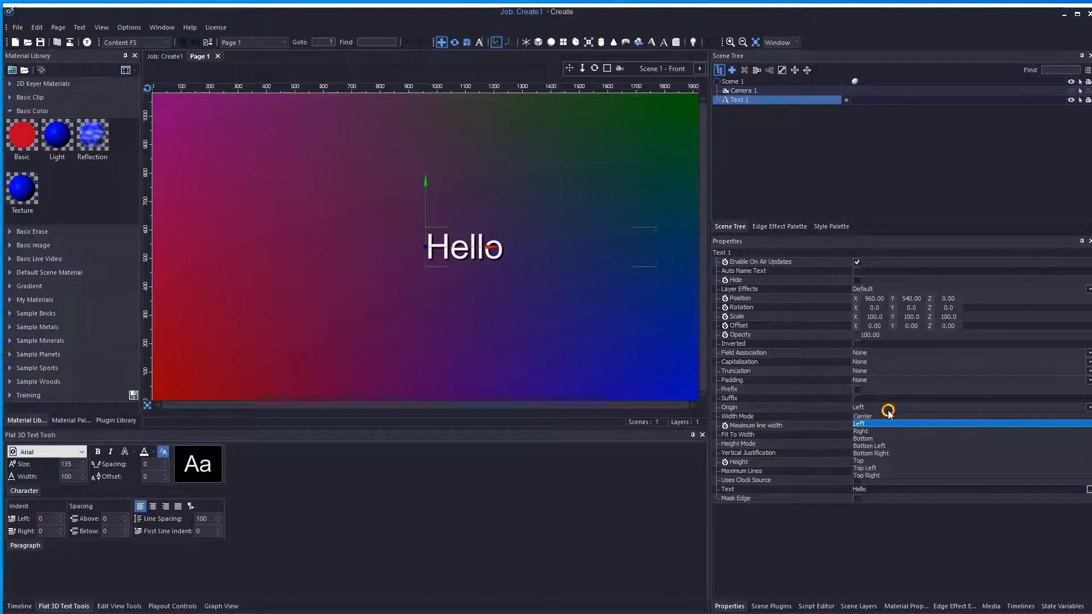
pyautogui.click(862, 431)
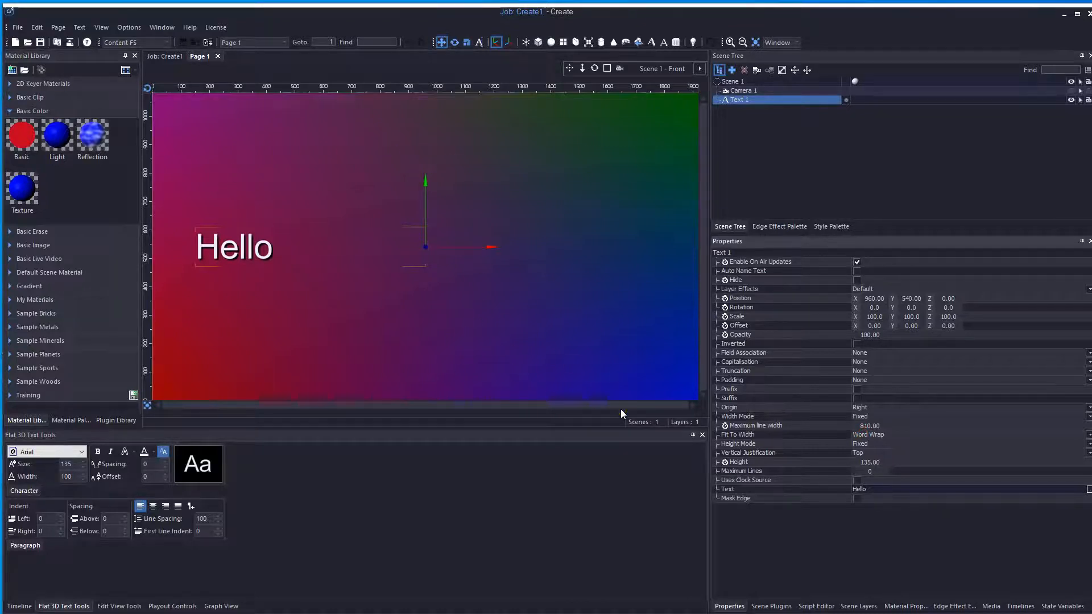
pyautogui.click(875, 408)
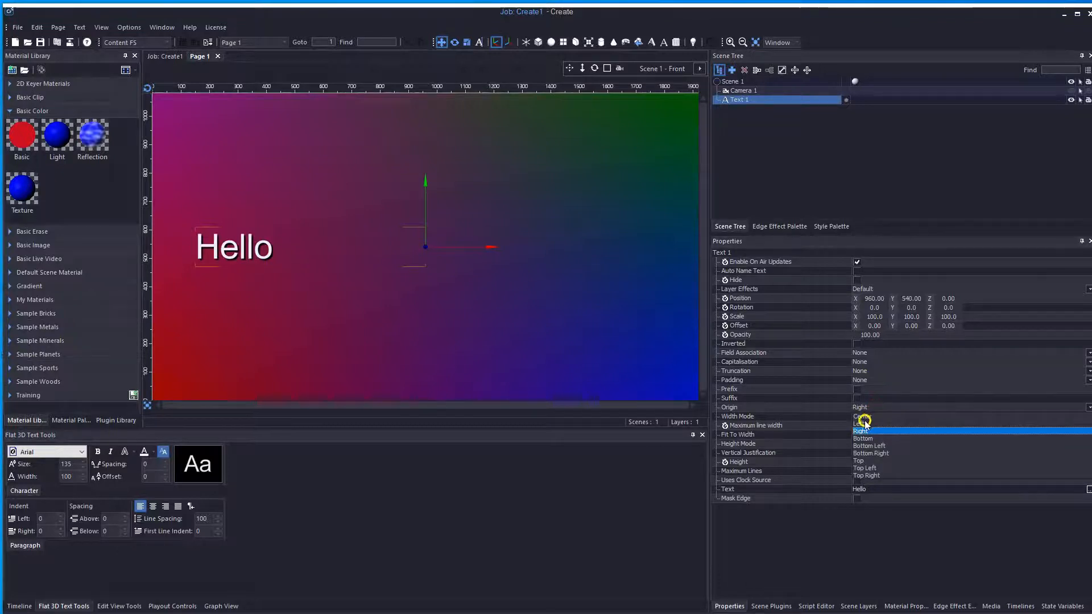
pyautogui.click(862, 417)
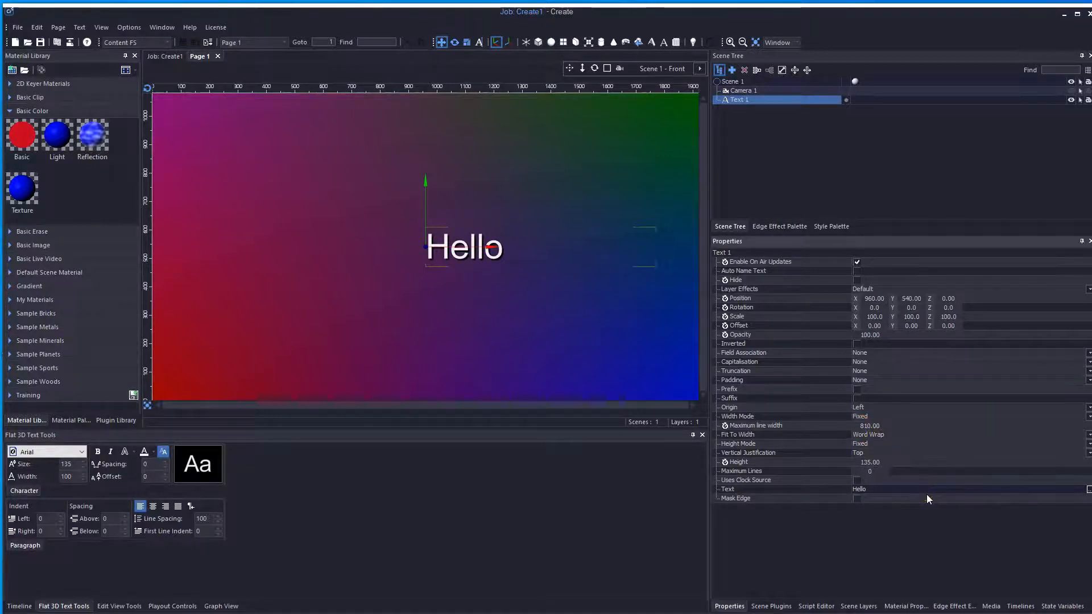
# Extend the text of Text 1 to "Hello from myself from Pixel Power"
pyautogui.click(887, 489)
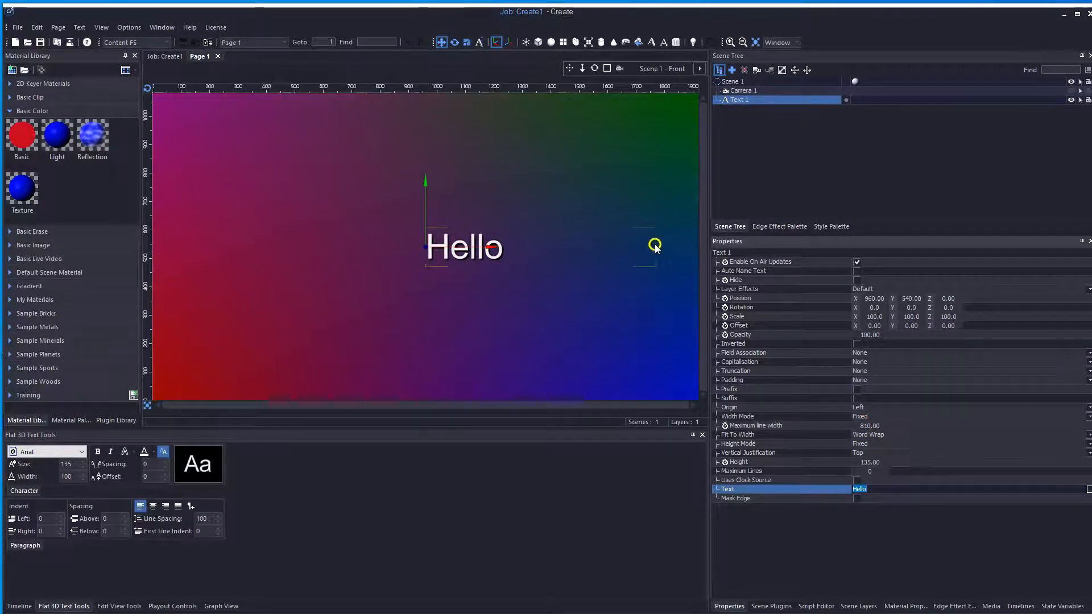
pyautogui.click(883, 489)
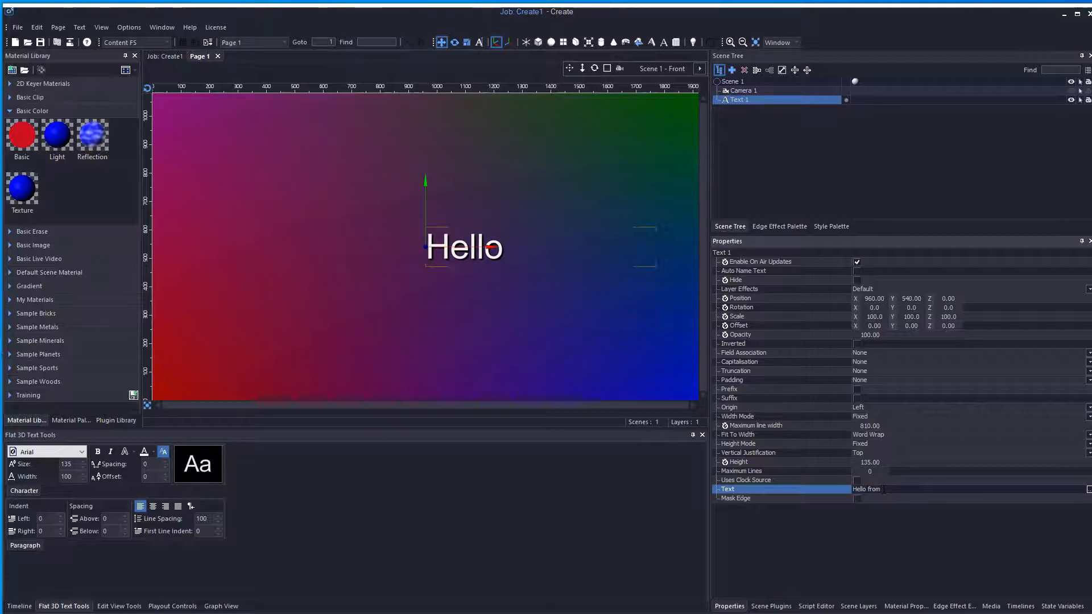
pyautogui.write('from myself from Pl')
pyautogui.write('xel Power')
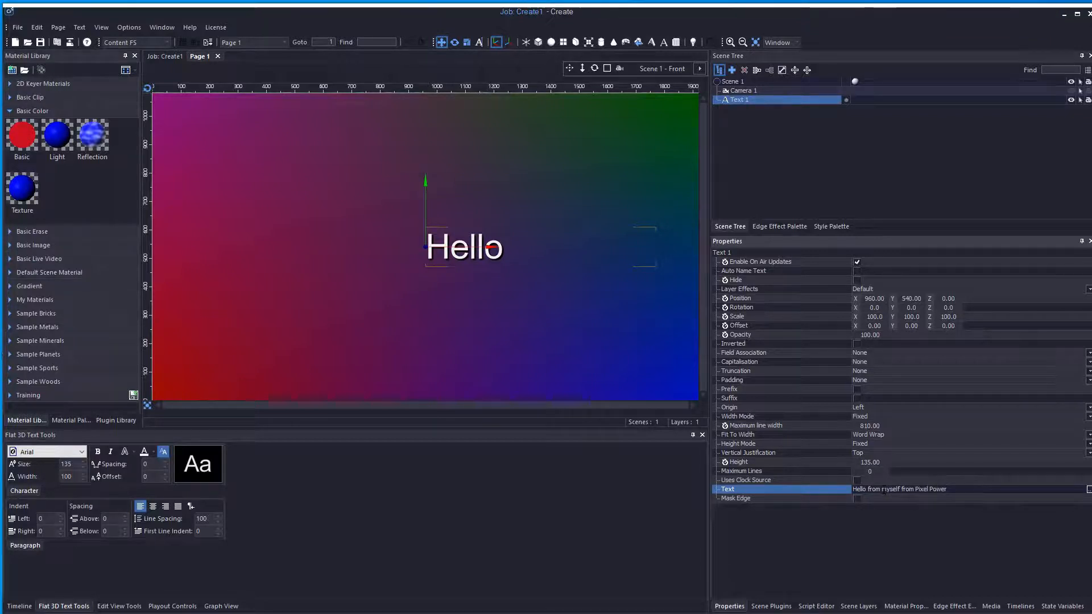
pyautogui.press('Return')
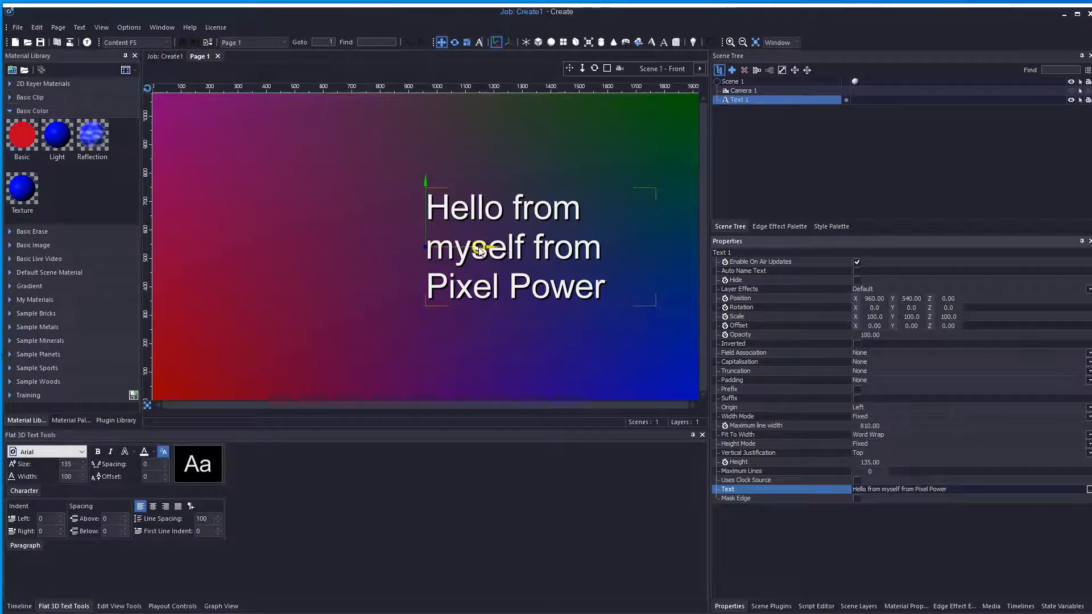
# Set the origin of Text 1 to Top Left and shorten its text to "Hello"
pyautogui.click(882, 408)
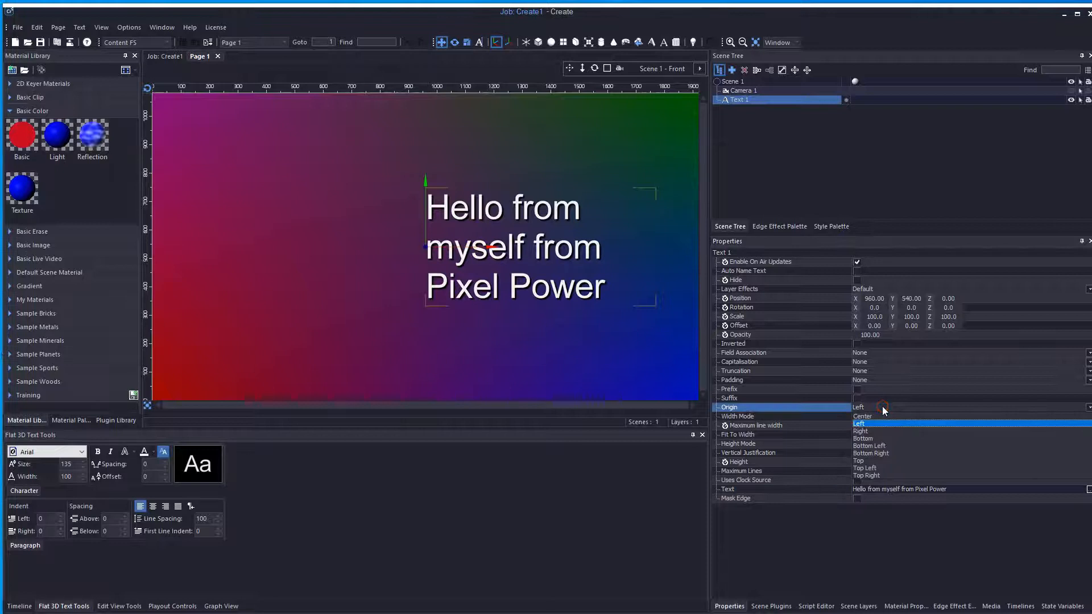
pyautogui.click(872, 468)
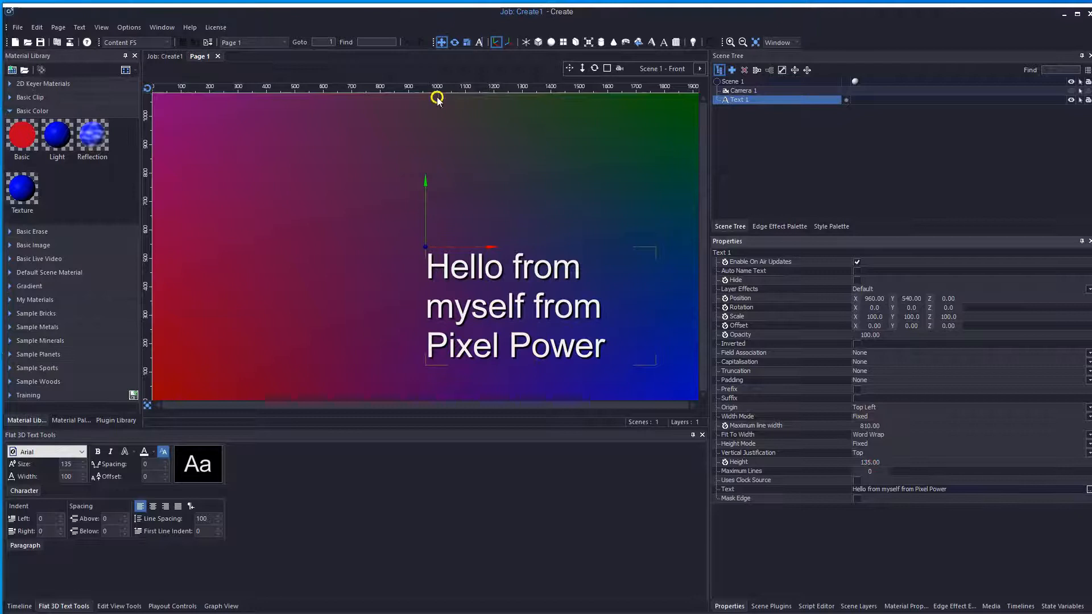
pyautogui.click(954, 489)
pyautogui.moveTo(955, 490); pyautogui.dragTo(870, 489)
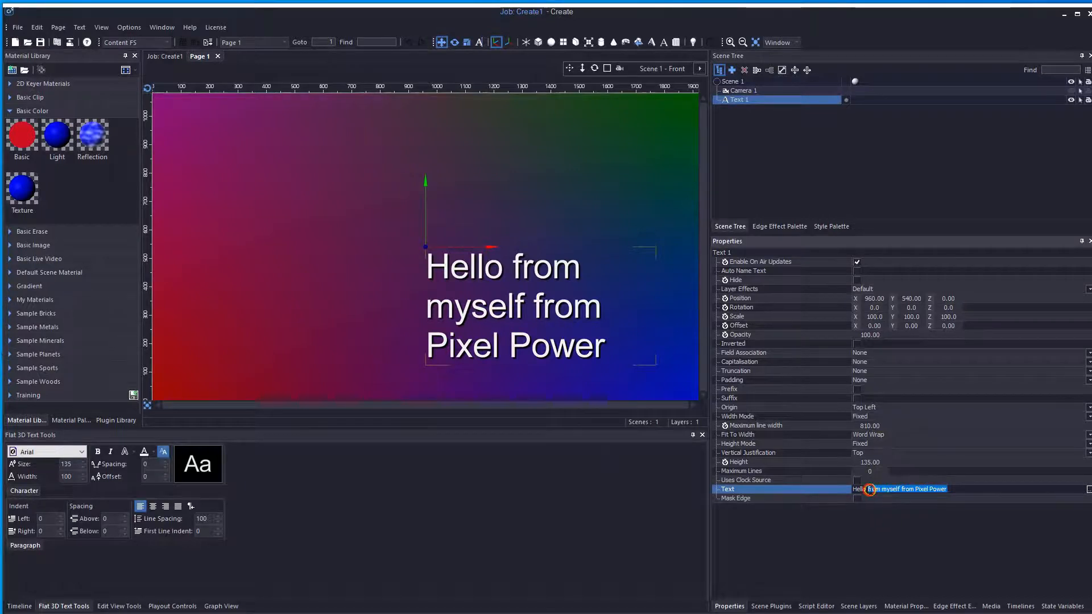
pyautogui.press('BackSpace')
pyautogui.press('Return')
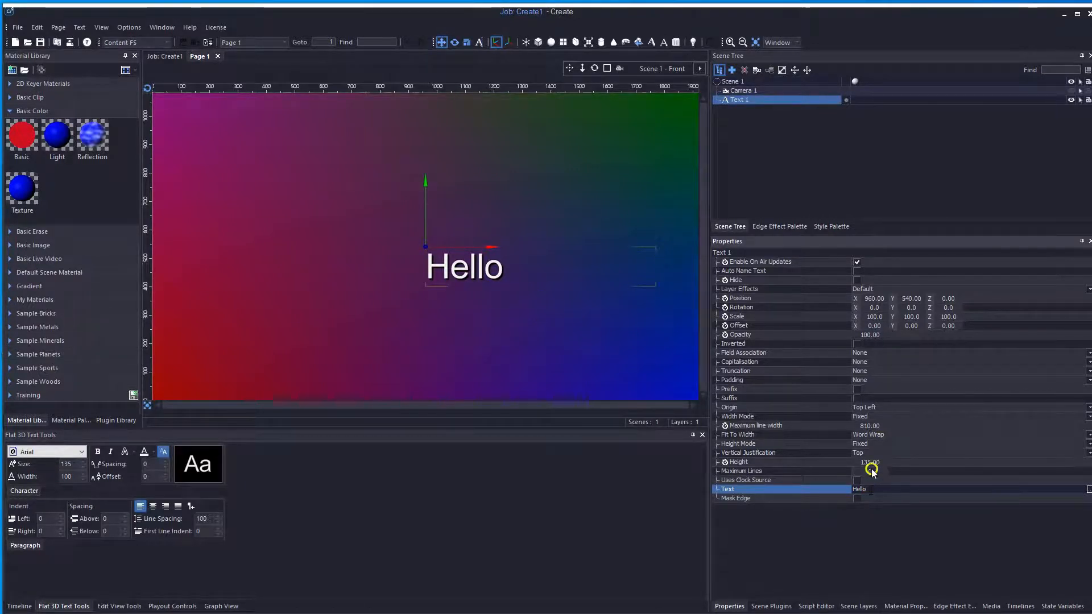
# Set Fit To Width to Compress and change the text to "Hello Pixel Power"
pyautogui.click(893, 436)
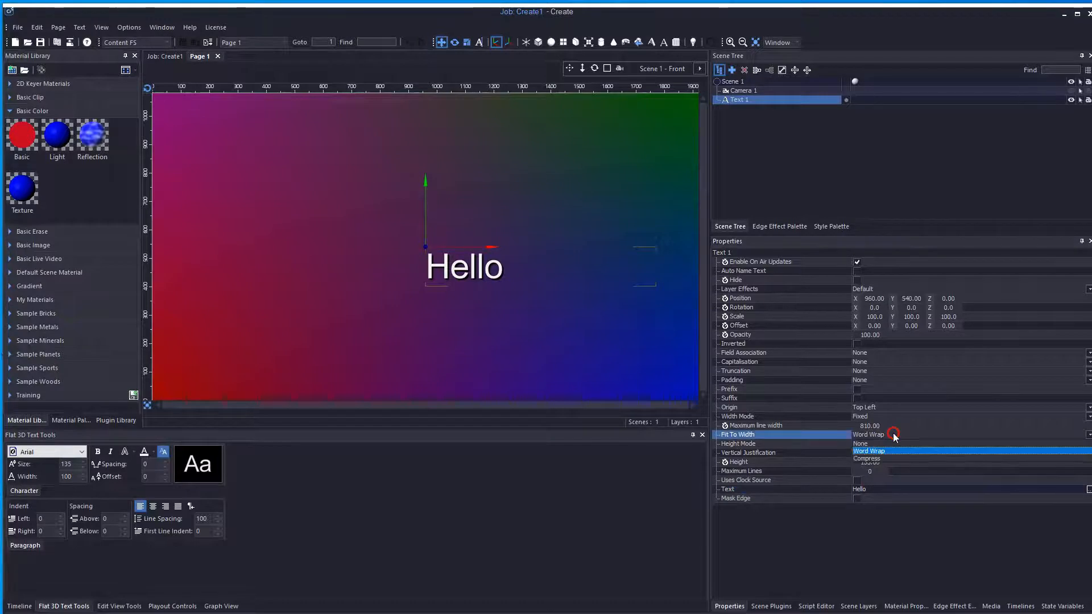
pyautogui.click(880, 459)
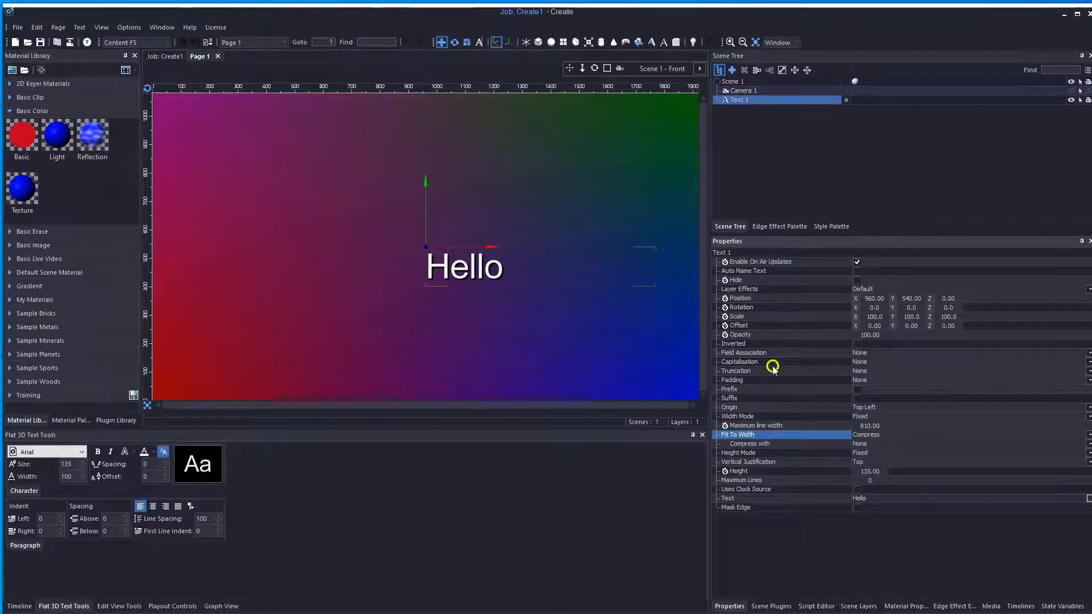
pyautogui.click(895, 497)
pyautogui.click(898, 497)
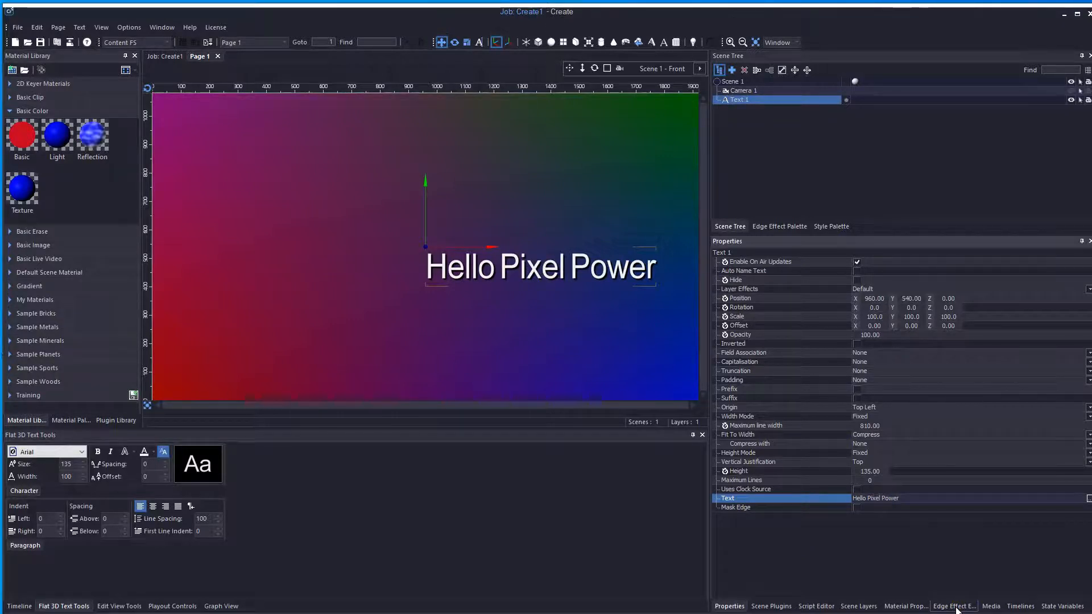
# Reduce the maximum line width of Text 1 to about 761 to compress the text
pyautogui.click(475, 264)
pyautogui.click(812, 429)
pyautogui.moveTo(869, 427); pyautogui.dragTo(841, 451)
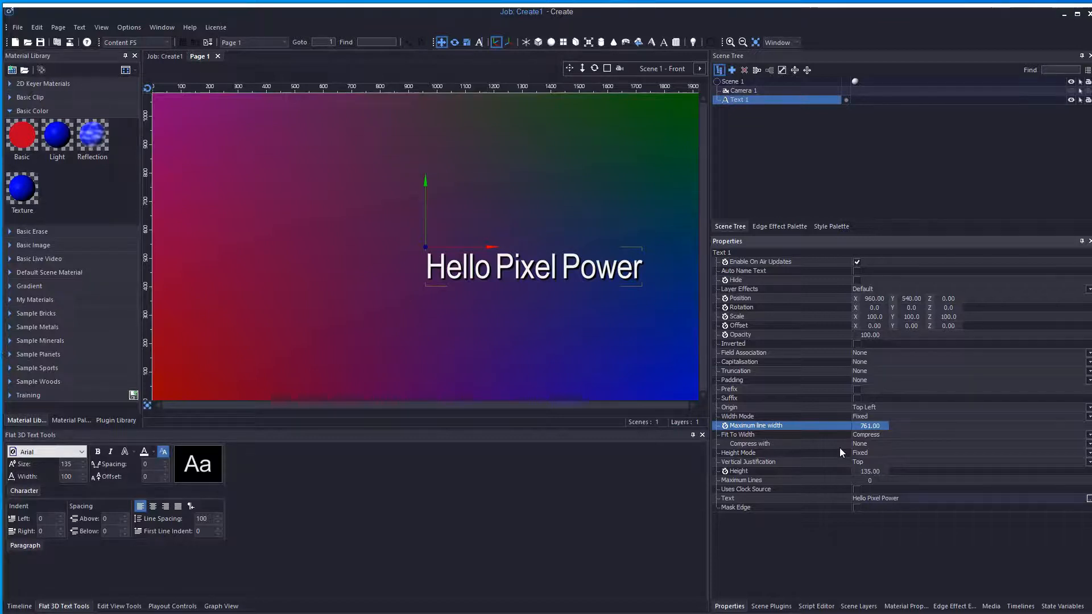
# Set Fit To Width to None for Text 1
pyautogui.click(870, 430)
pyautogui.click(874, 435)
pyautogui.click(865, 446)
pyautogui.click(866, 444)
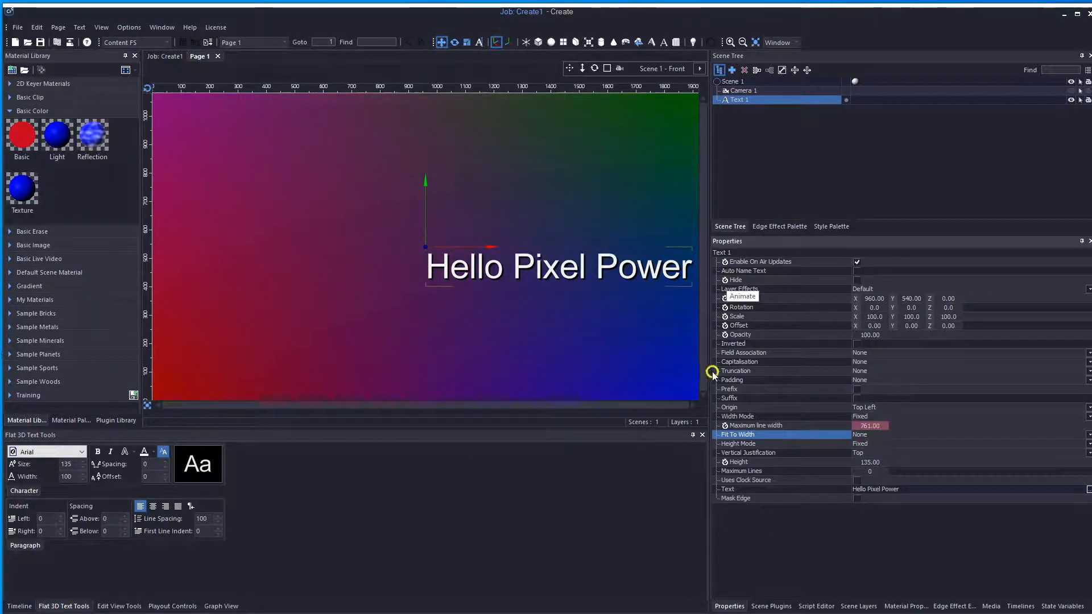
# Shift Text 1 to an X position of about 602 and widen its maximum line width to about 1131
pyautogui.click(871, 298)
pyautogui.moveTo(873, 299); pyautogui.dragTo(702, 295)
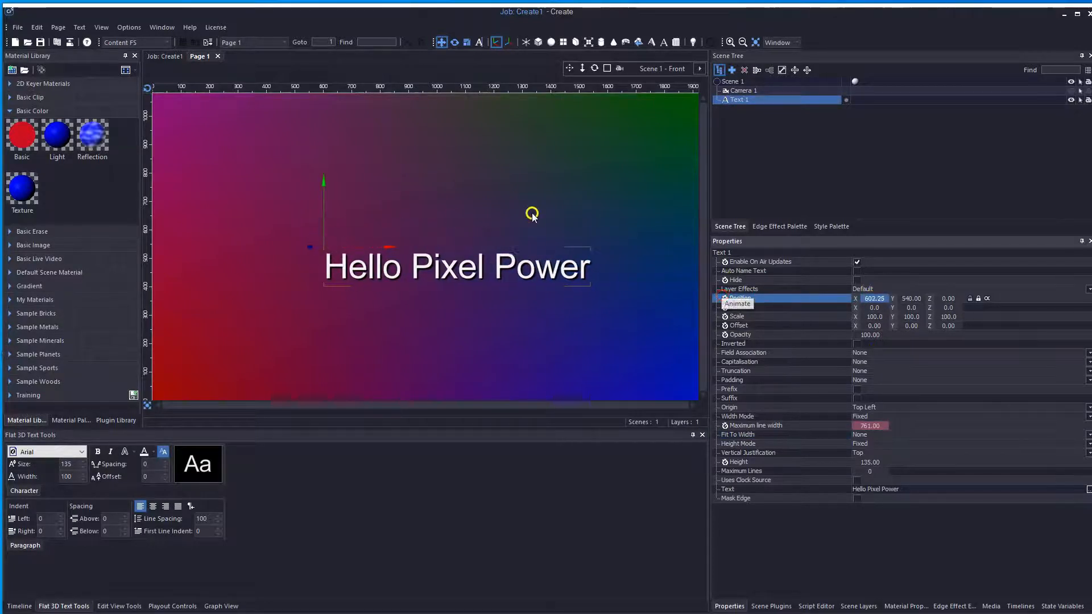
pyautogui.moveTo(872, 426); pyautogui.dragTo(875, 419)
pyautogui.click(874, 417)
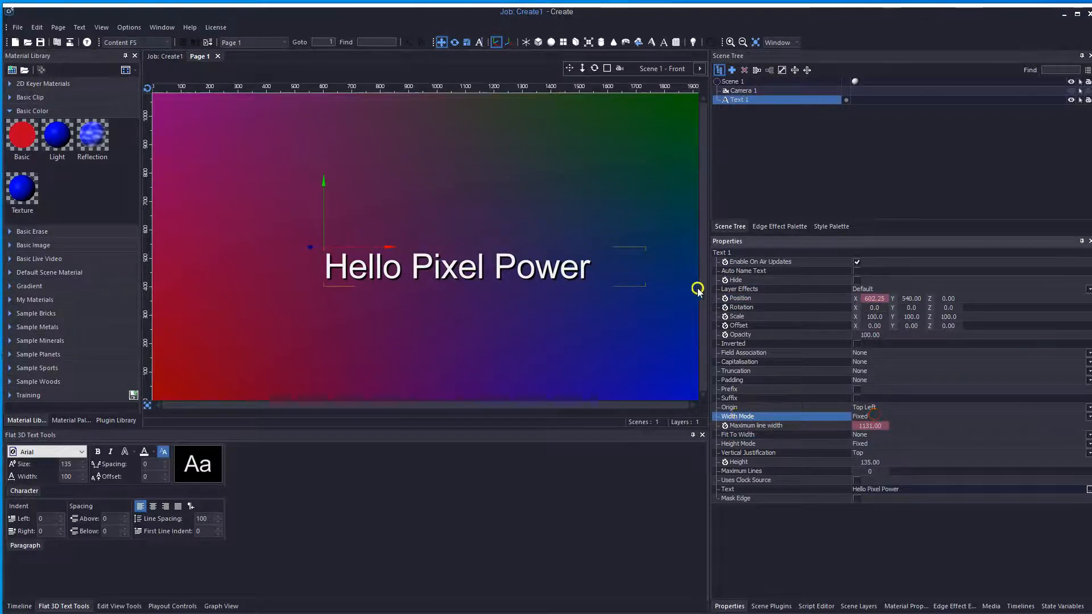
# Set both the width mode and the height mode of Text 1 to Automatic
pyautogui.click(737, 445)
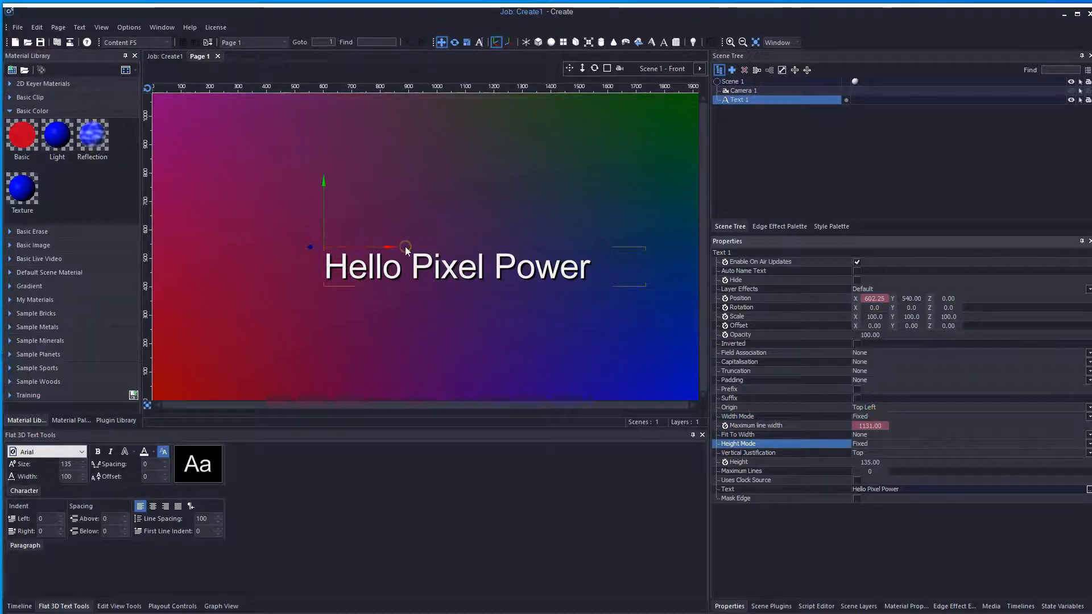
pyautogui.click(861, 418)
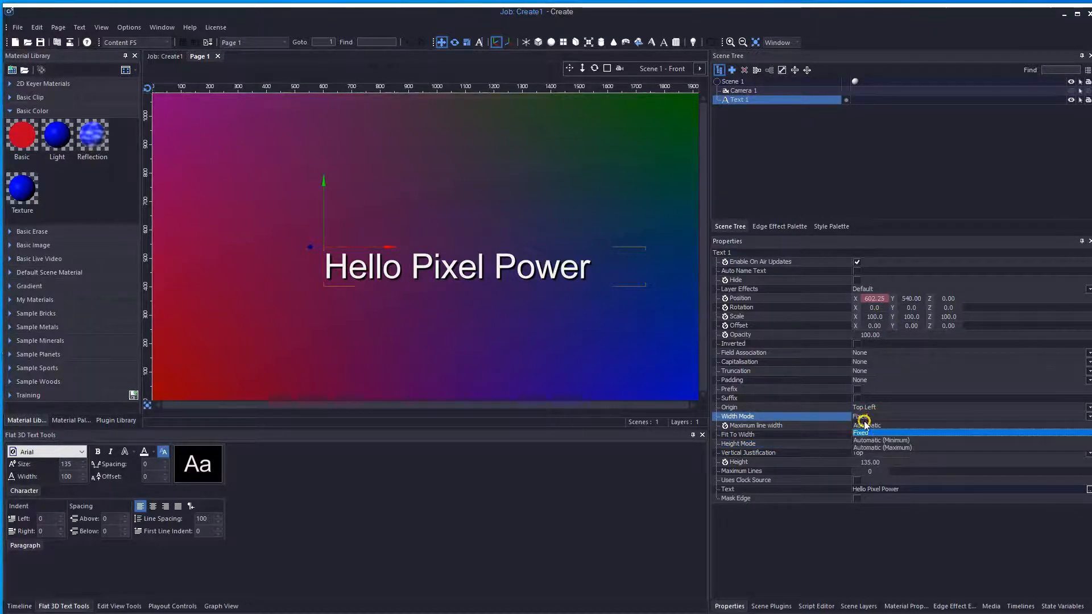
pyautogui.click(867, 428)
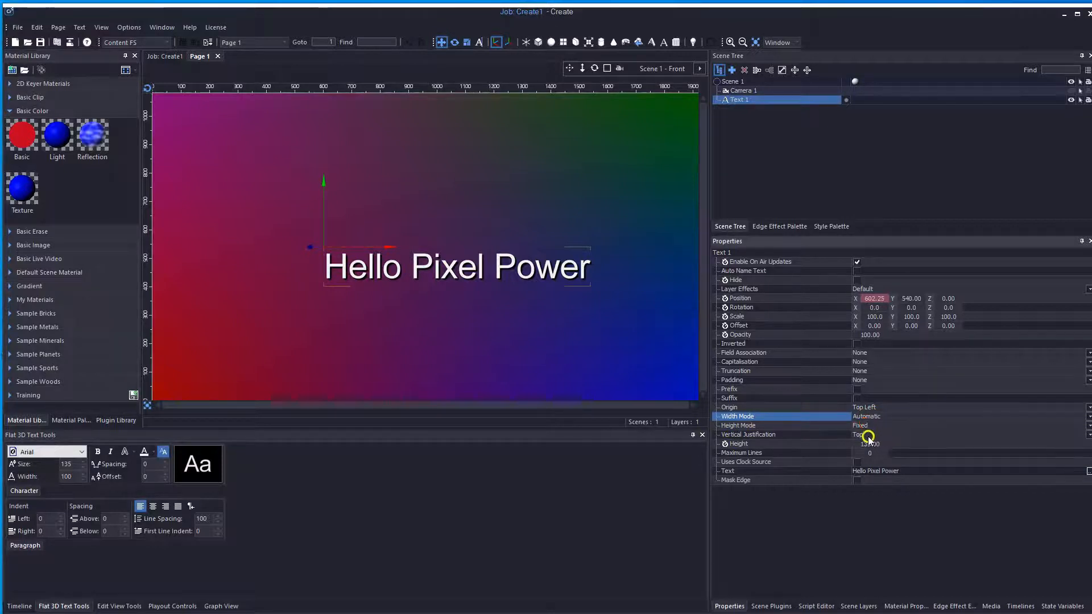
pyautogui.click(868, 437)
pyautogui.click(868, 444)
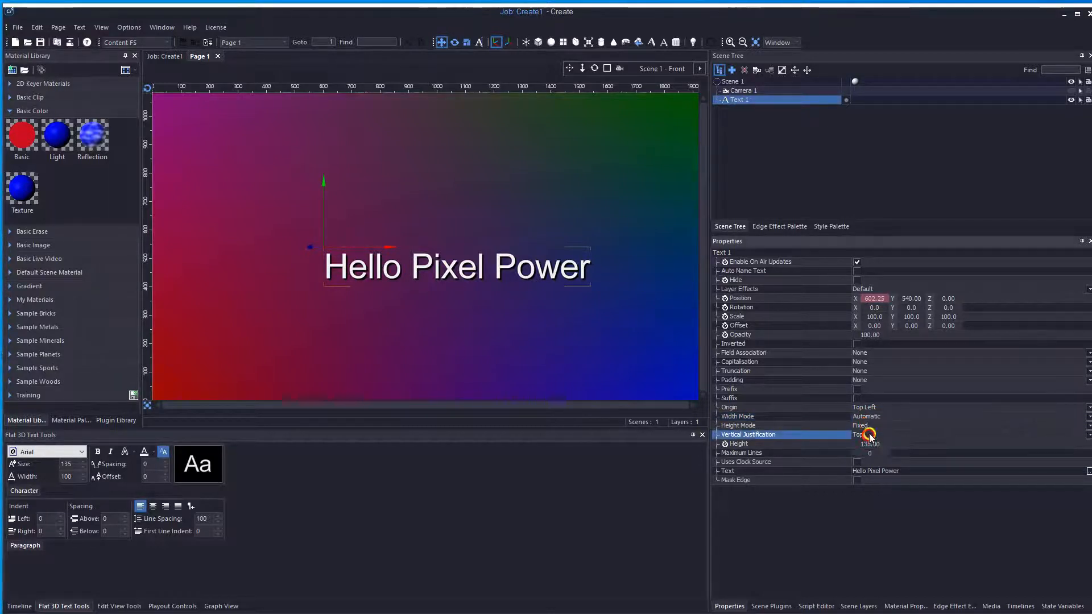
pyautogui.click(871, 426)
pyautogui.click(870, 435)
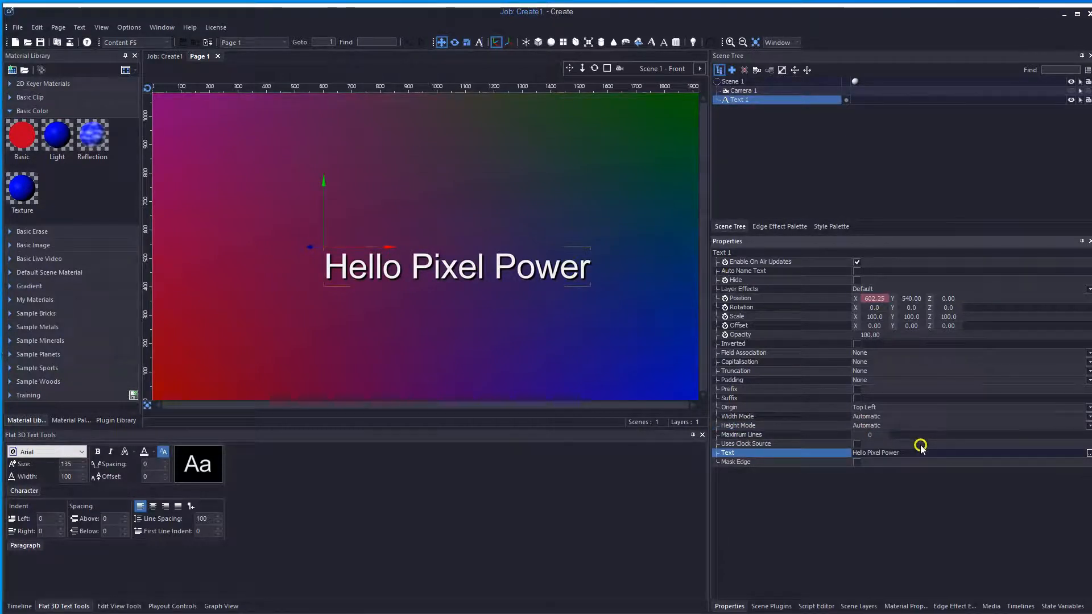
# Shift Text 1 to an X position of about 506 and go over its Scale, Offset, Opacity and Hide properties
pyautogui.moveTo(869, 300); pyautogui.dragTo(768, 302)
pyautogui.click(767, 317)
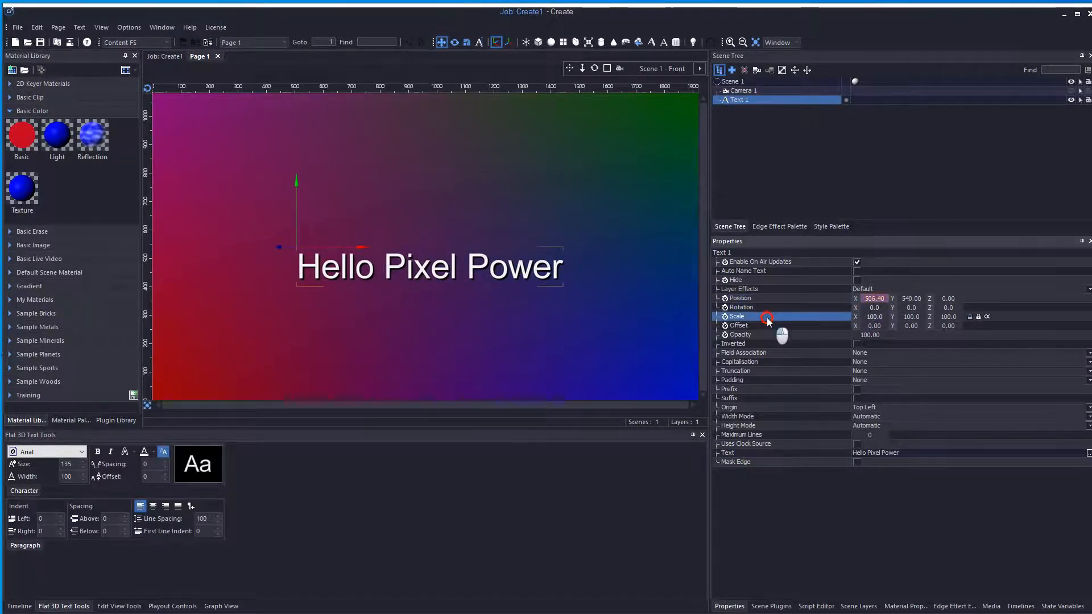
pyautogui.click(763, 327)
pyautogui.click(763, 335)
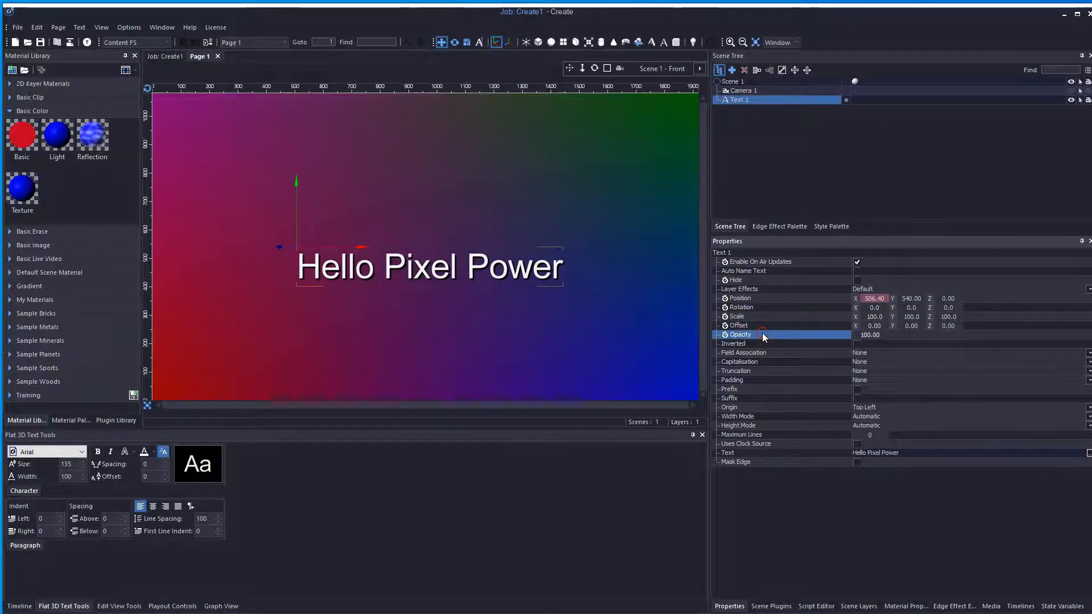
pyautogui.click(856, 280)
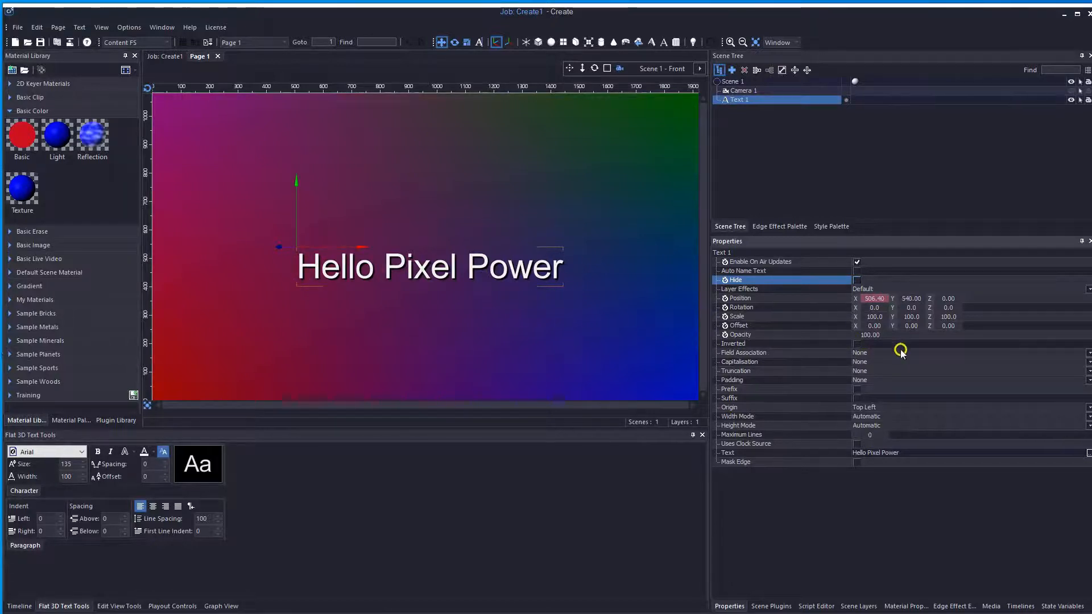
# Set the field association of Text 1 to Primary to view its field options, and return it to None
pyautogui.click(866, 354)
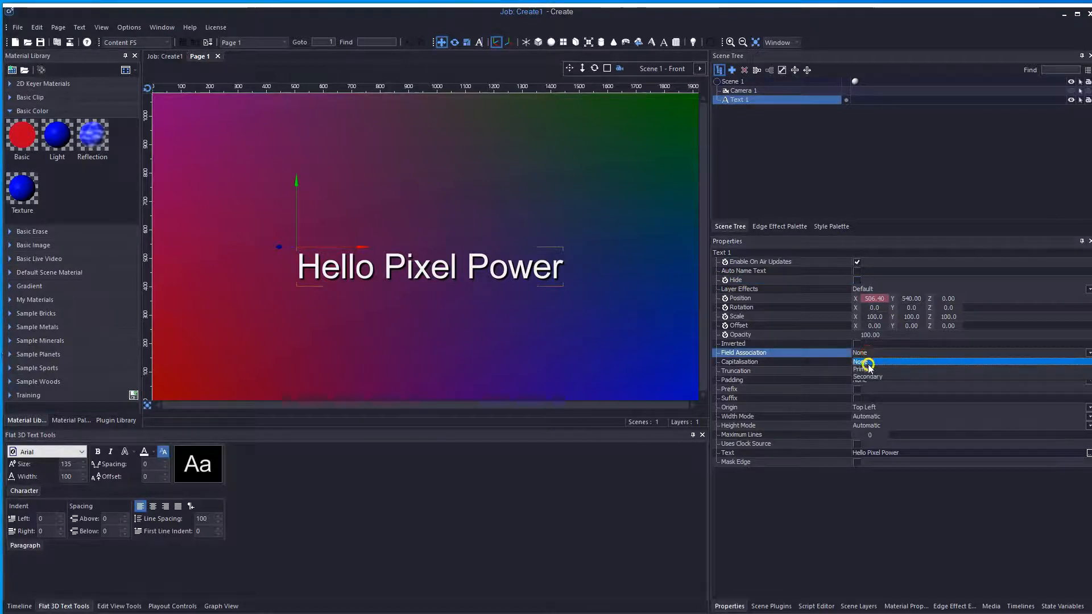
pyautogui.click(869, 371)
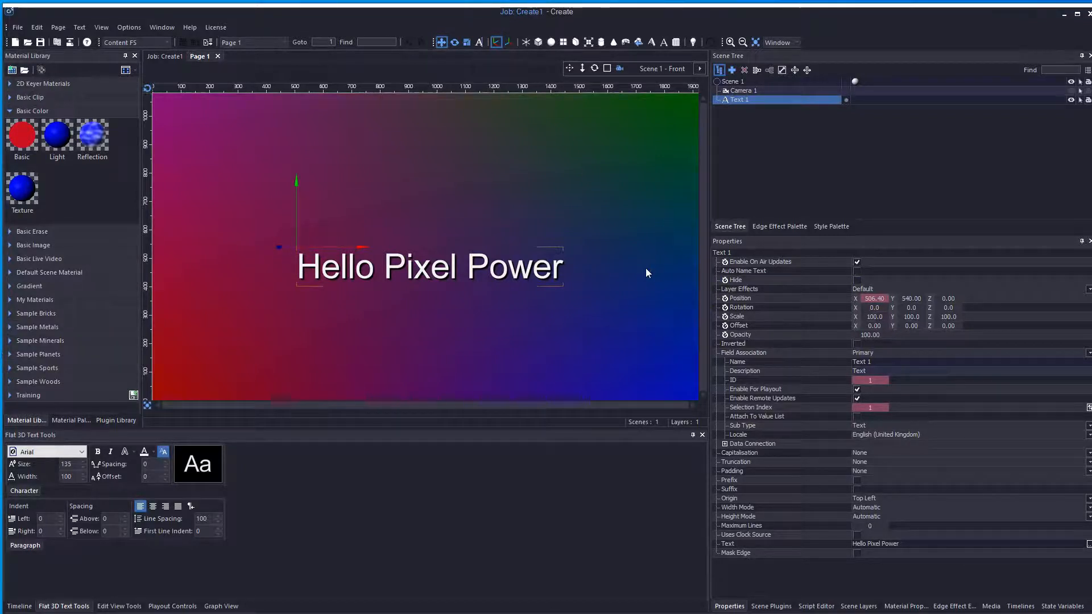
pyautogui.click(870, 353)
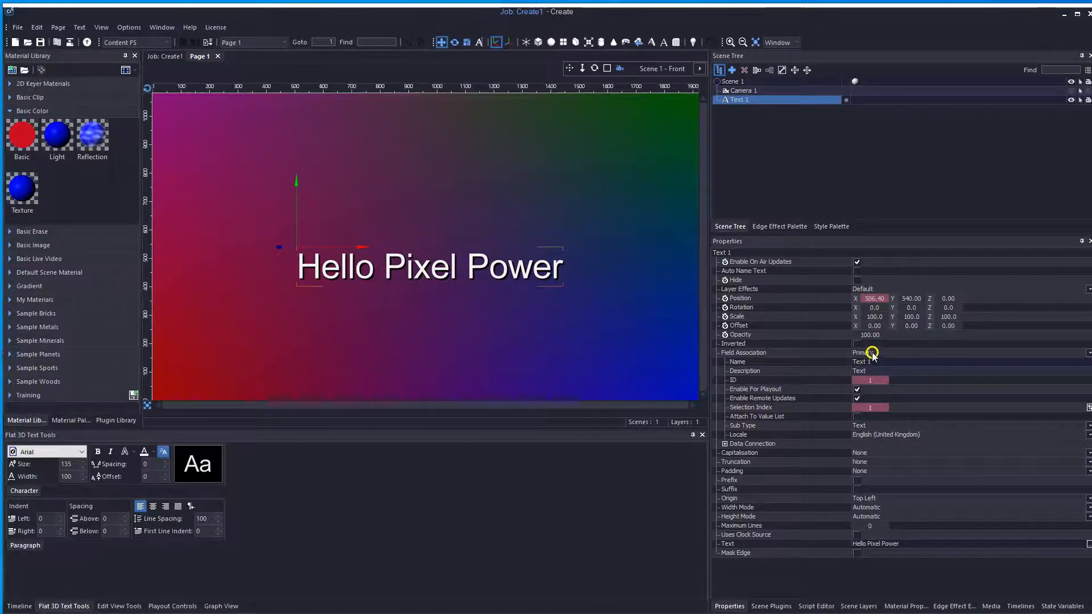
pyautogui.click(859, 363)
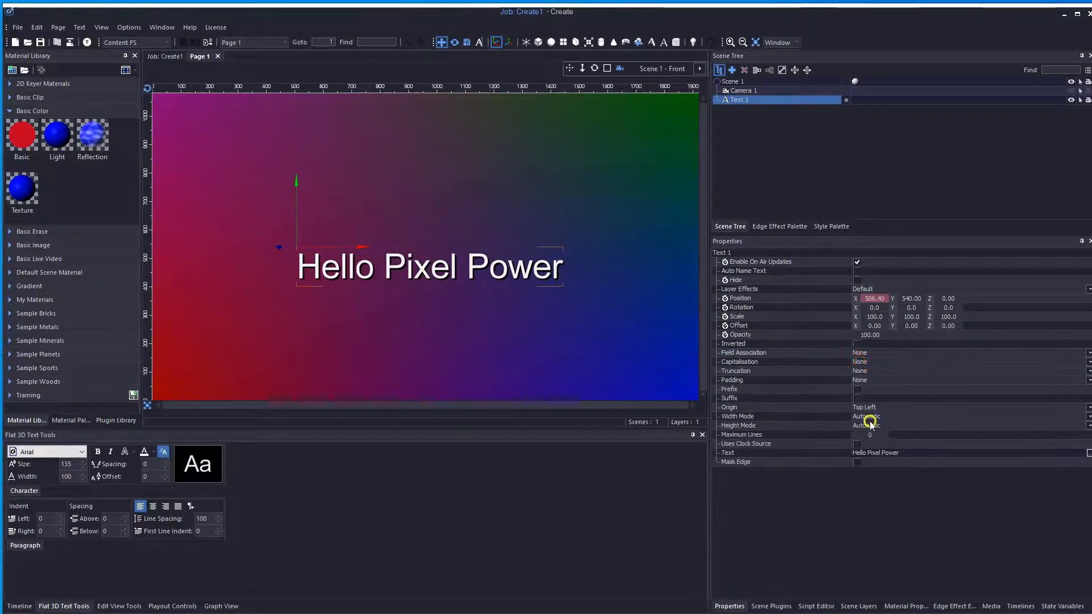
# Try the All Upper Case, All Lower Case, Upper Case First Only and Upper Case First Every Word capitalisations on Text 1, and return to None
pyautogui.click(867, 362)
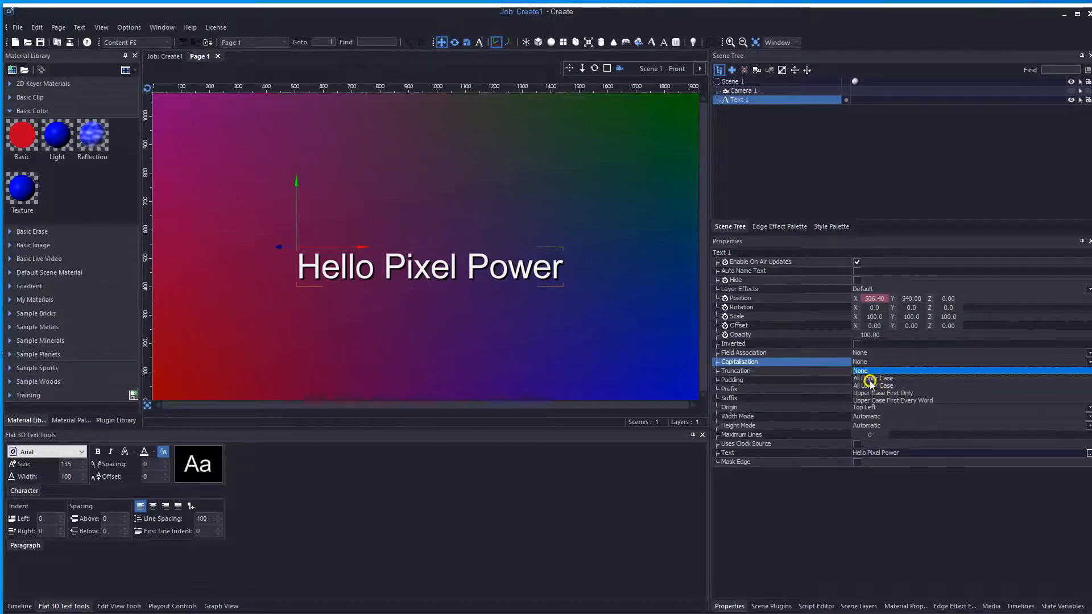
pyautogui.click(871, 378)
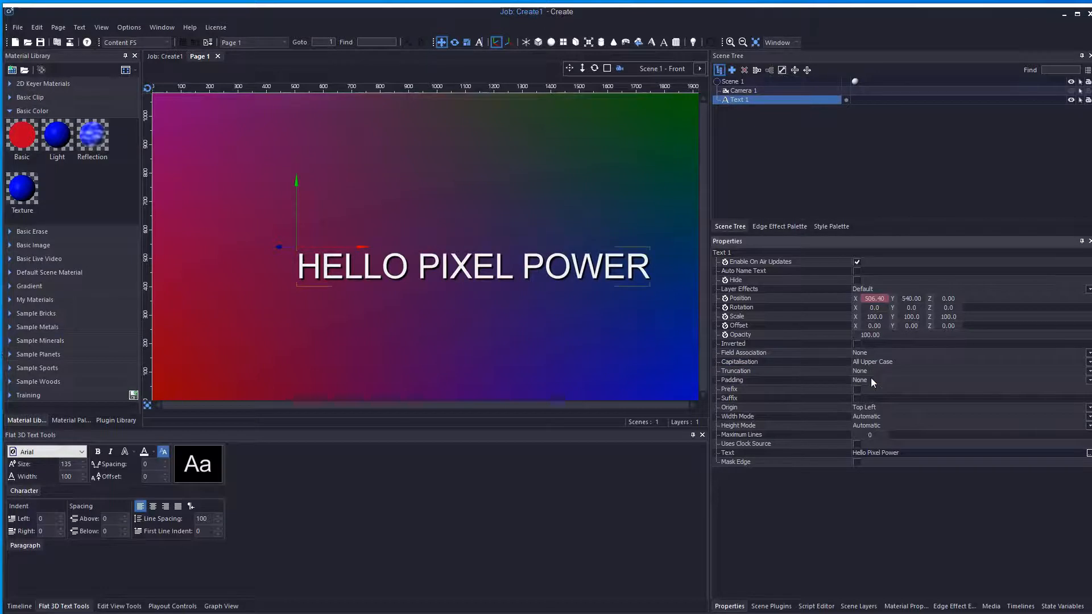
pyautogui.click(910, 362)
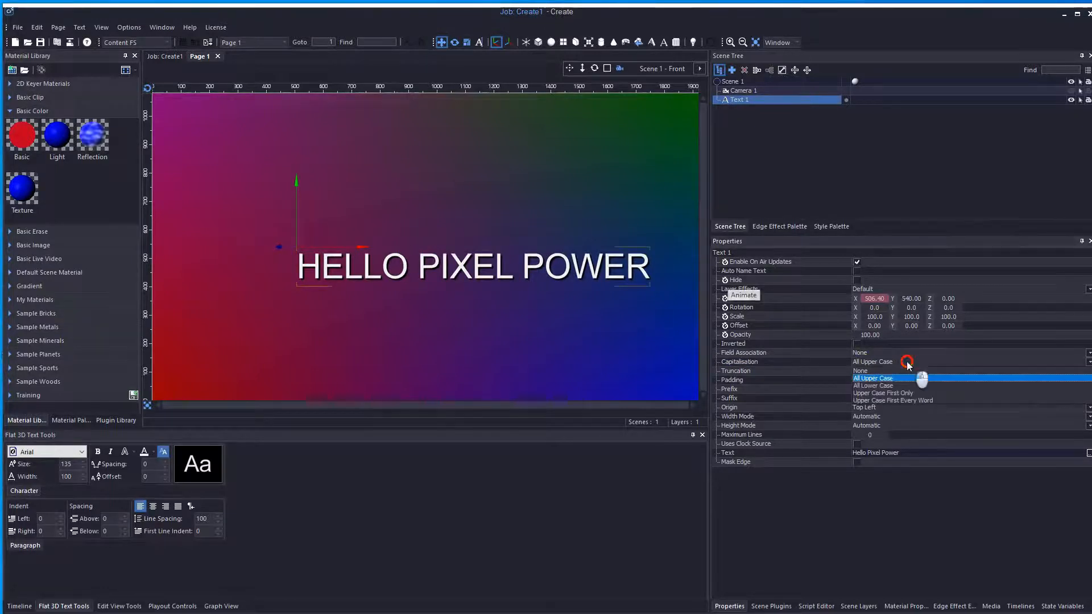
pyautogui.click(876, 389)
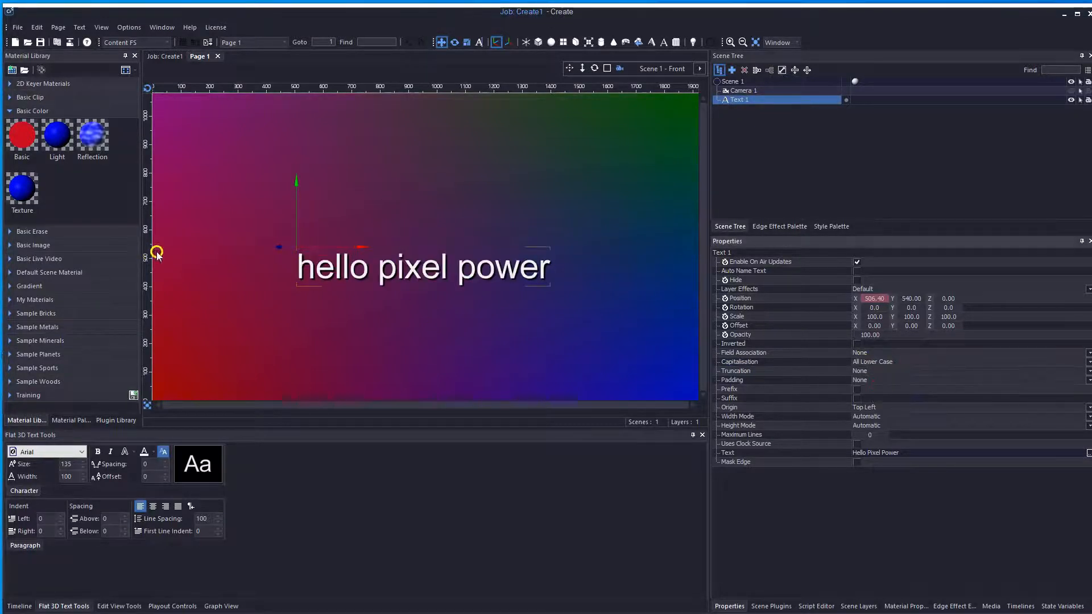
pyautogui.click(880, 363)
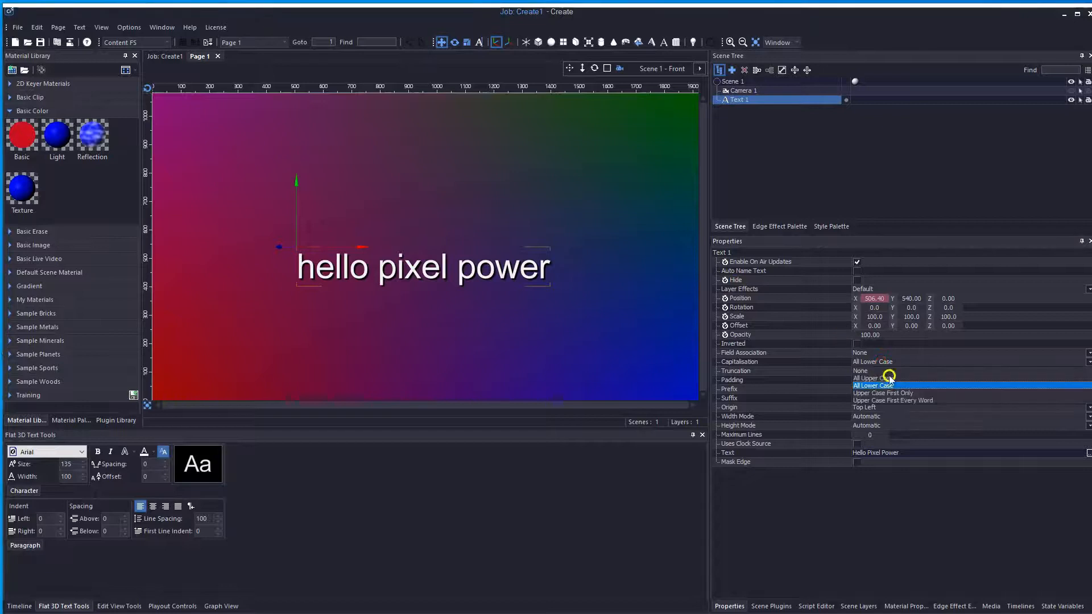
pyautogui.click(891, 394)
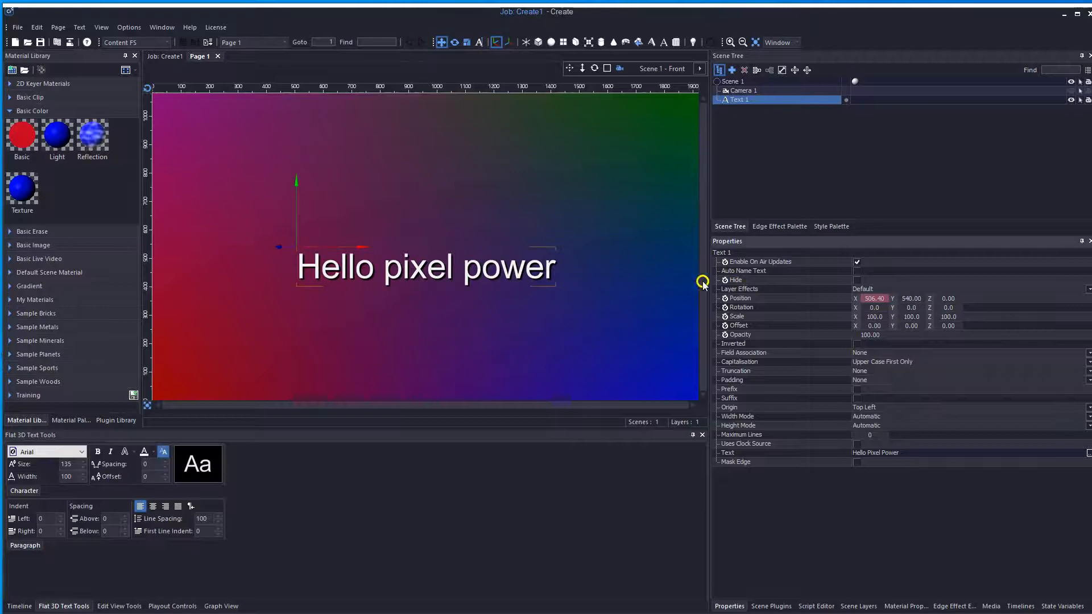
pyautogui.click(887, 363)
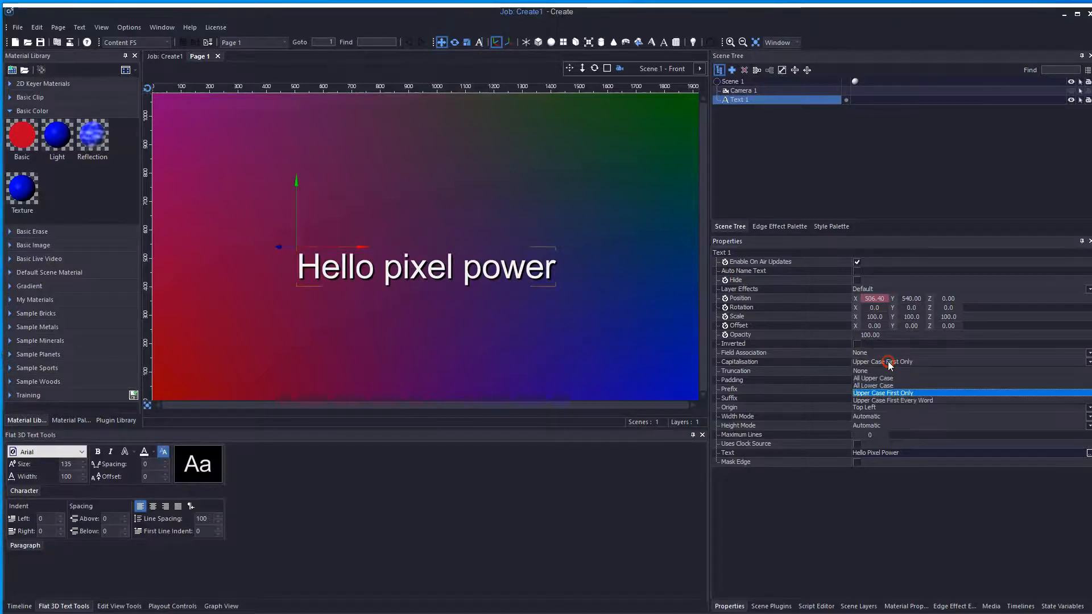
pyautogui.click(891, 401)
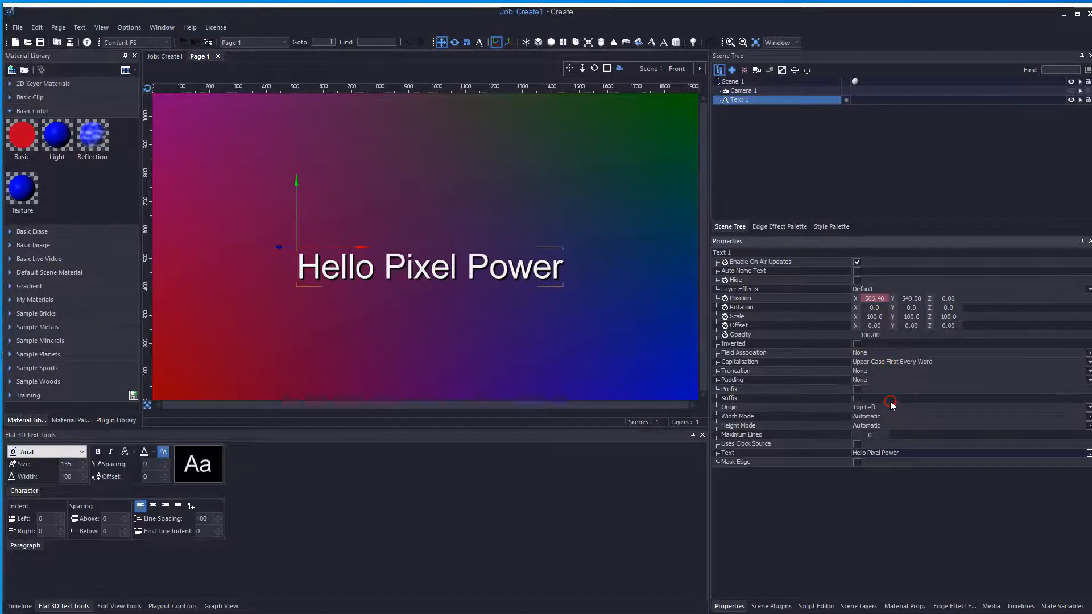
pyautogui.click(882, 364)
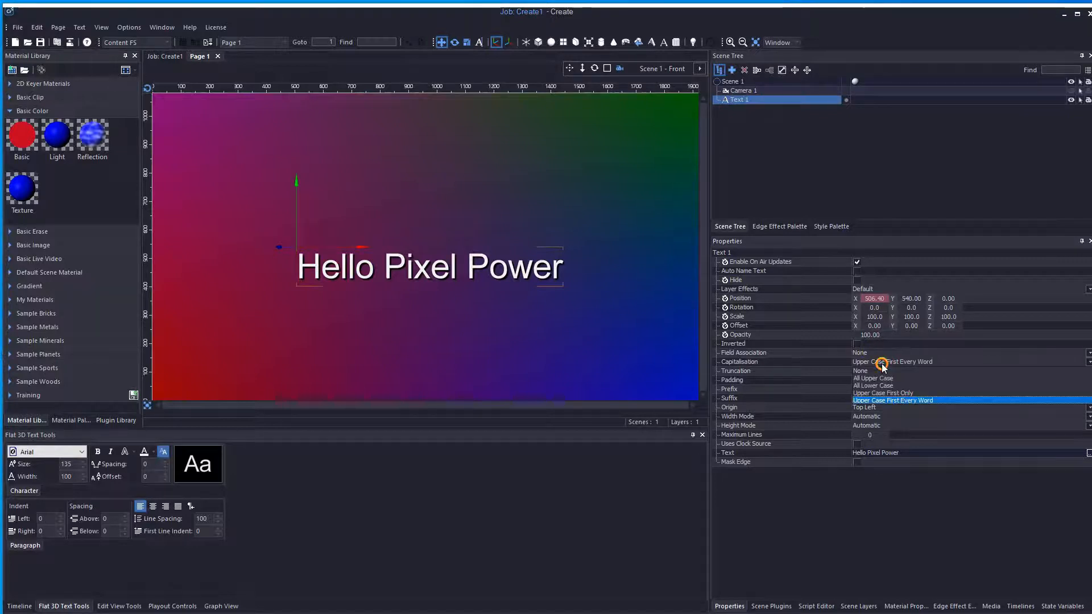
pyautogui.click(860, 372)
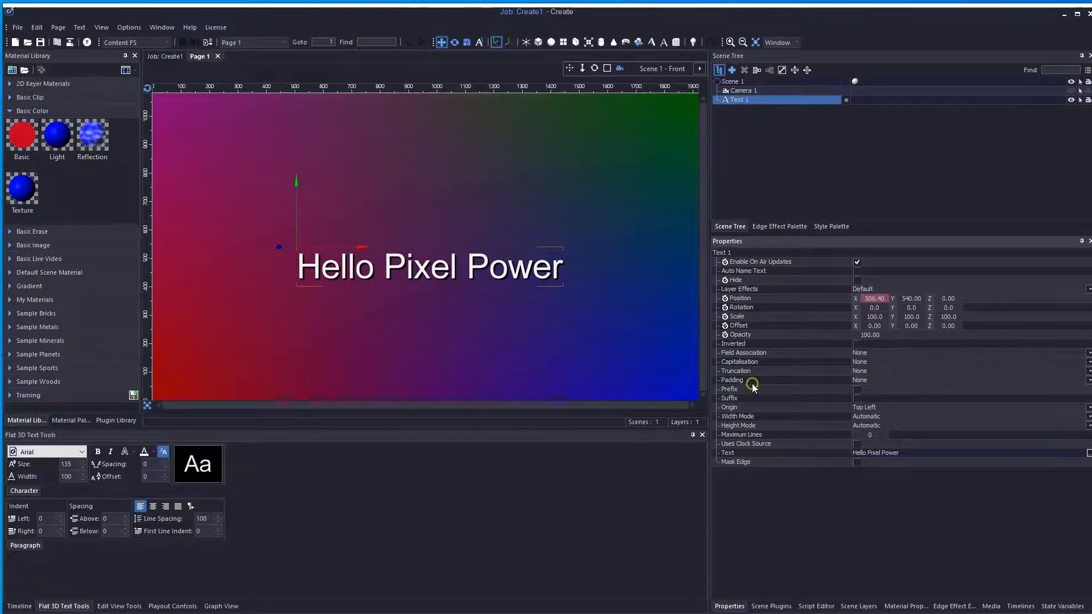
# Set the truncation of Text 1 to Truncate From End with a truncate length of 10
pyautogui.click(875, 380)
pyautogui.click(871, 372)
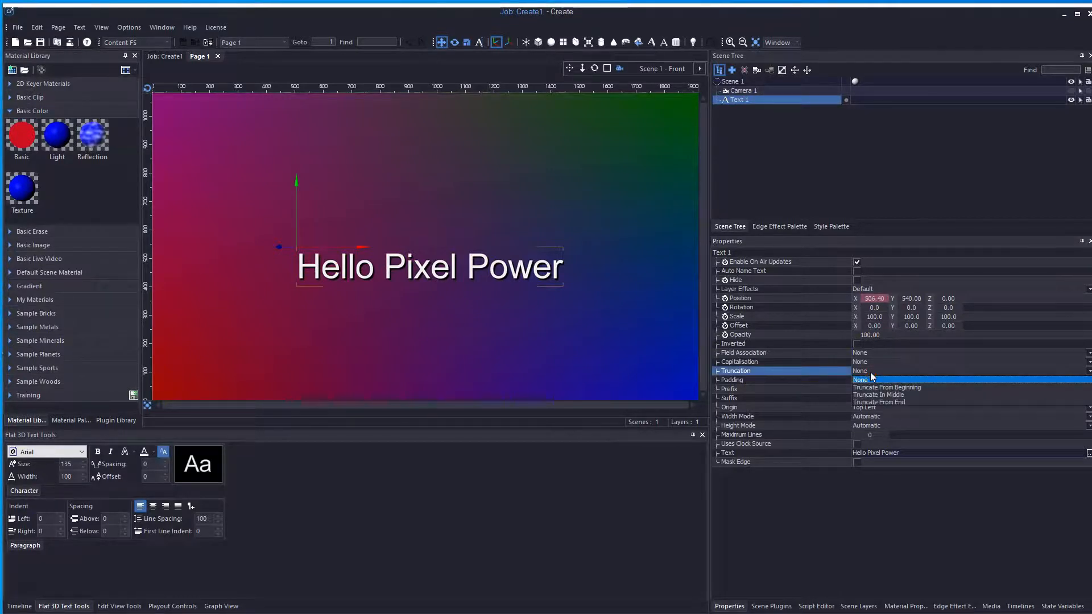
pyautogui.click(884, 404)
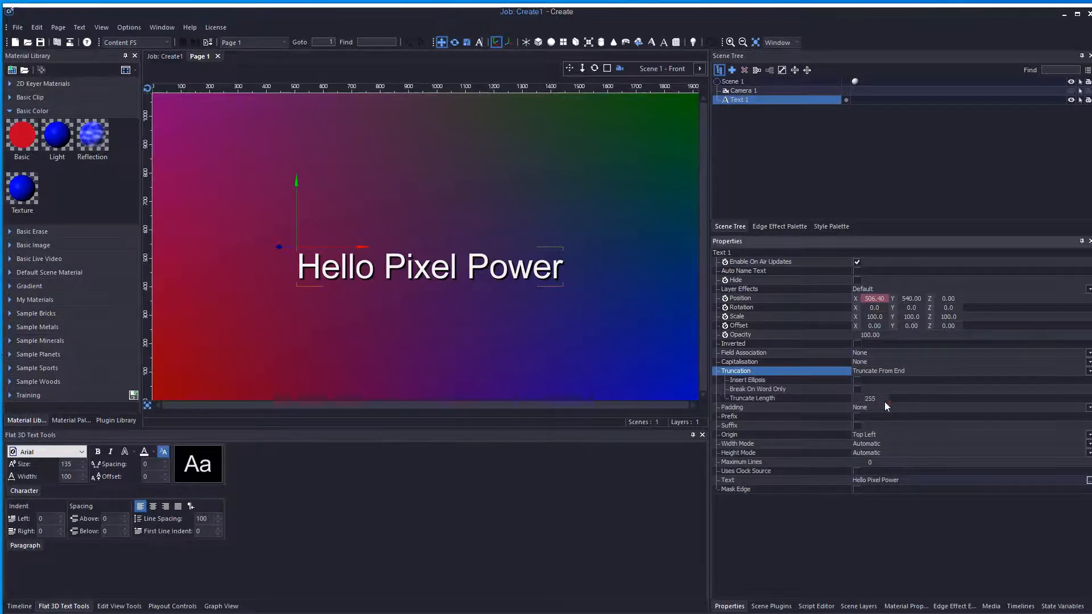
pyautogui.moveTo(867, 397); pyautogui.dragTo(733, 397)
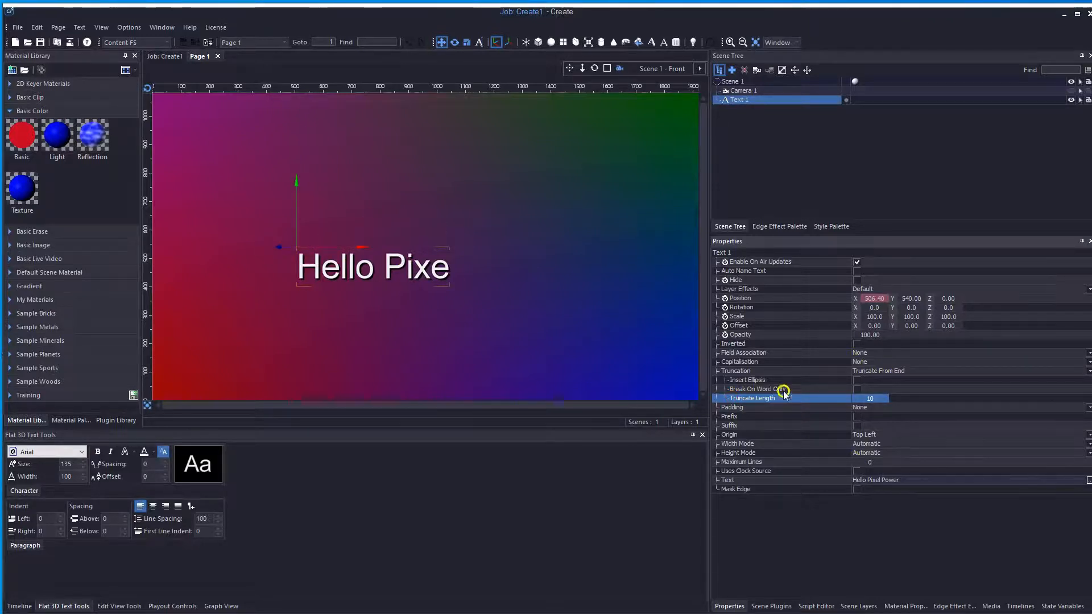
# Enable Insert Ellipsis and Break On Word Only for the truncation, and set the truncate length to 11
pyautogui.click(856, 381)
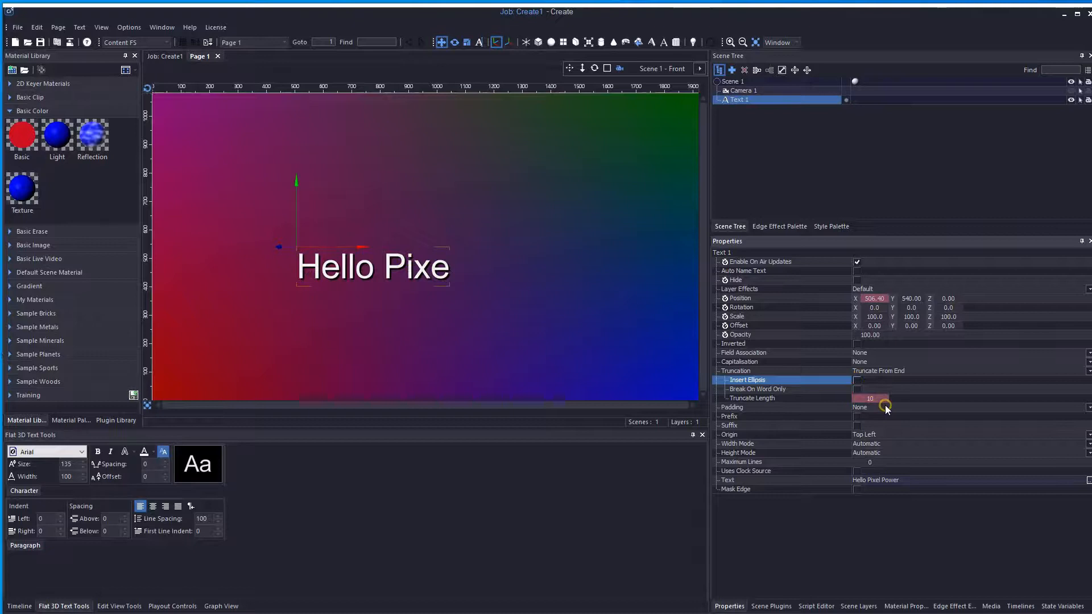
pyautogui.click(856, 390)
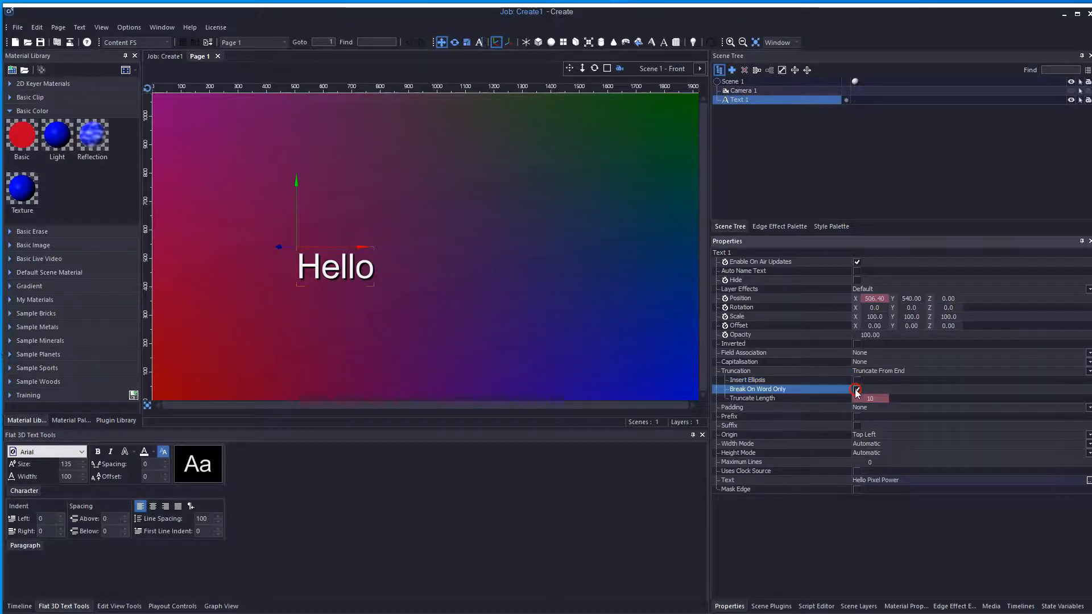
pyautogui.moveTo(860, 397)
pyautogui.mouseDown()
pyautogui.moveTo(877, 400)
pyautogui.moveTo(864, 398)
pyautogui.mouseUp()
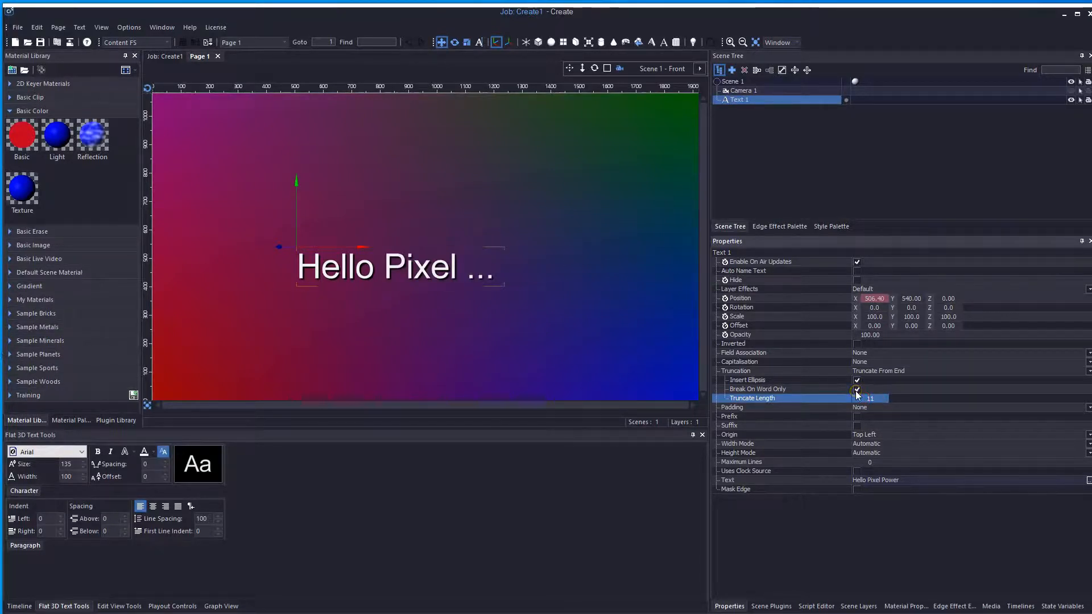
# Turn off Break On Word Only and Insert Ellipsis, and return the truncation of Text 1 to None
pyautogui.click(857, 393)
pyautogui.click(858, 382)
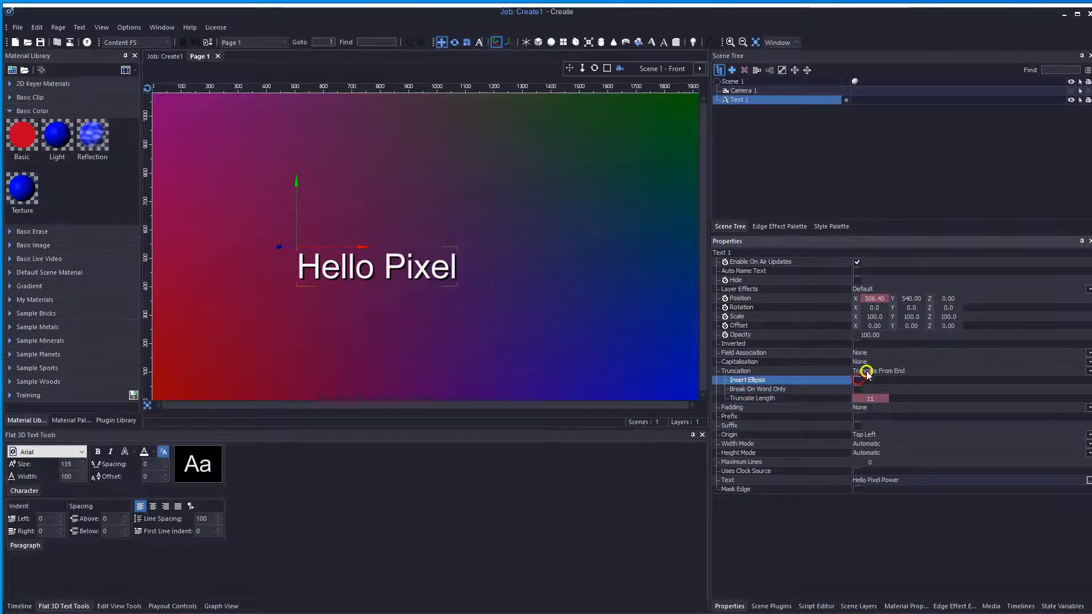
pyautogui.click(863, 371)
pyautogui.click(864, 380)
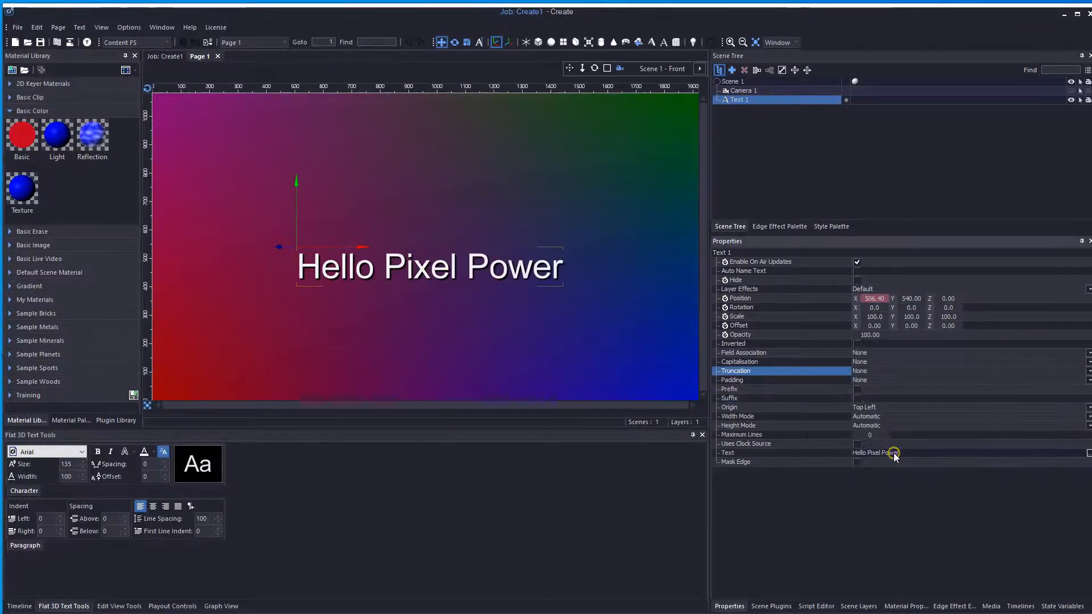
# Pad Text 1 on the left with hyphens to a padding length of 23, try Pad On Right, and return the padding to None
pyautogui.click(863, 382)
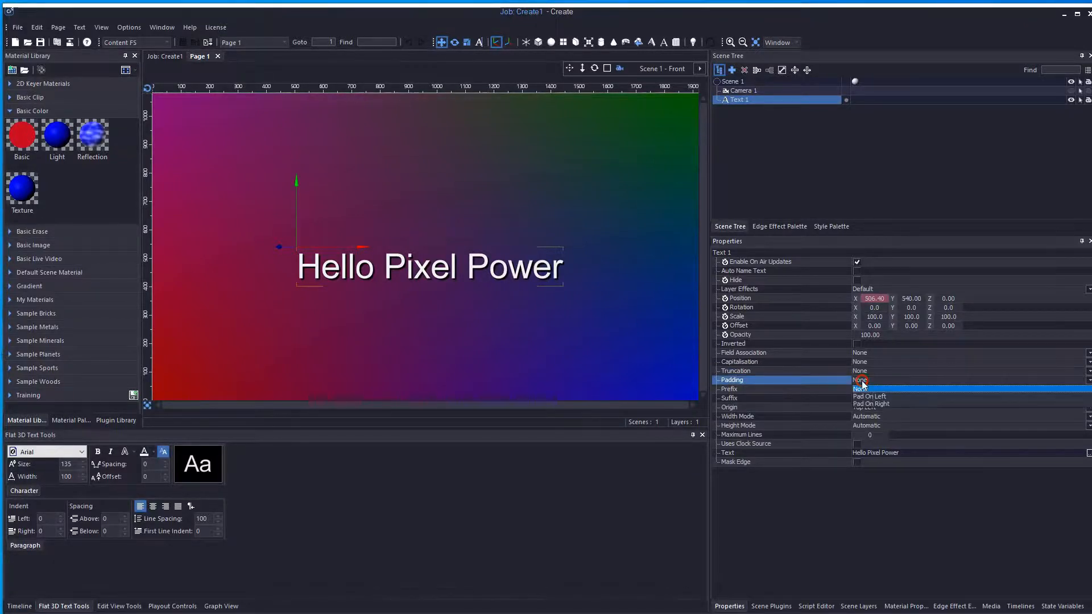
pyautogui.click(874, 396)
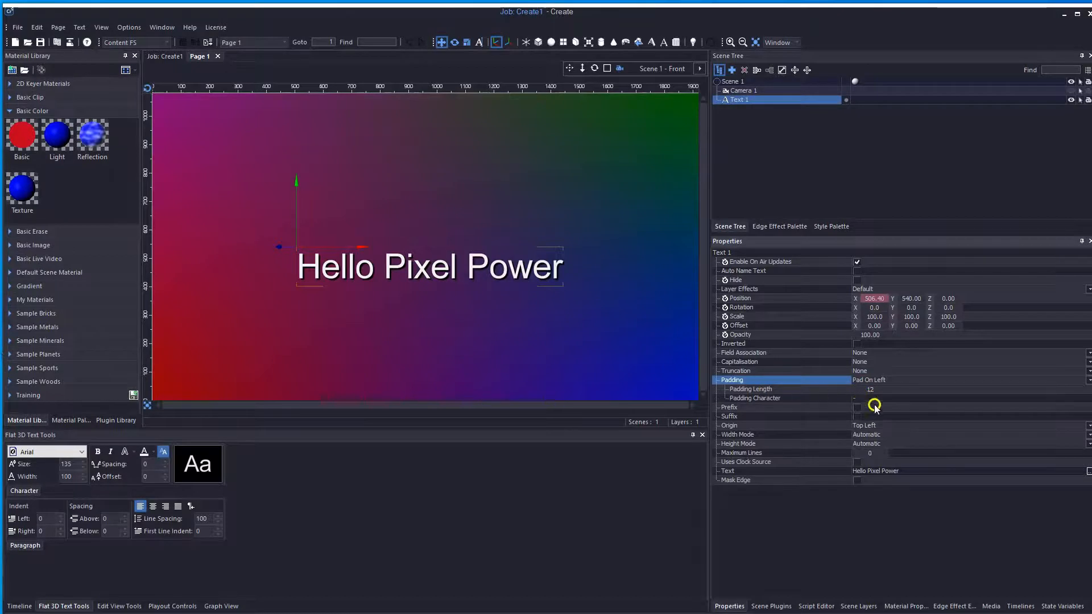
pyautogui.click(896, 391)
pyautogui.click(873, 401)
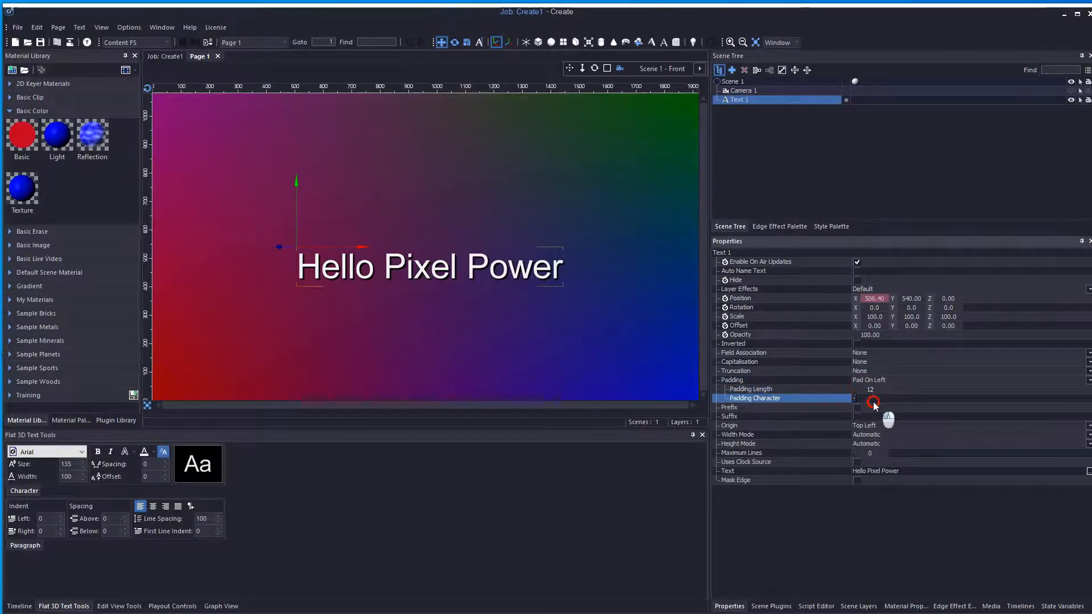
pyautogui.click(874, 401)
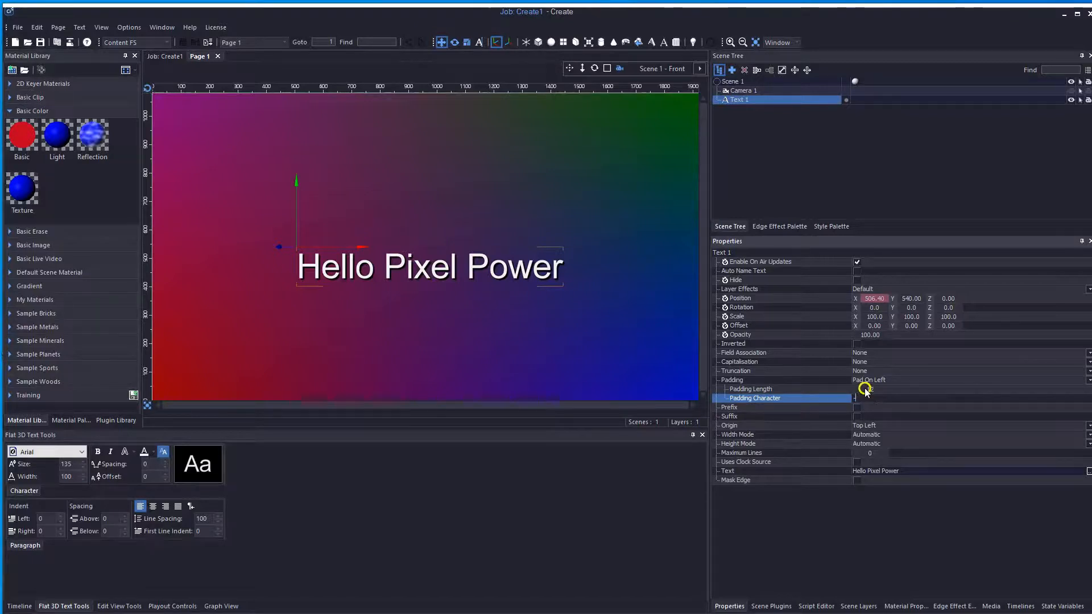
pyautogui.moveTo(865, 392); pyautogui.dragTo(874, 390)
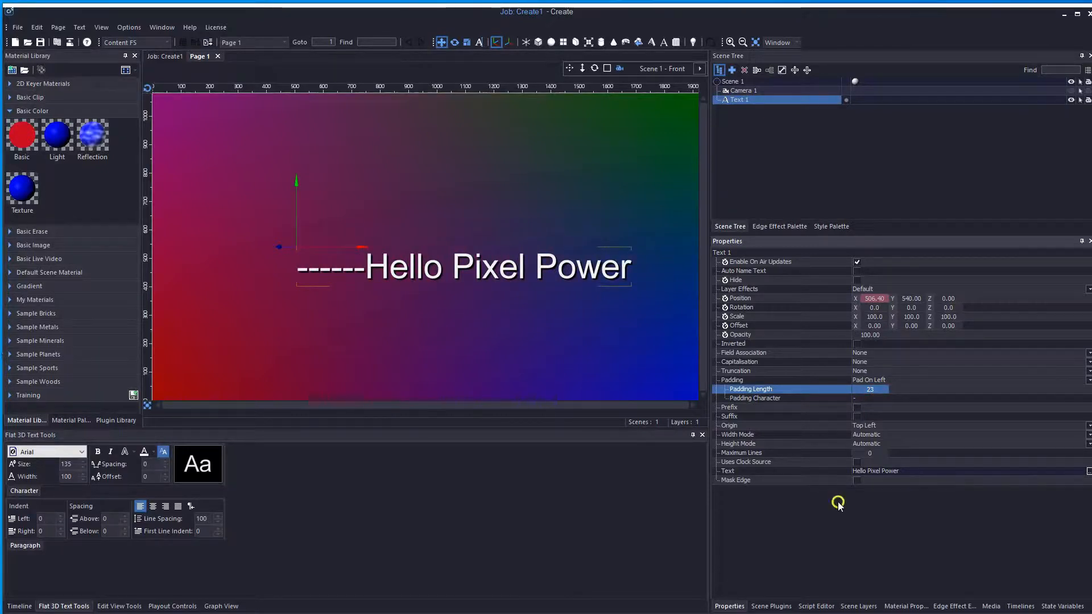
pyautogui.click(871, 380)
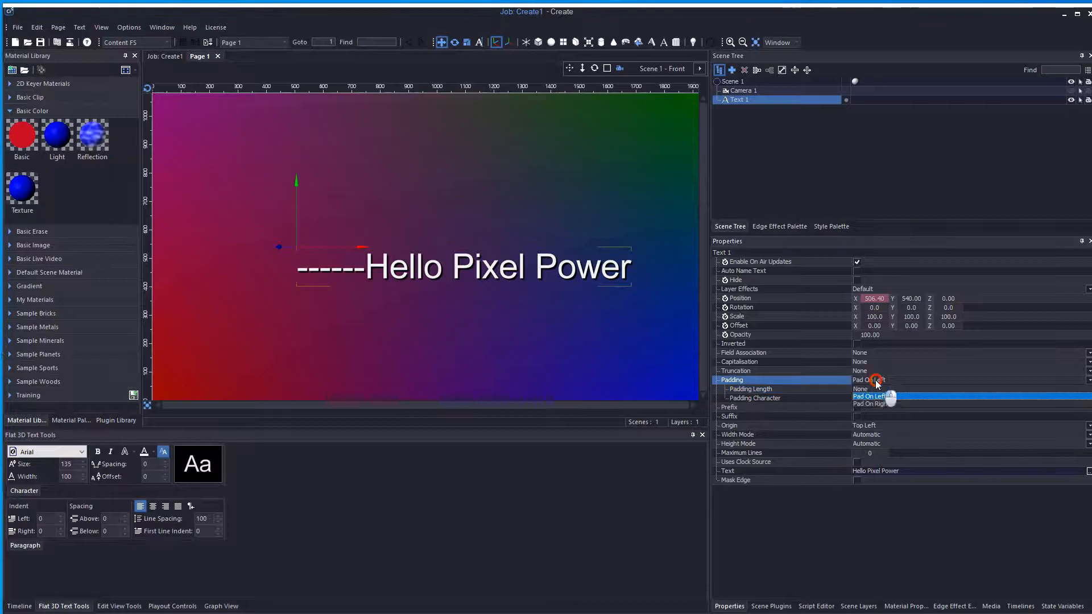
pyautogui.click(872, 404)
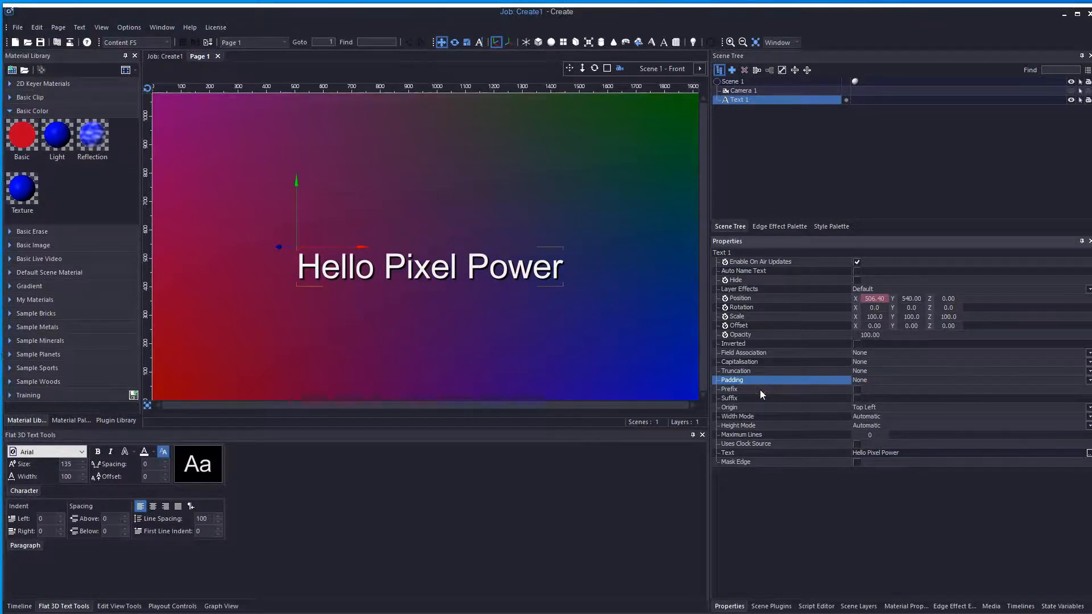
pyautogui.click(856, 390)
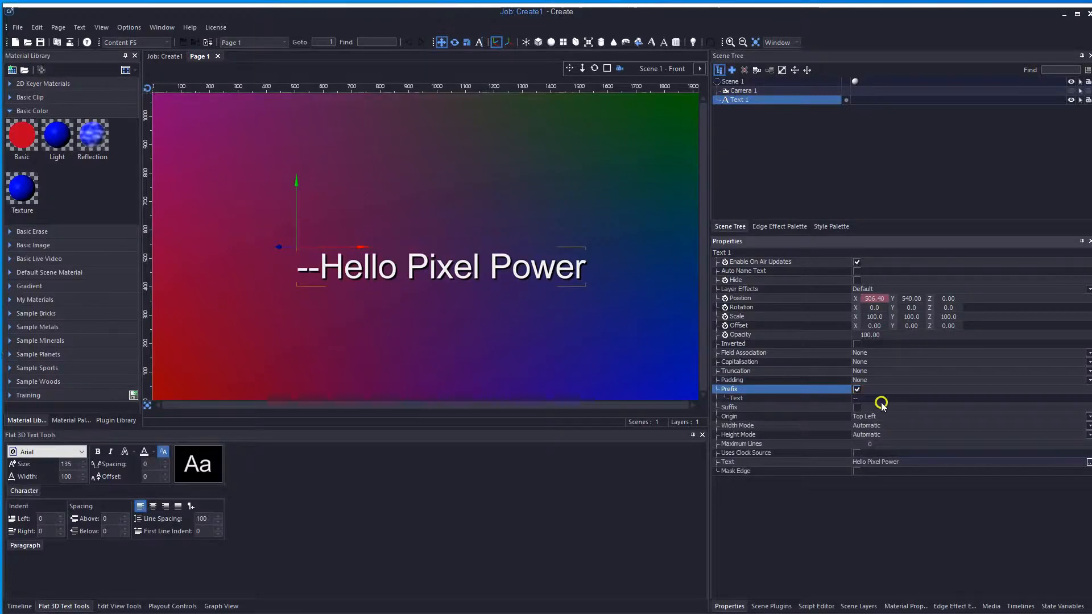
pyautogui.click(876, 398)
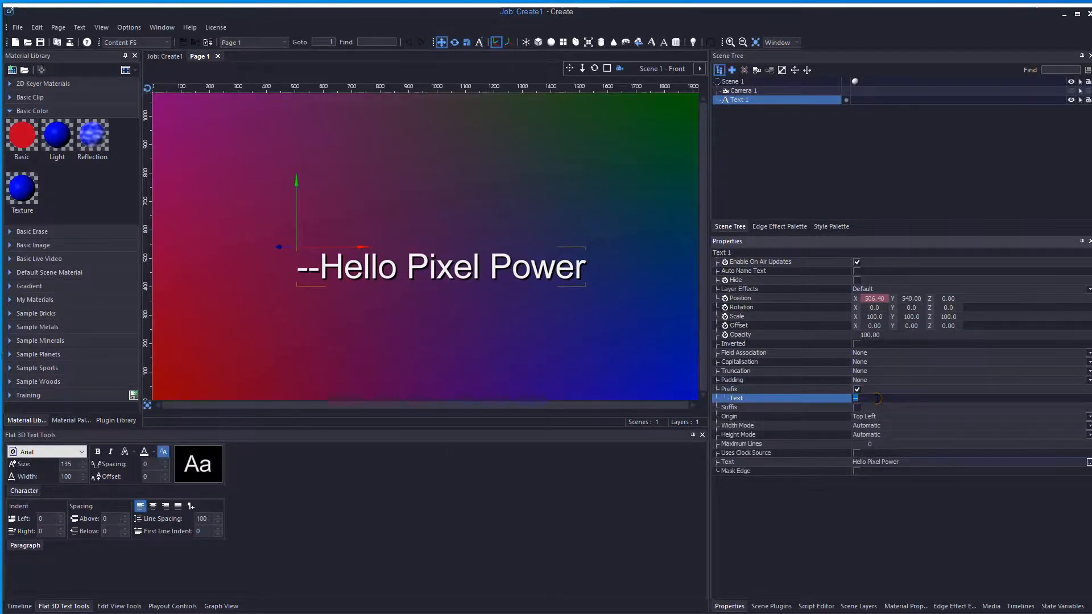
pyautogui.write('www.')
pyautogui.press('Return')
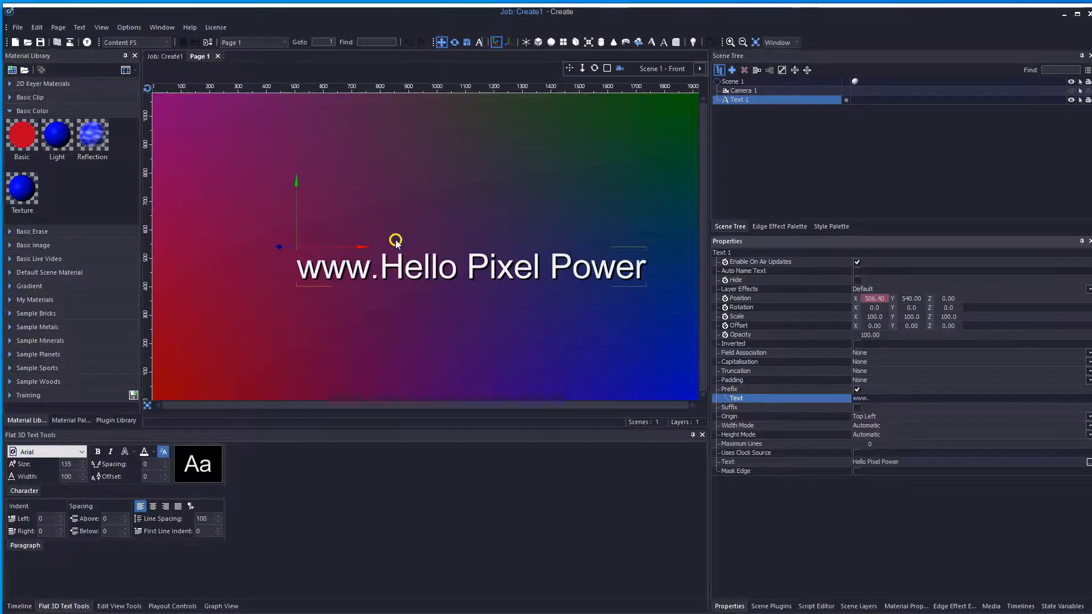
pyautogui.moveTo(361, 247); pyautogui.dragTo(293, 246)
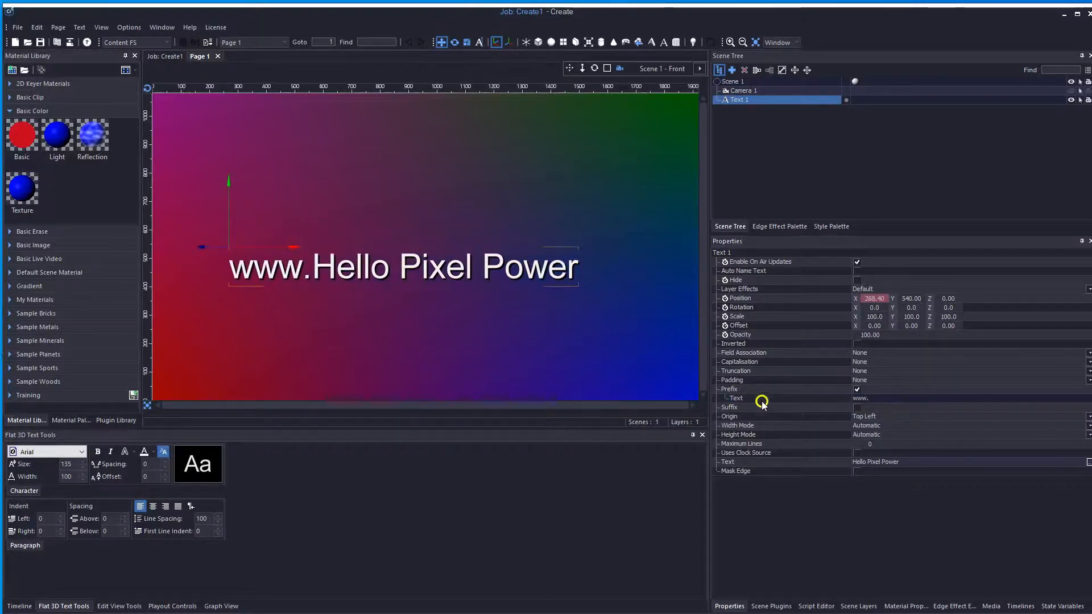
# Enable a suffix on Text 1 with the text ".com"
pyautogui.click(858, 409)
pyautogui.click(869, 416)
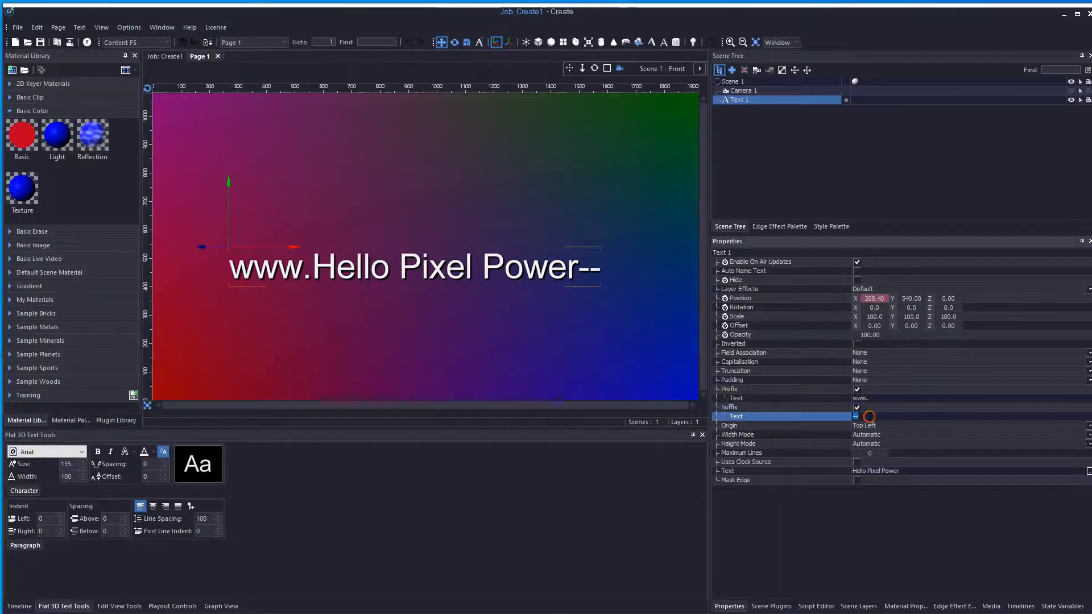
pyautogui.write('.com')
pyautogui.press('Return')
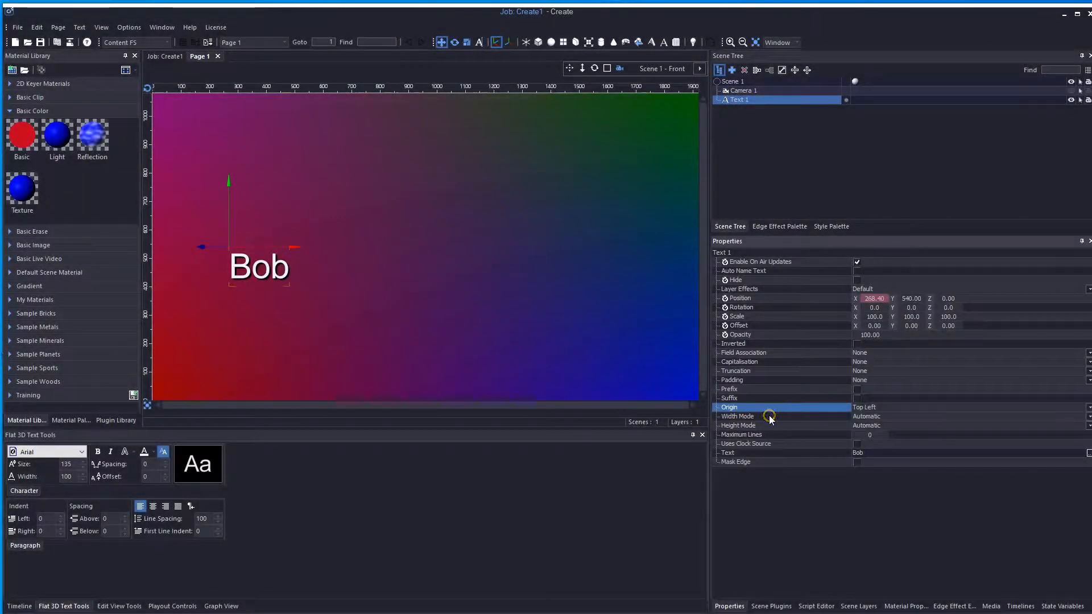
# Set the maximum lines of Text 1 to 2
pyautogui.click(765, 425)
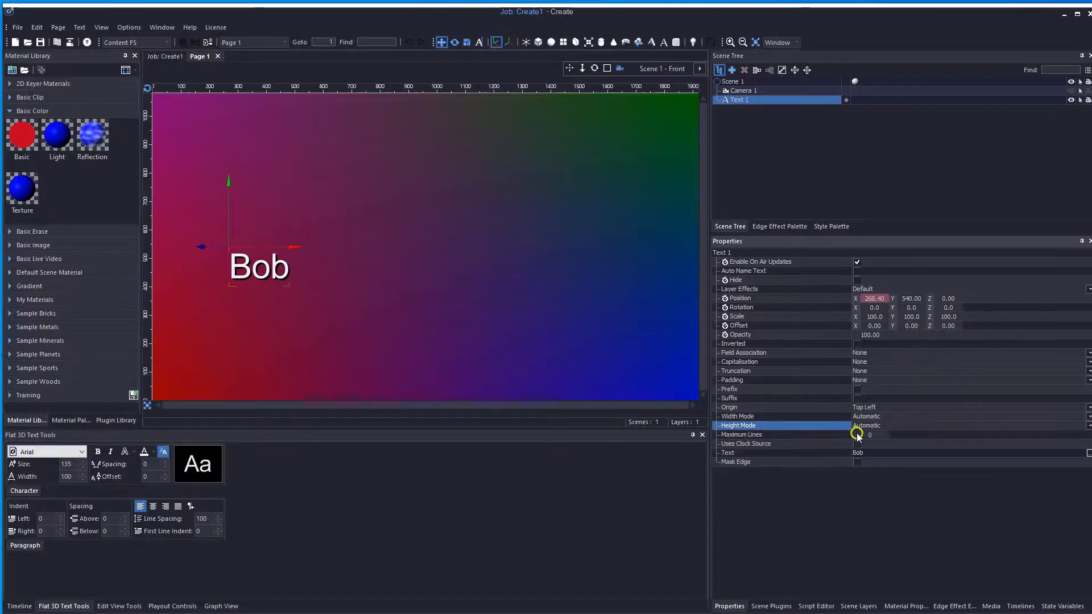
pyautogui.click(875, 435)
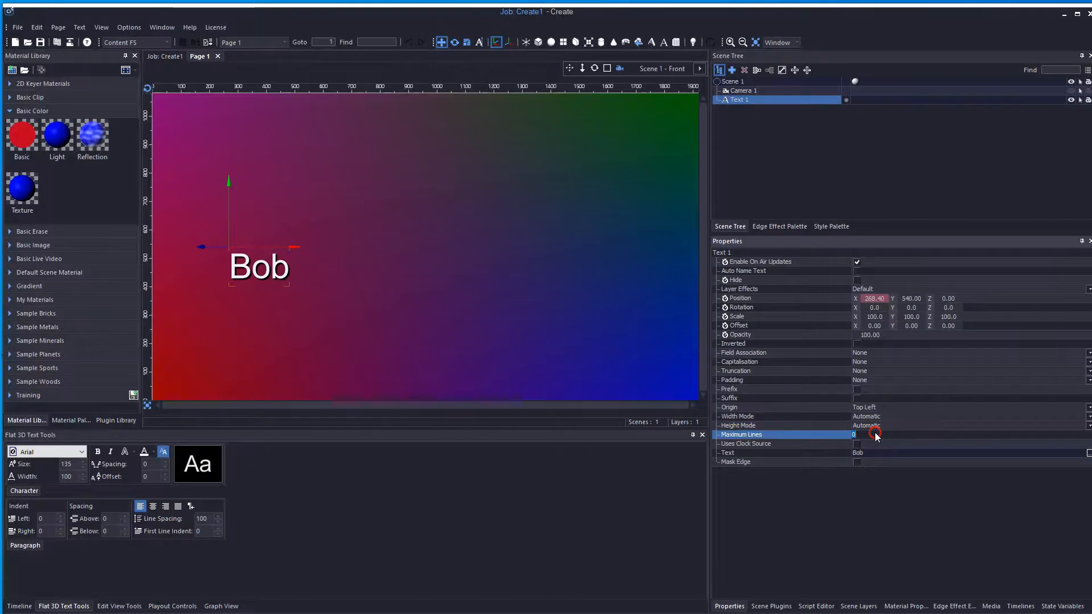
pyautogui.press('Return')
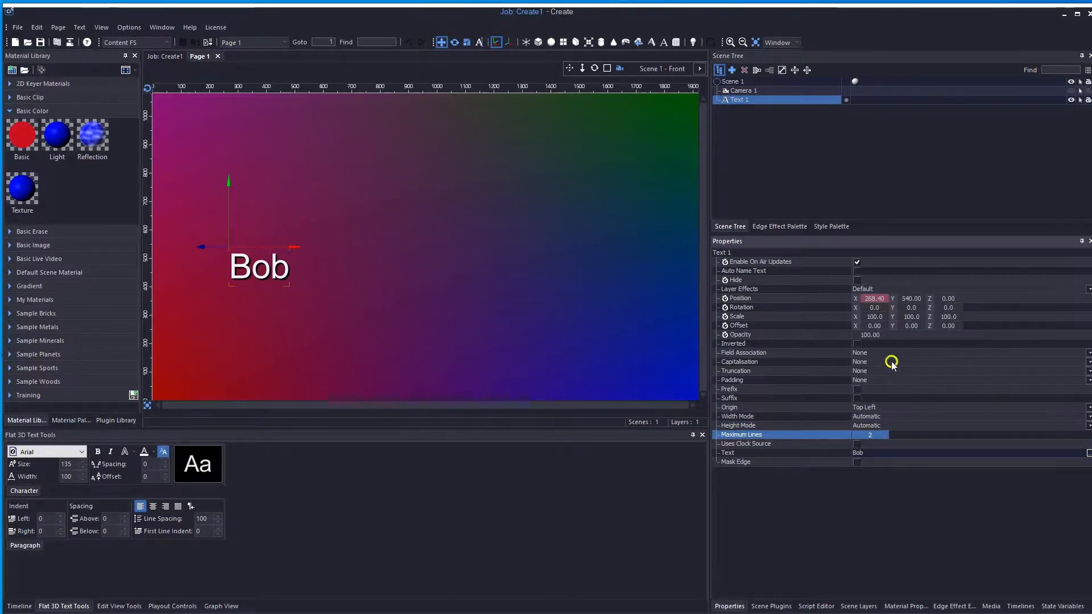
pyautogui.click(1087, 453)
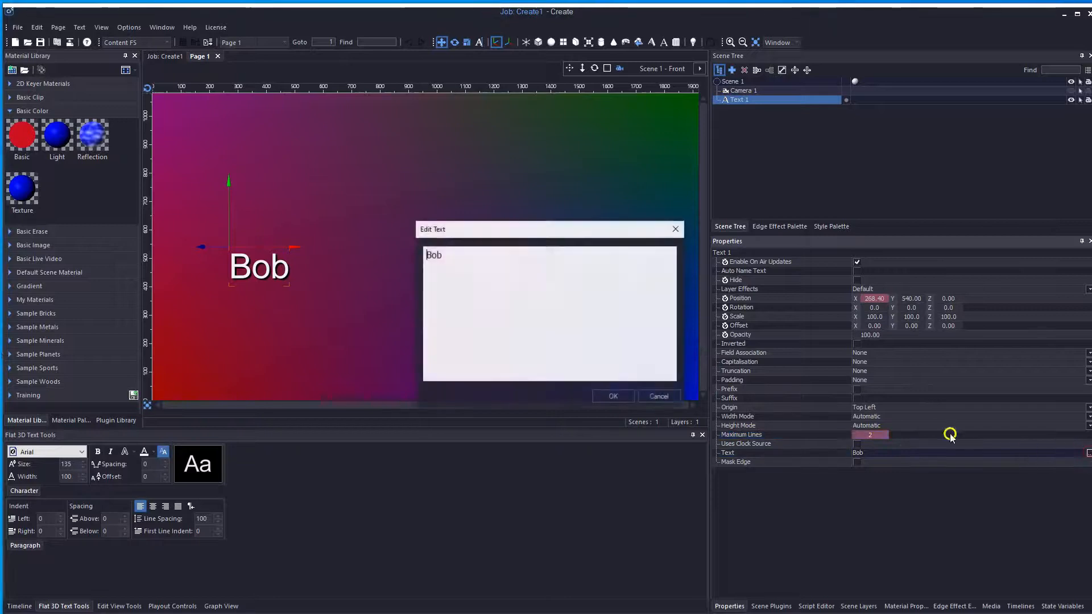
pyautogui.click(447, 252)
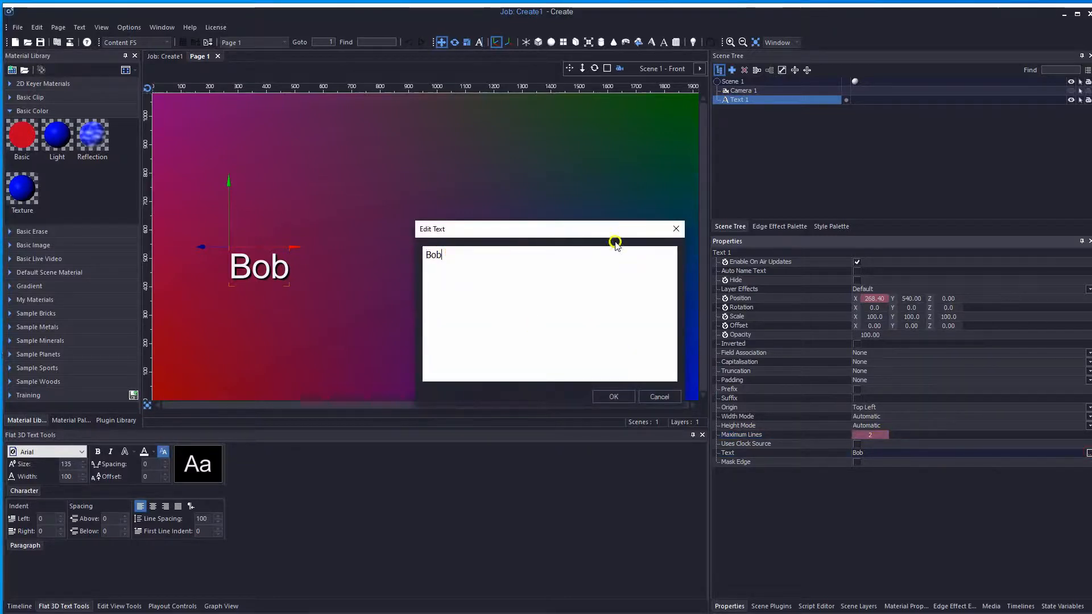
pyautogui.click(677, 230)
pyautogui.click(861, 452)
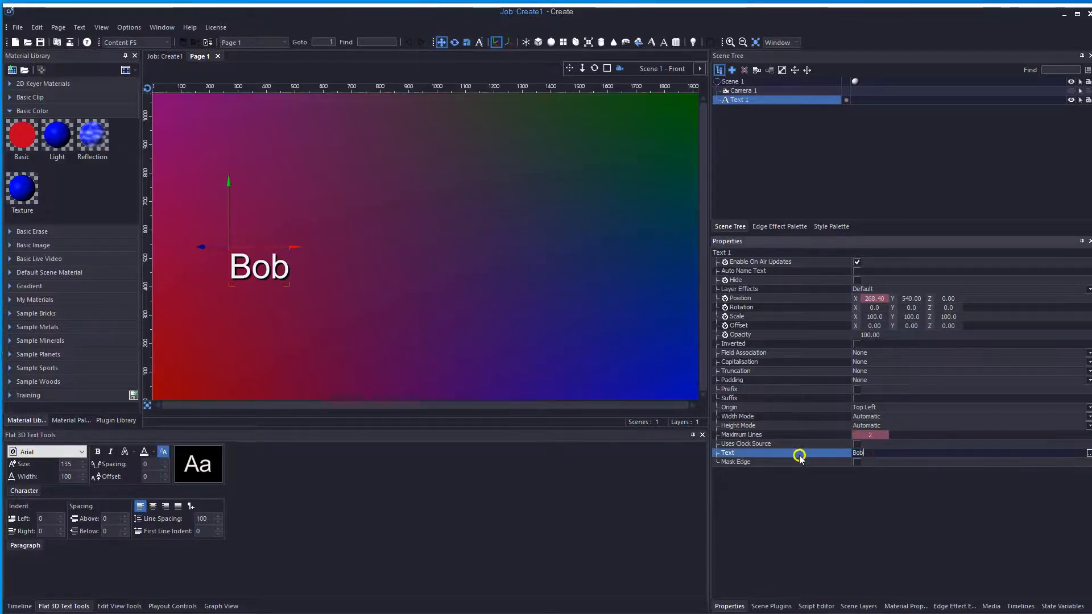
pyautogui.click(1073, 451)
# Extend the text of Text 1 with "says" and "hello" as separate second and third lines
pyautogui.click(1089, 453)
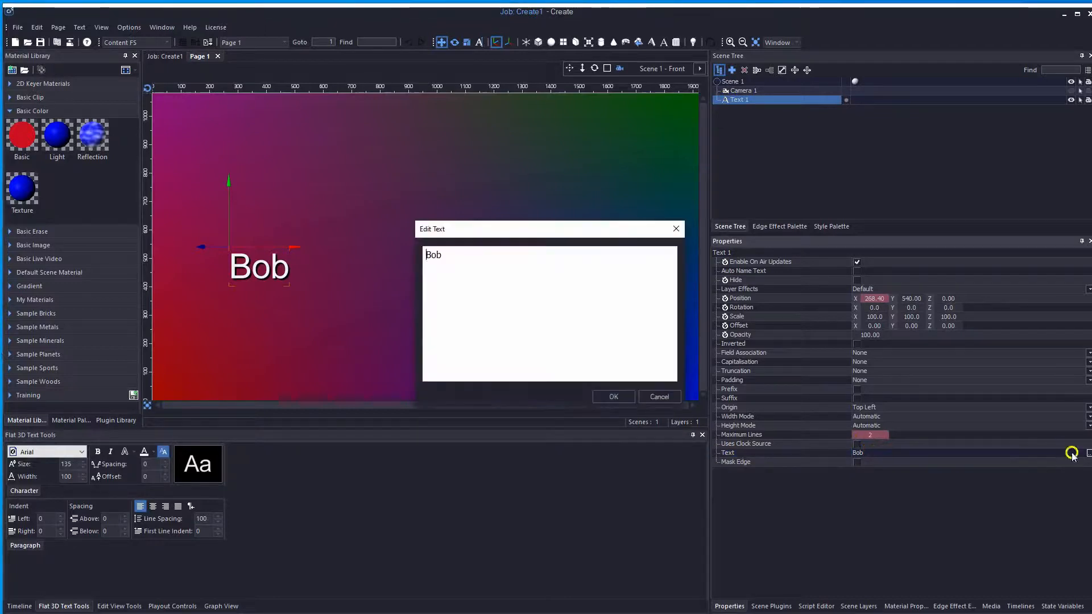
pyautogui.click(470, 261)
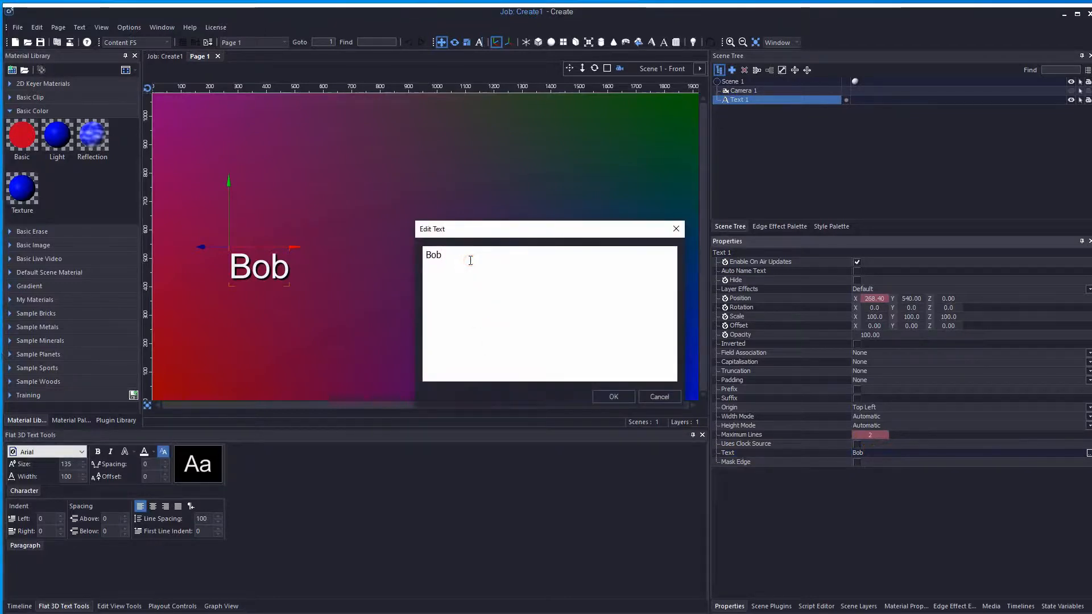
pyautogui.press('Return')
pyautogui.write('says ')
pyautogui.write('hello')
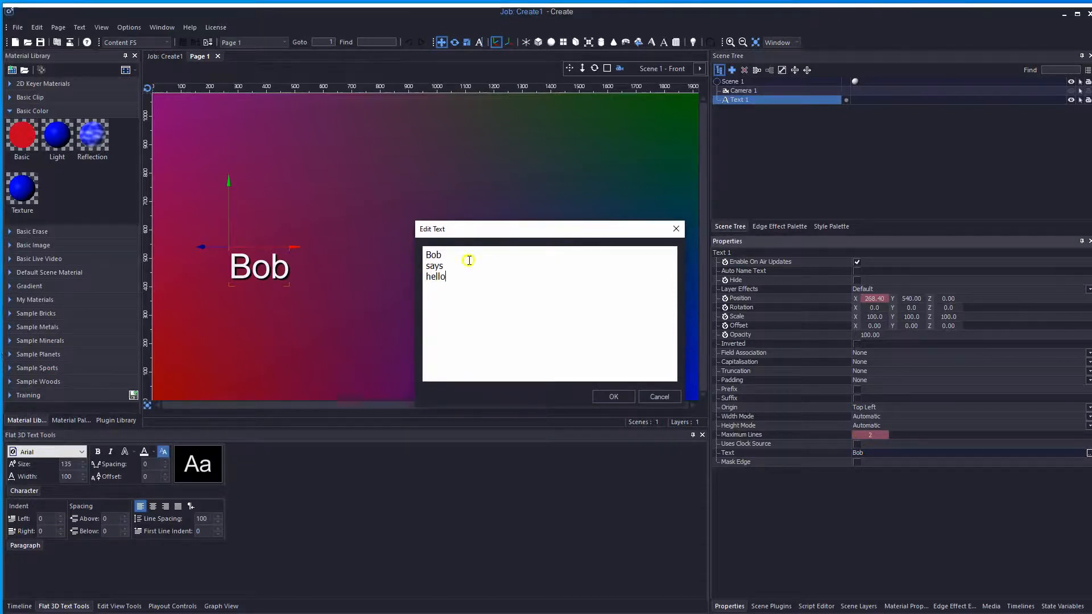
pyautogui.click(605, 397)
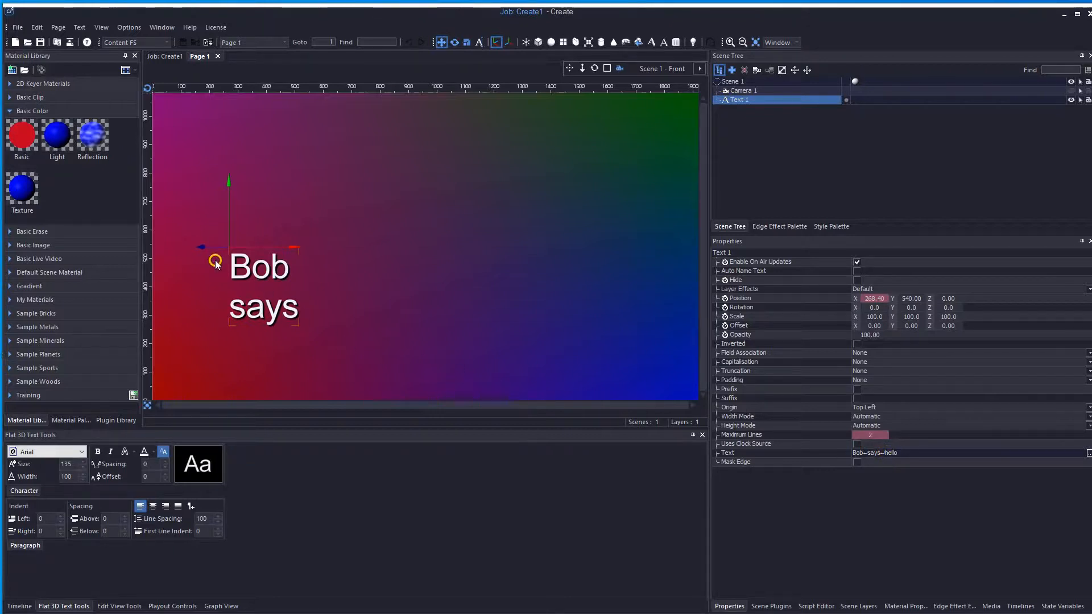
# Set the maximum lines of Text 1 to 3
pyautogui.click(877, 437)
pyautogui.write('3')
pyautogui.press('Return')
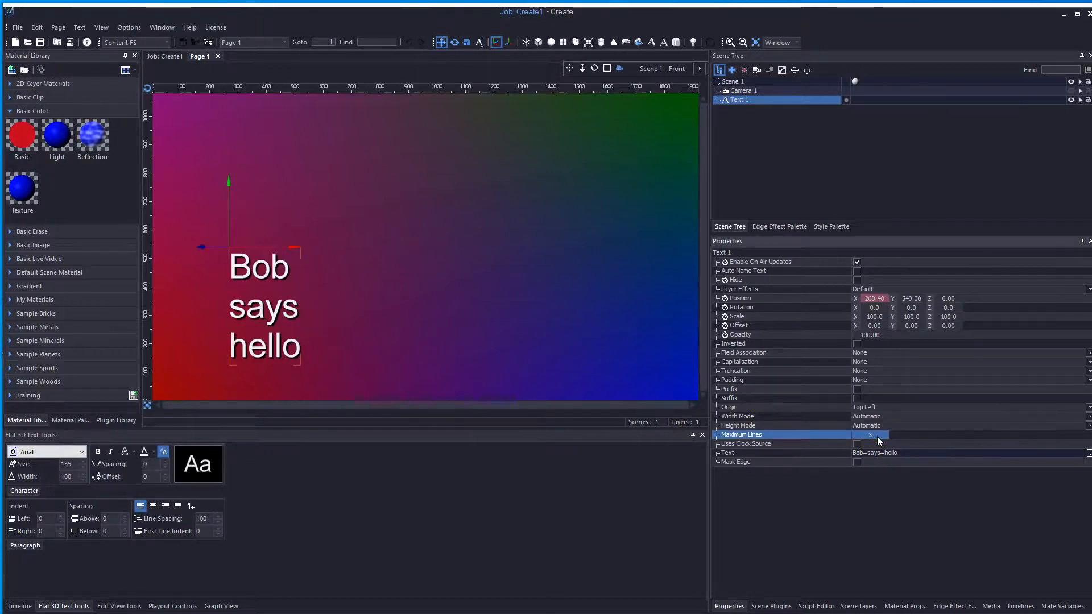
pyautogui.click(759, 452)
pyautogui.click(1089, 453)
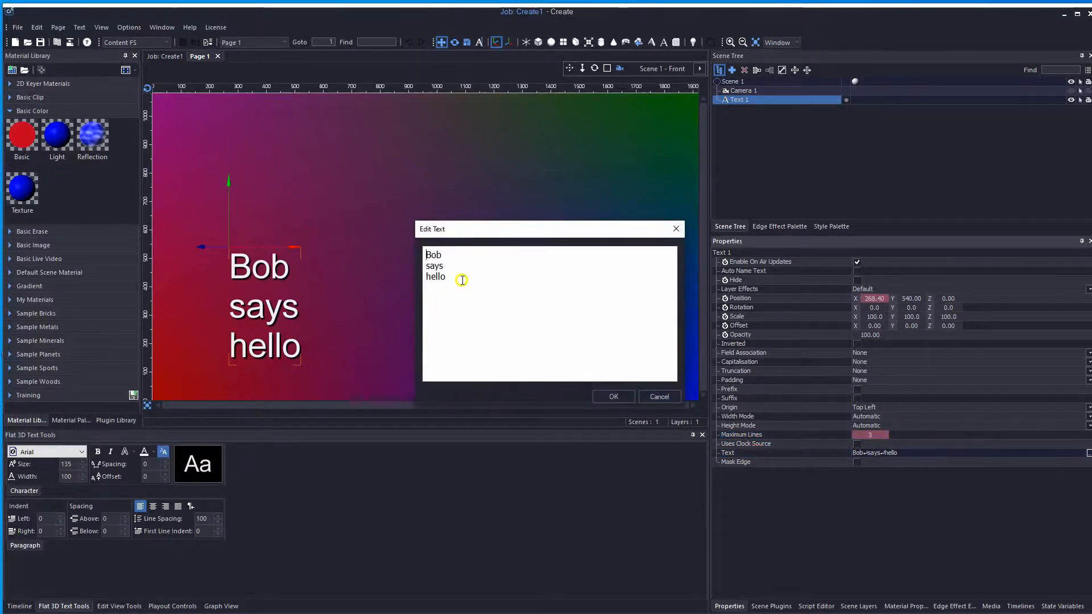
pyautogui.click(427, 267)
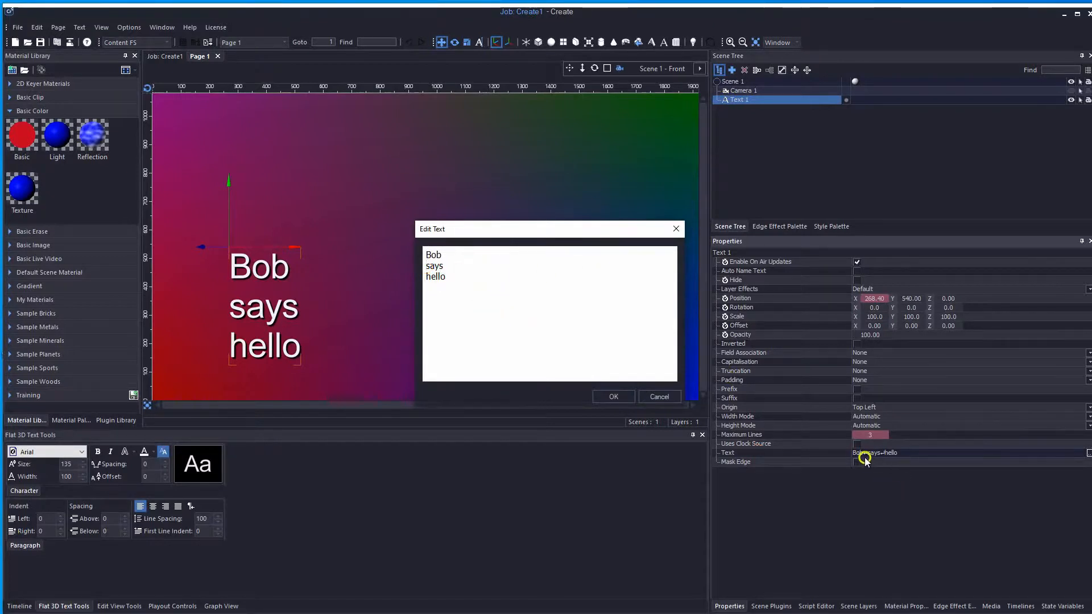
pyautogui.click(654, 396)
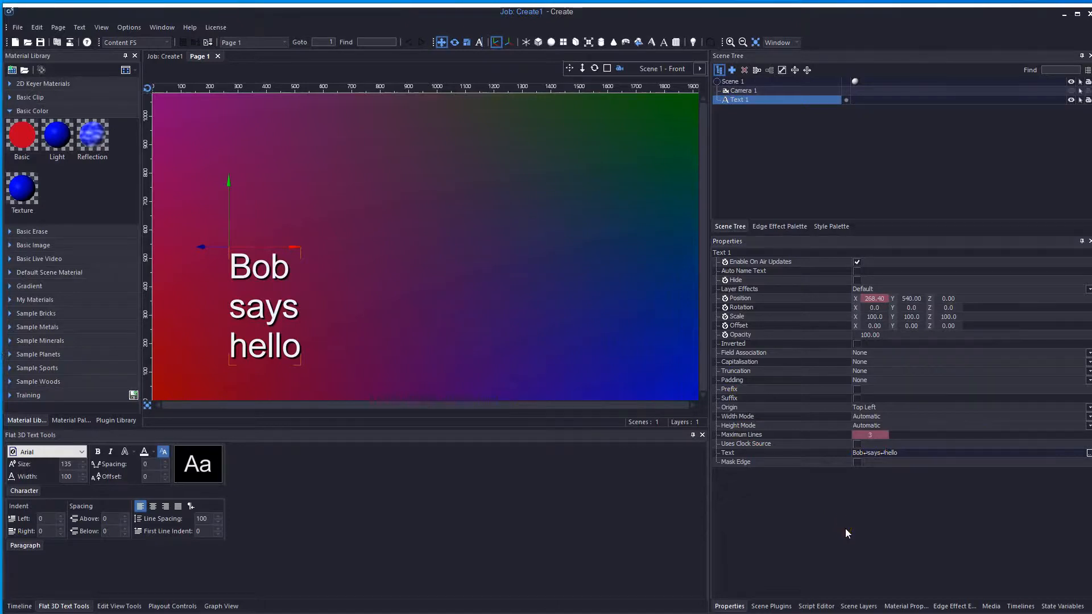
# Replace the three-line text of Text 1 with the single word "Hello"
pyautogui.click(915, 456)
pyautogui.click(915, 456)
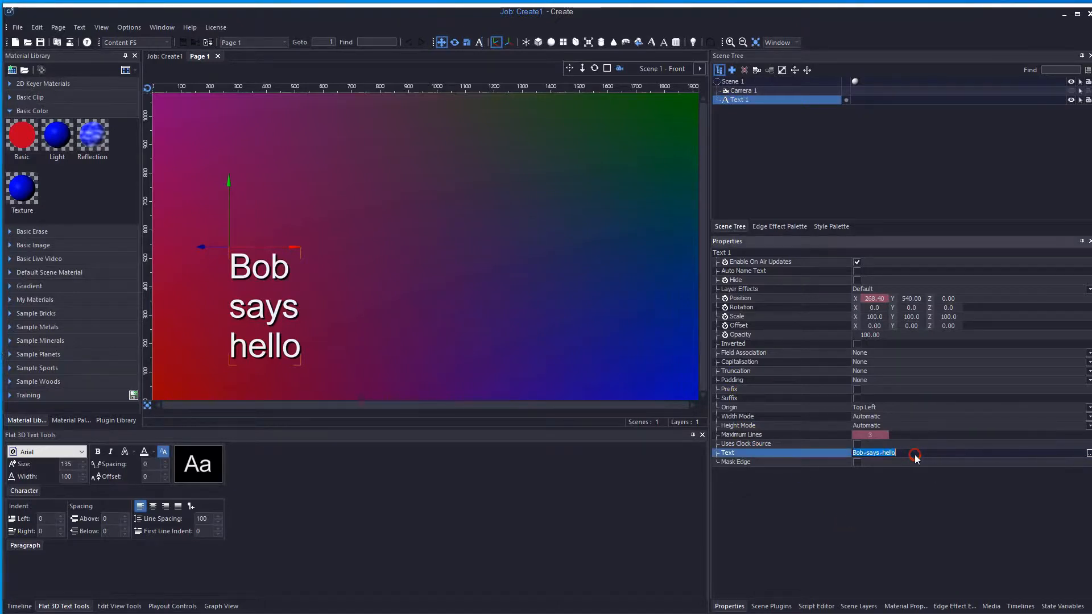
pyautogui.press('BackSpace')
pyautogui.press('Return')
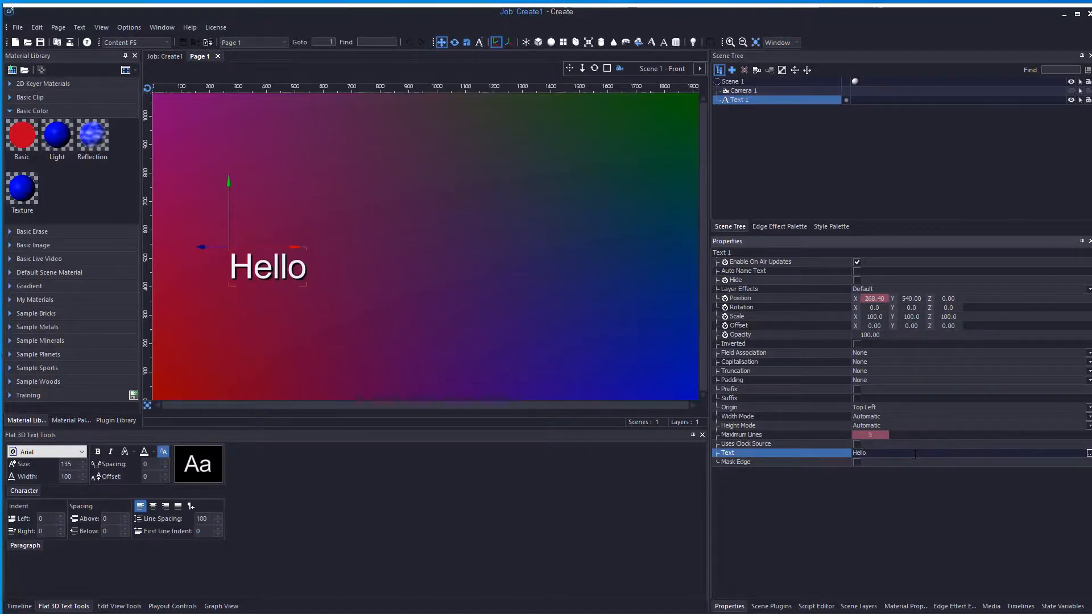
# Enable Mask Edge on Text 1 and extend its text to "Hello from" followed by a first name
pyautogui.click(856, 462)
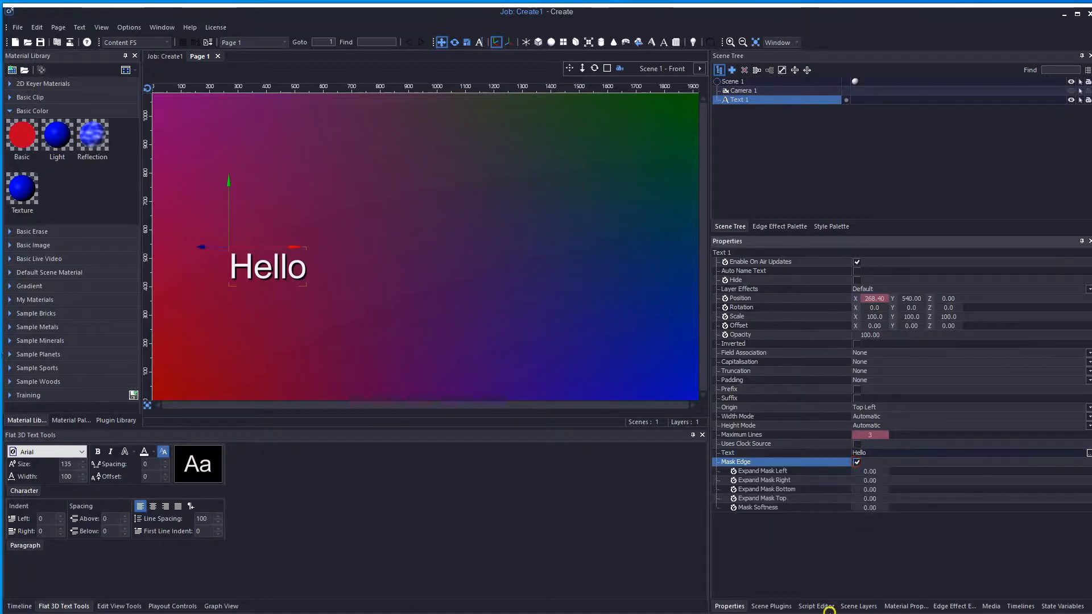
pyautogui.click(878, 450)
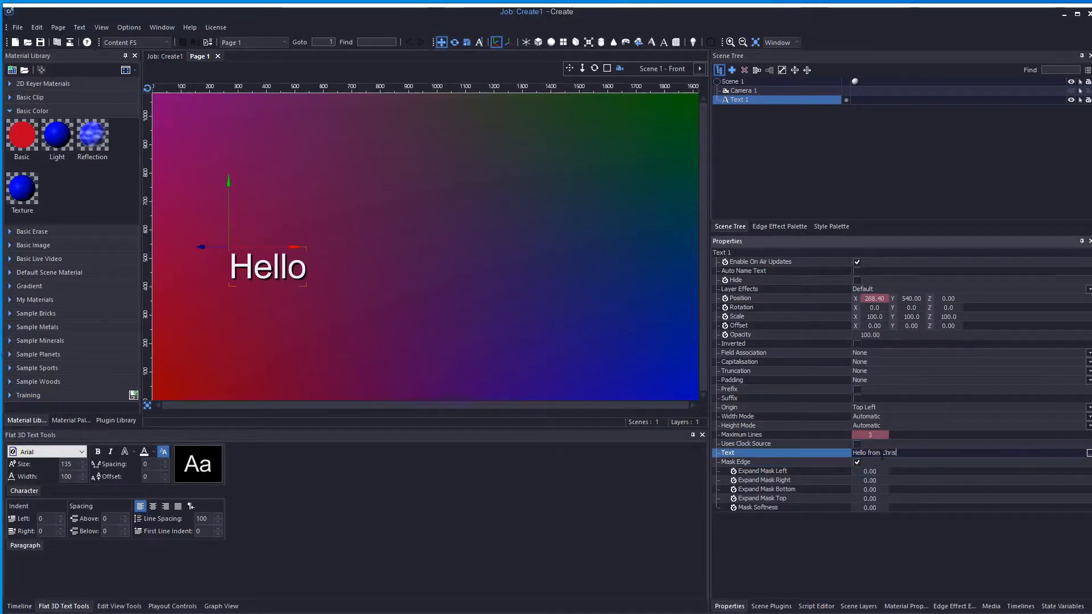
pyautogui.press('Return')
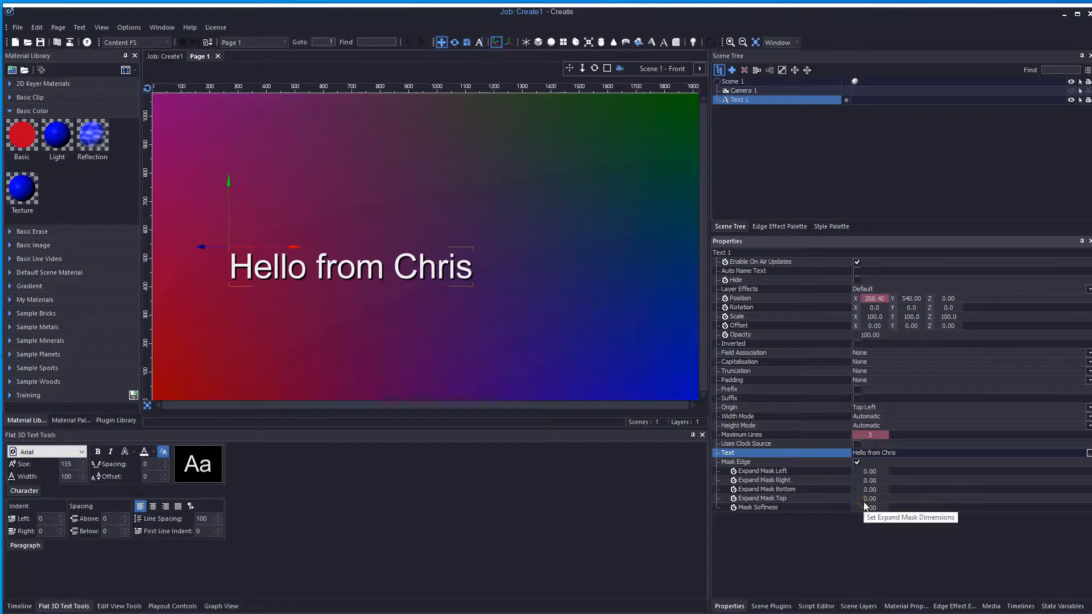
# Try different Expand Mask Right values on Text 1, including 110 and 18
pyautogui.click(875, 481)
pyautogui.moveTo(875, 481); pyautogui.dragTo(929, 482)
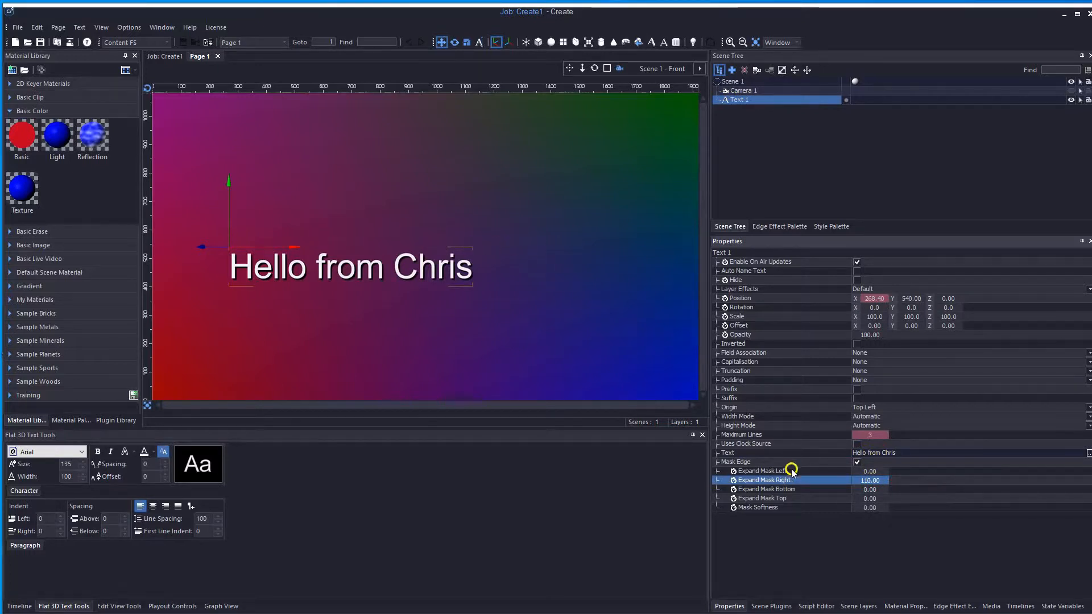
pyautogui.moveTo(868, 480); pyautogui.dragTo(823, 477)
pyautogui.click(734, 481)
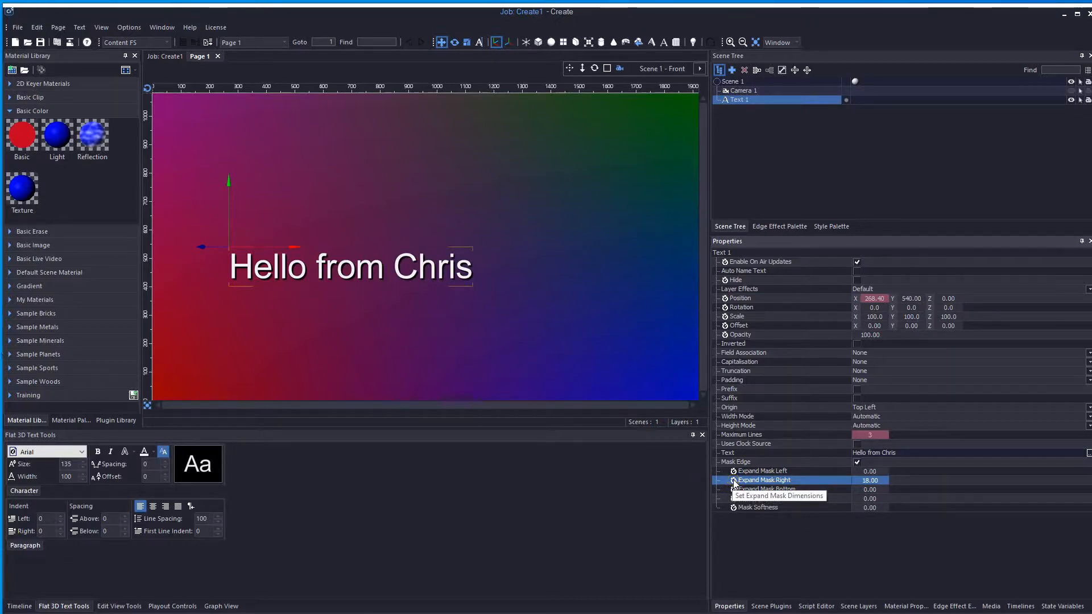
pyautogui.click(880, 481)
pyautogui.moveTo(880, 480)
pyautogui.mouseDown()
pyautogui.moveTo(927, 481)
pyautogui.moveTo(878, 481)
pyautogui.mouseUp()
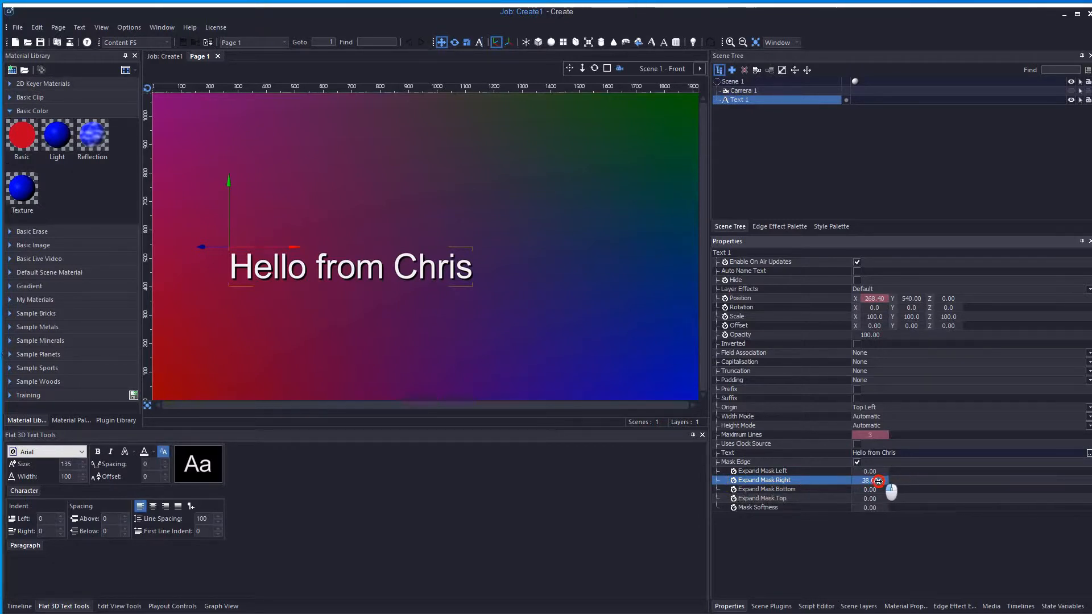
# Reset Expand Mask Right to its default and turn off Mask Edge on Text 1
pyautogui.rightClick(874, 482)
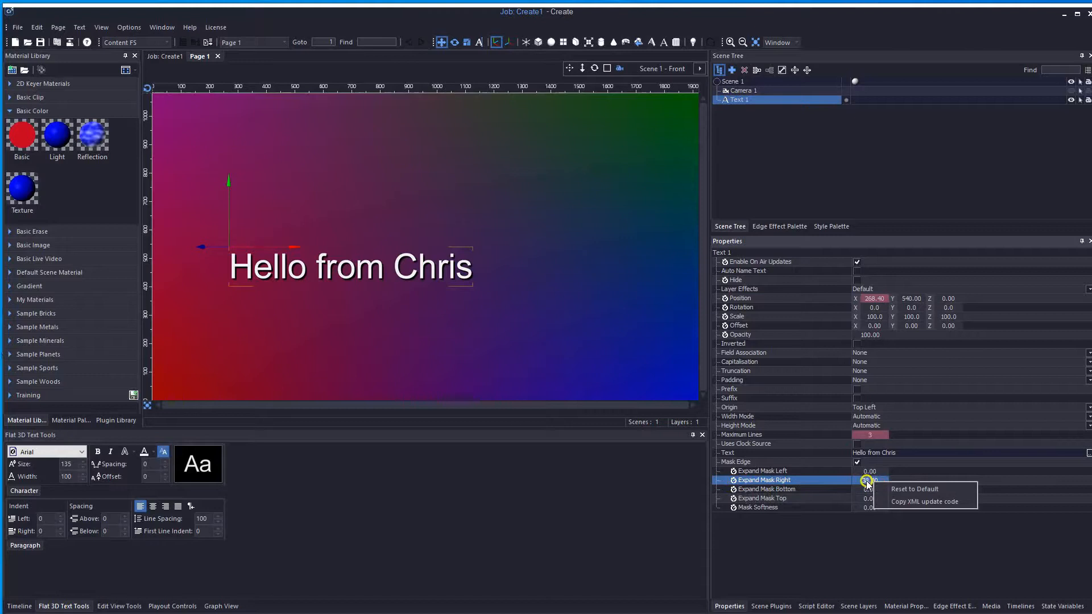
pyautogui.click(907, 490)
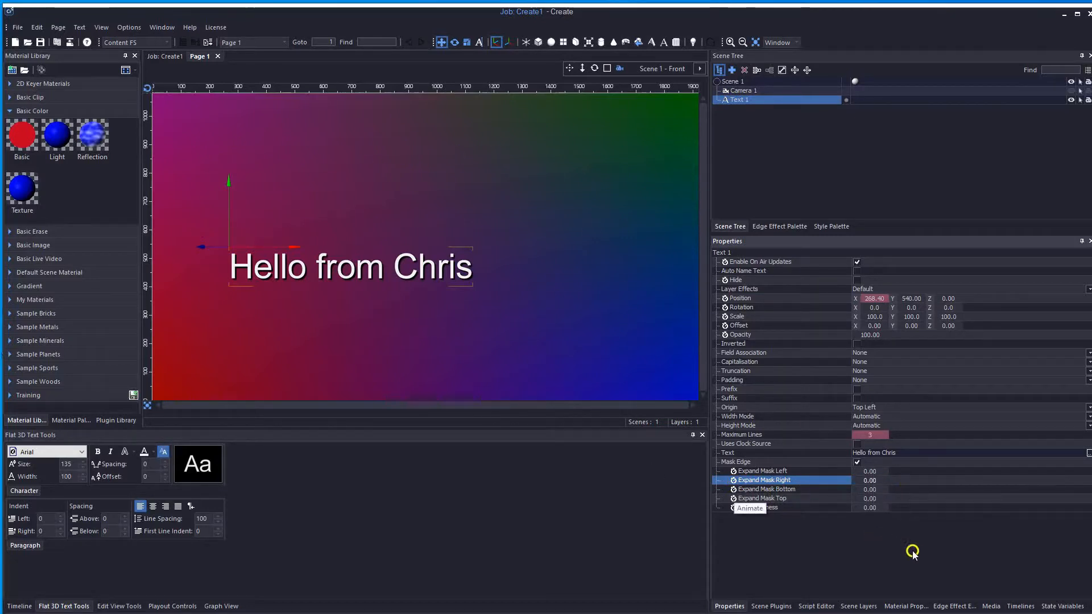
pyautogui.click(857, 463)
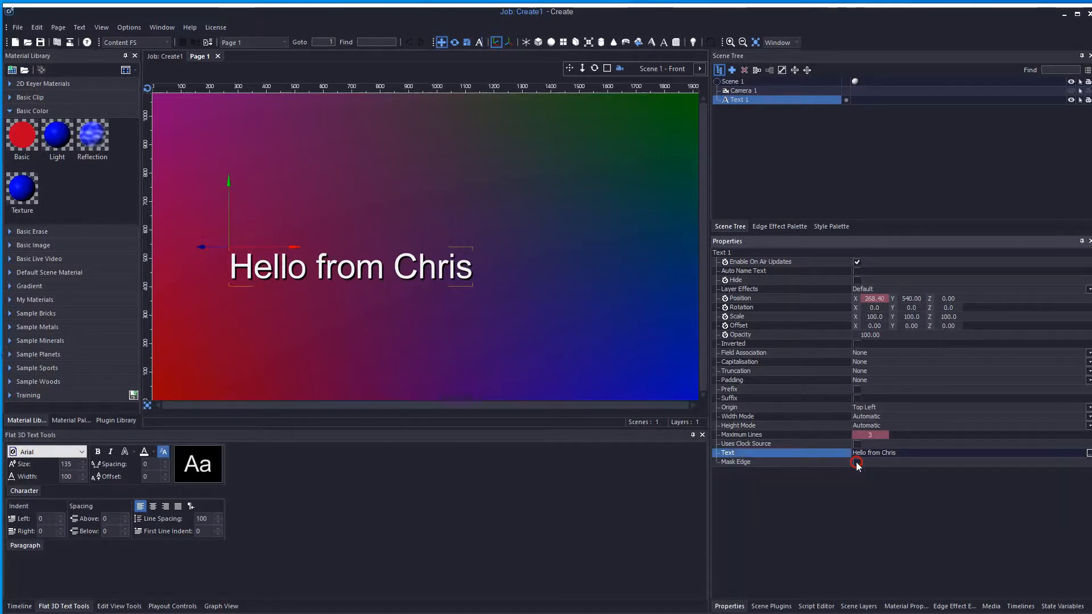
# Try driving Text 1 from a new PC Date/Time page clock, and turn its clock source off again
pyautogui.click(753, 443)
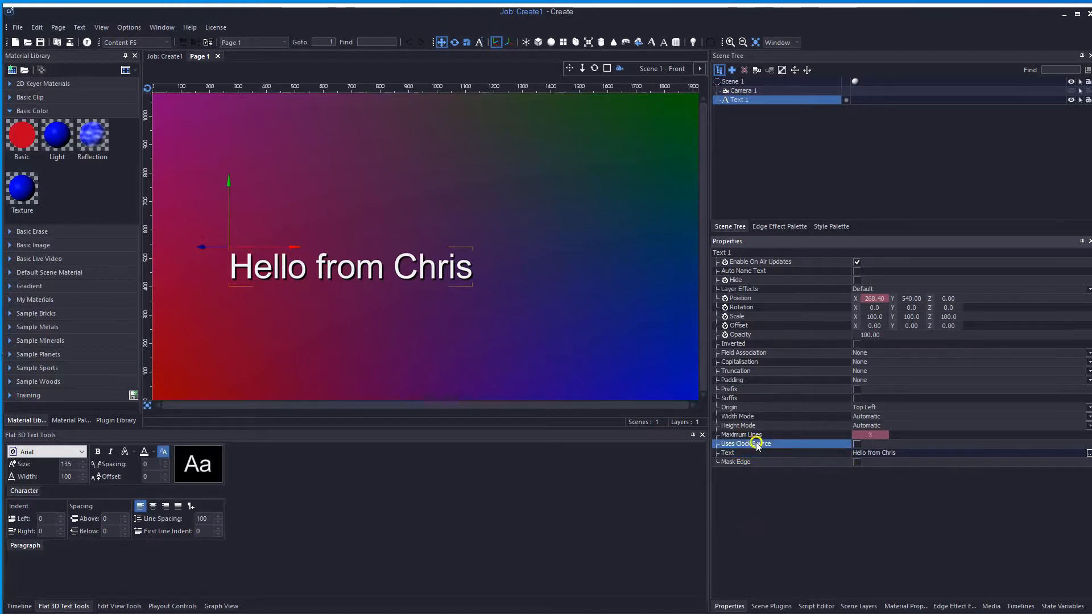
pyautogui.click(857, 445)
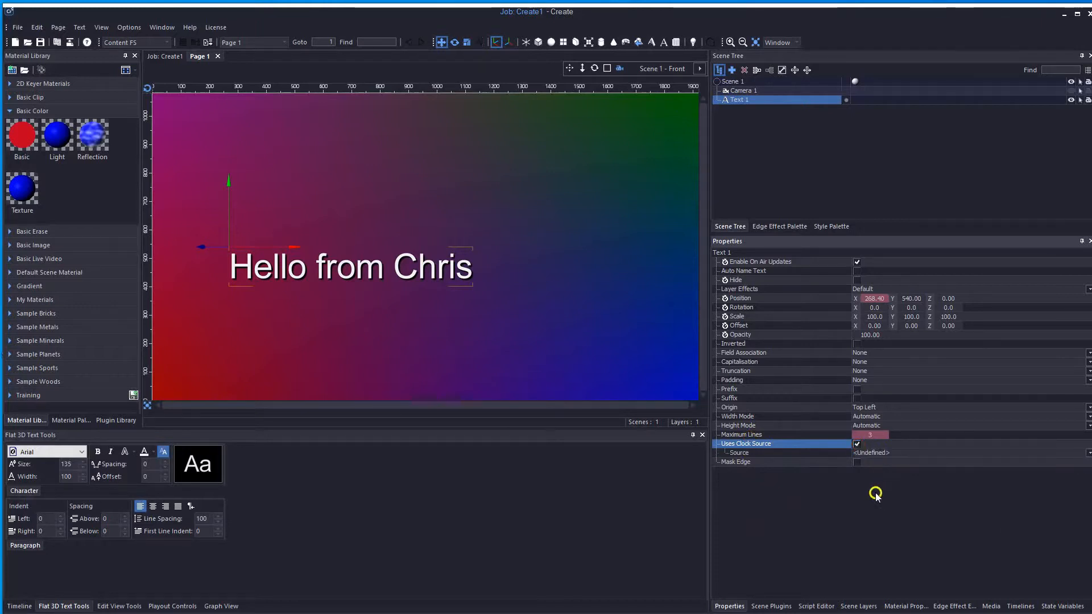
pyautogui.click(875, 454)
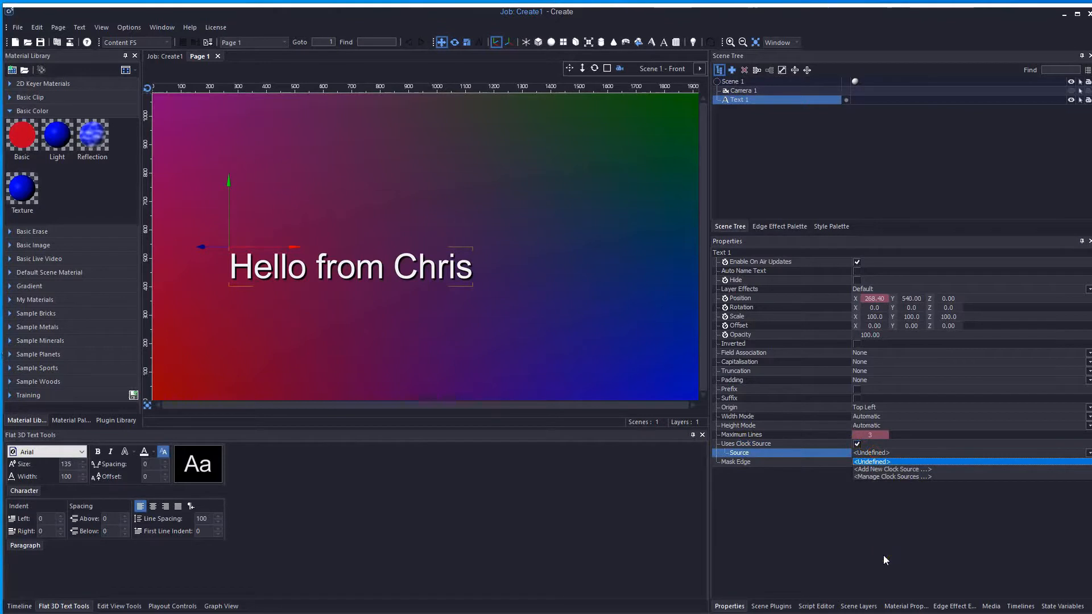
pyautogui.click(891, 472)
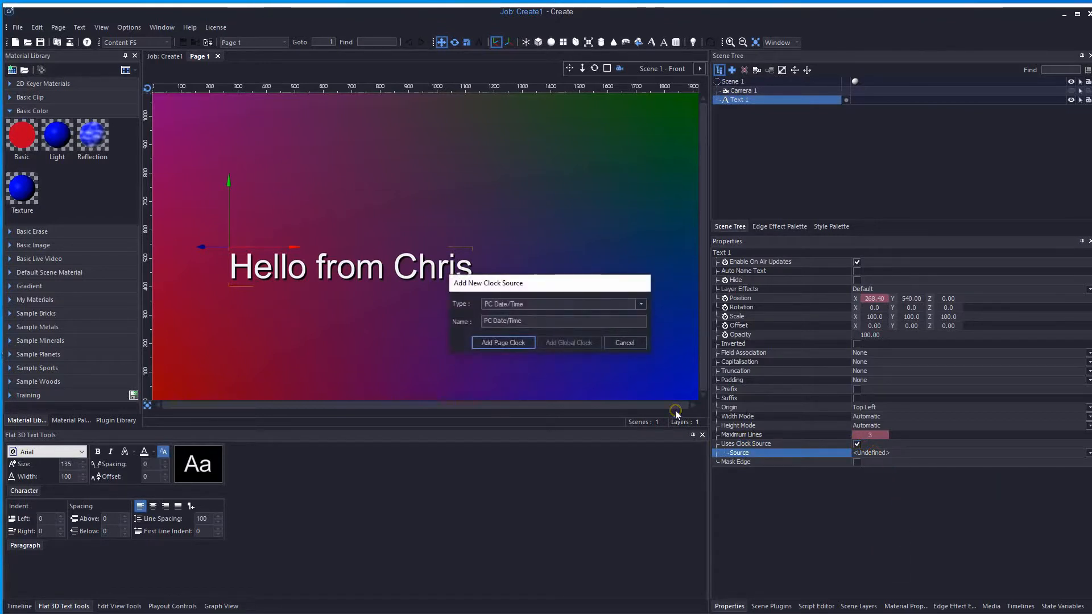
pyautogui.click(642, 304)
pyautogui.click(528, 322)
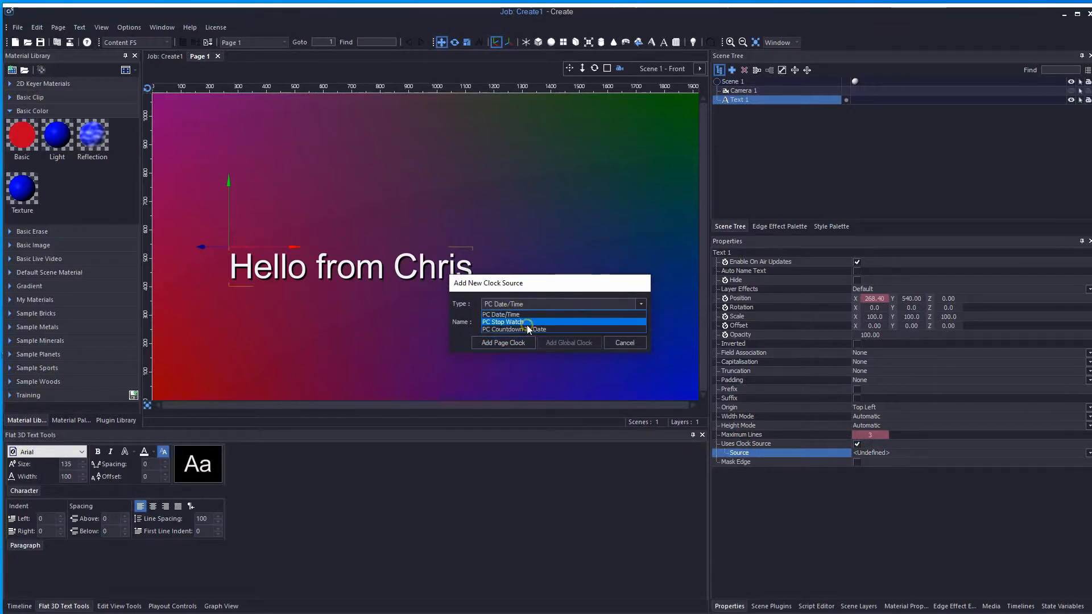
pyautogui.click(528, 330)
pyautogui.click(552, 283)
pyautogui.click(504, 343)
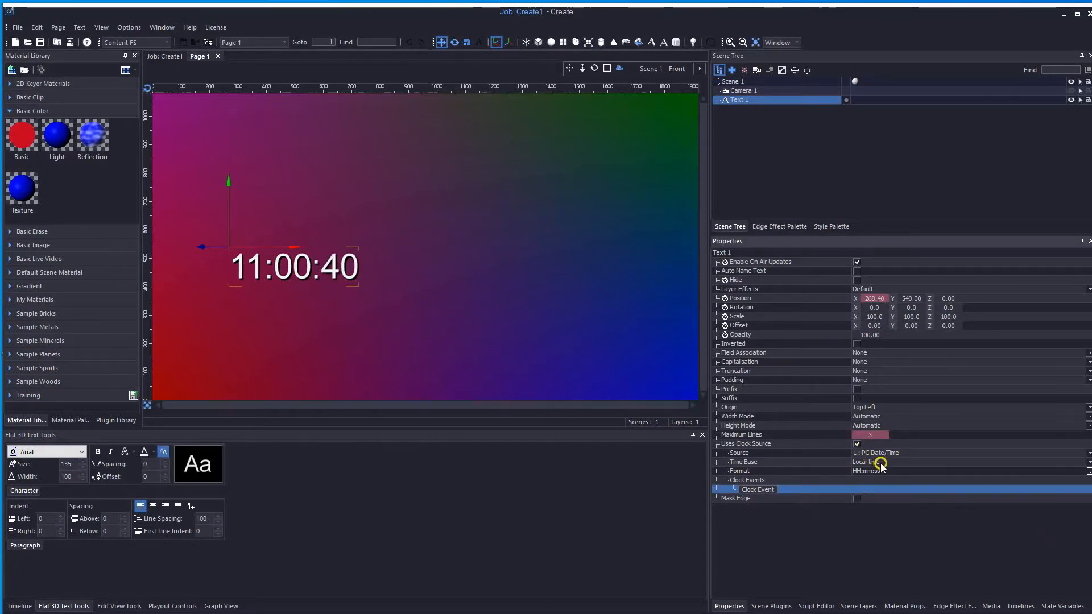
pyautogui.click(857, 444)
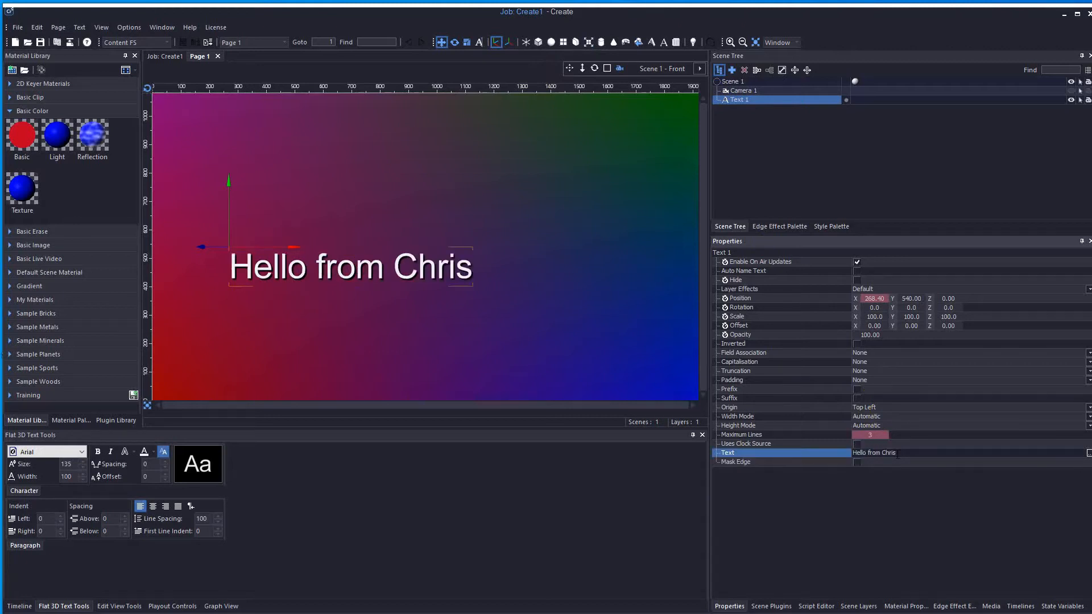
pyautogui.rightClick(741, 103)
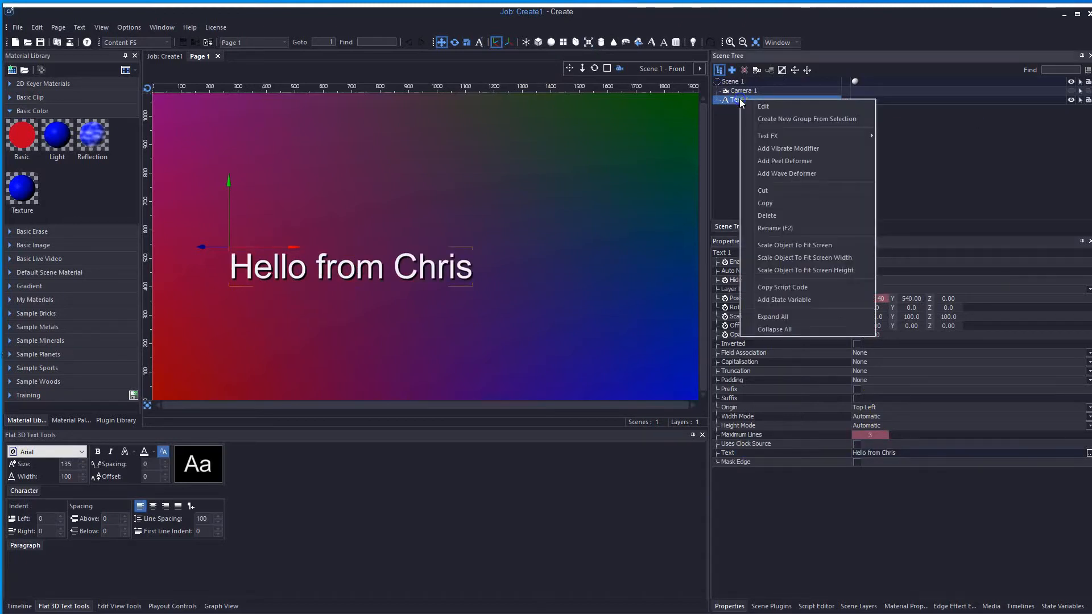
pyautogui.moveTo(766, 135)
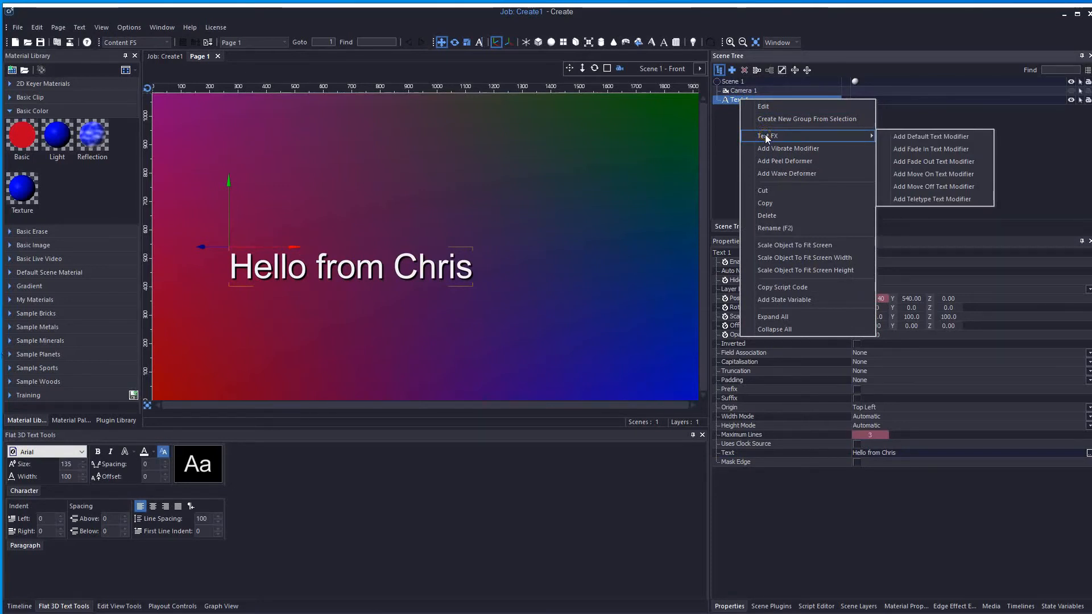
pyautogui.click(768, 136)
pyautogui.click(931, 142)
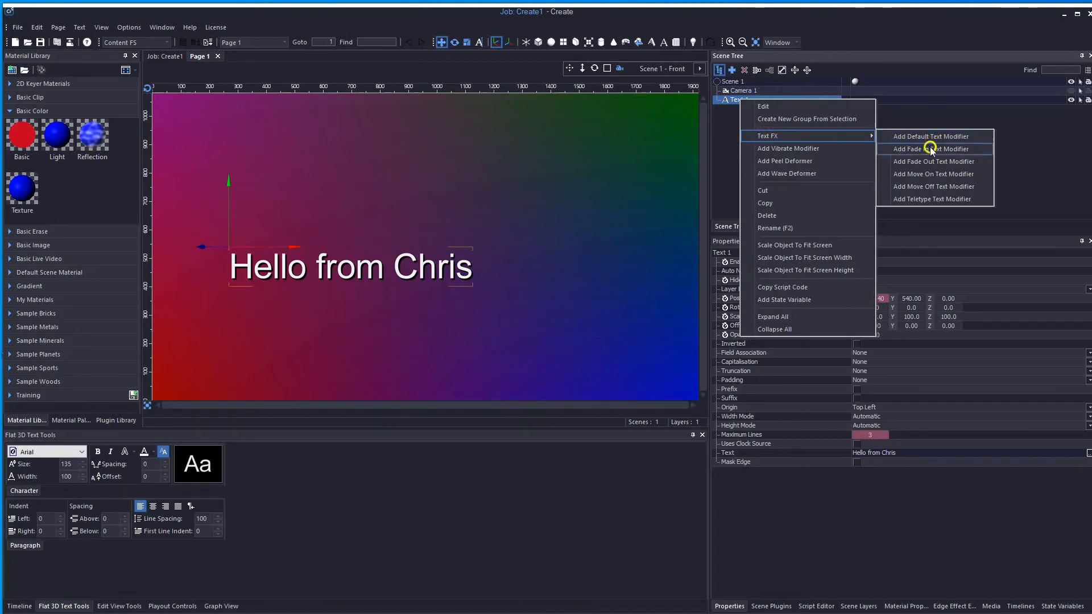
pyautogui.click(1034, 179)
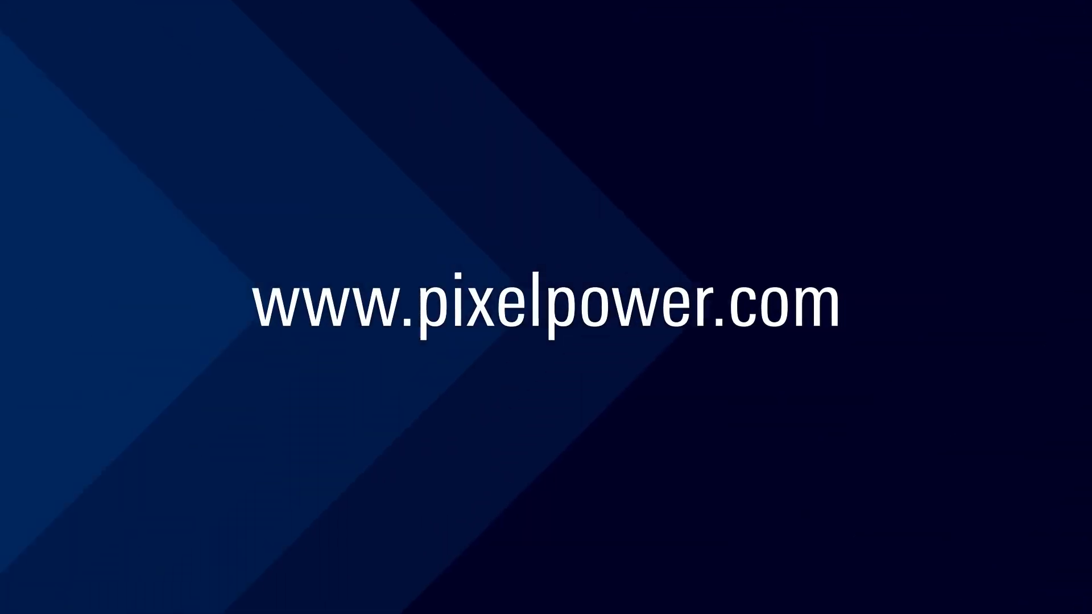